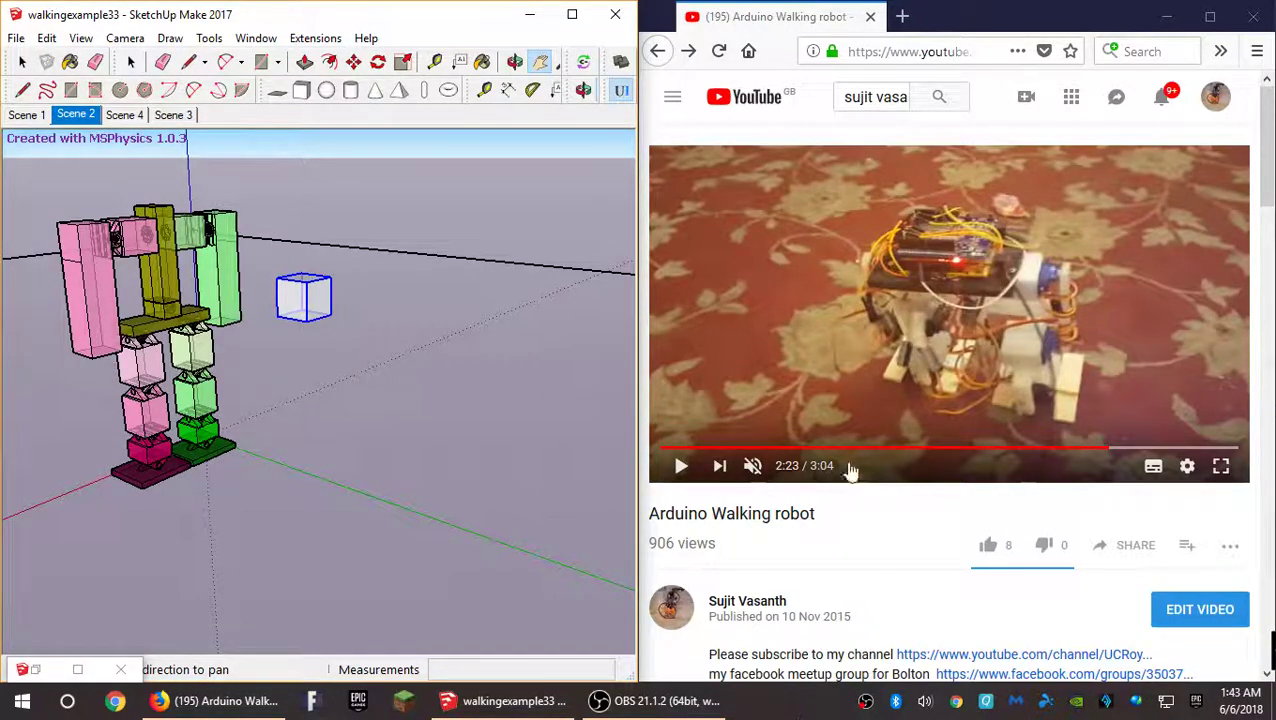
Play the 'Arduino Walking robot' YouTube video and pause it at 2:39.
left_click(681, 465)
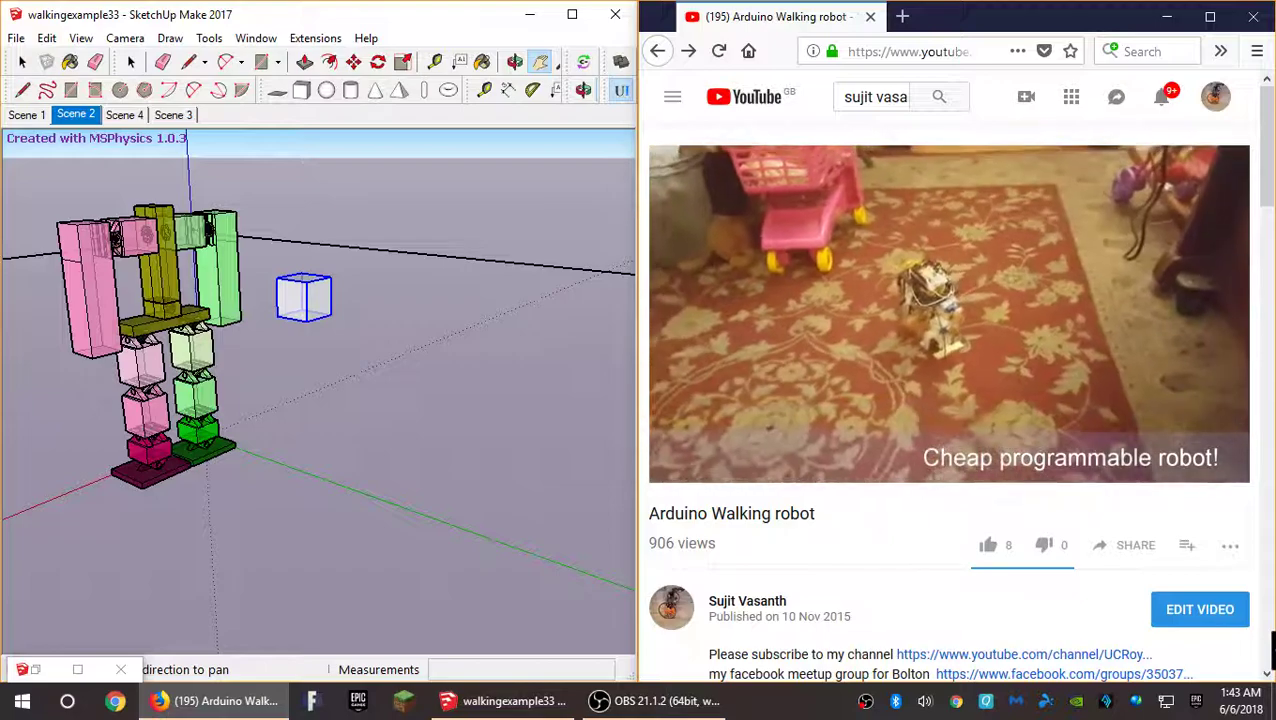
left_click(865, 333)
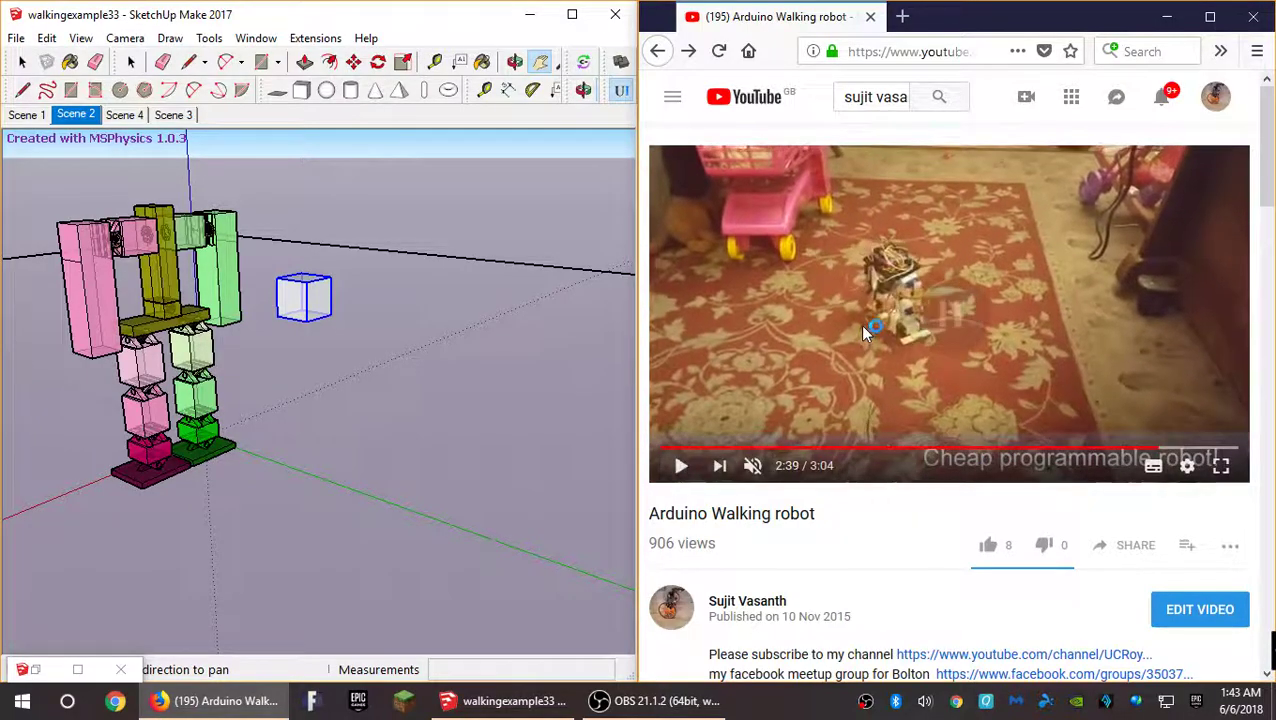
Maximize SketchUp, shift the Robot toolbar left, and check the MSPhysics 1.0.3 About info.
left_click(573, 17)
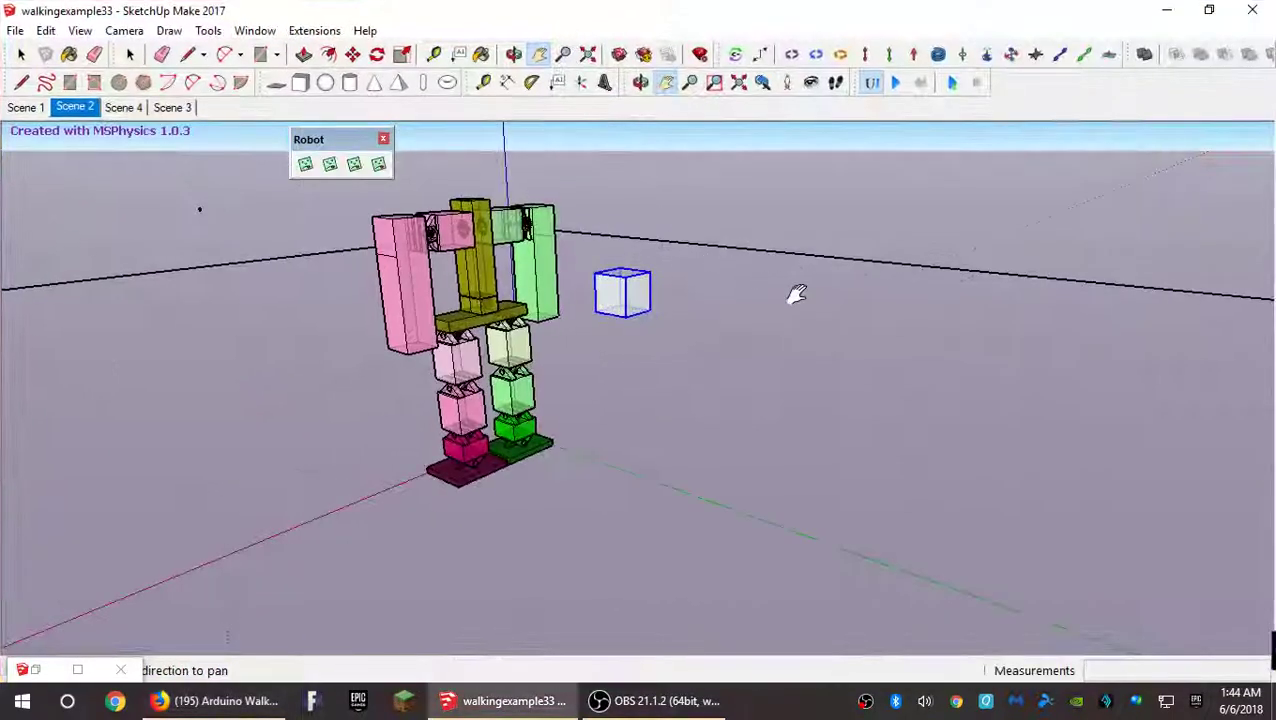
left_click_drag(331, 148, 208, 167)
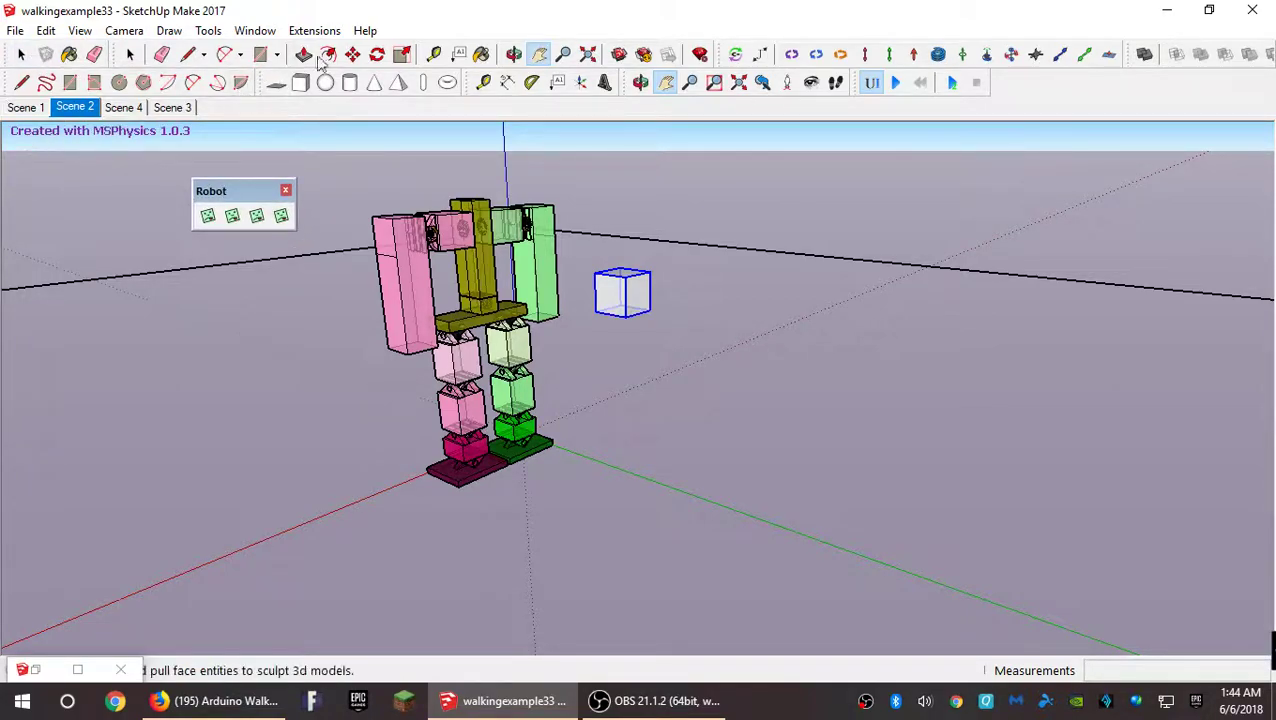
left_click(316, 31)
mouse_move(348, 79)
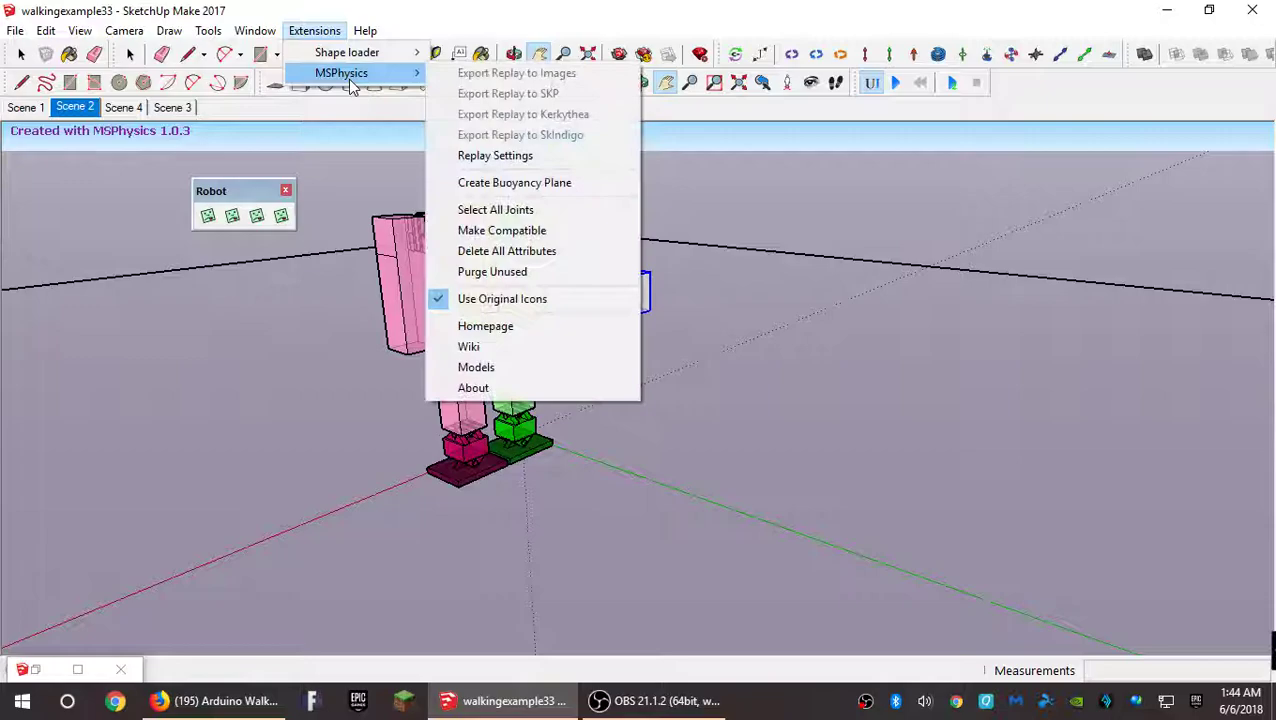
left_click(590, 389)
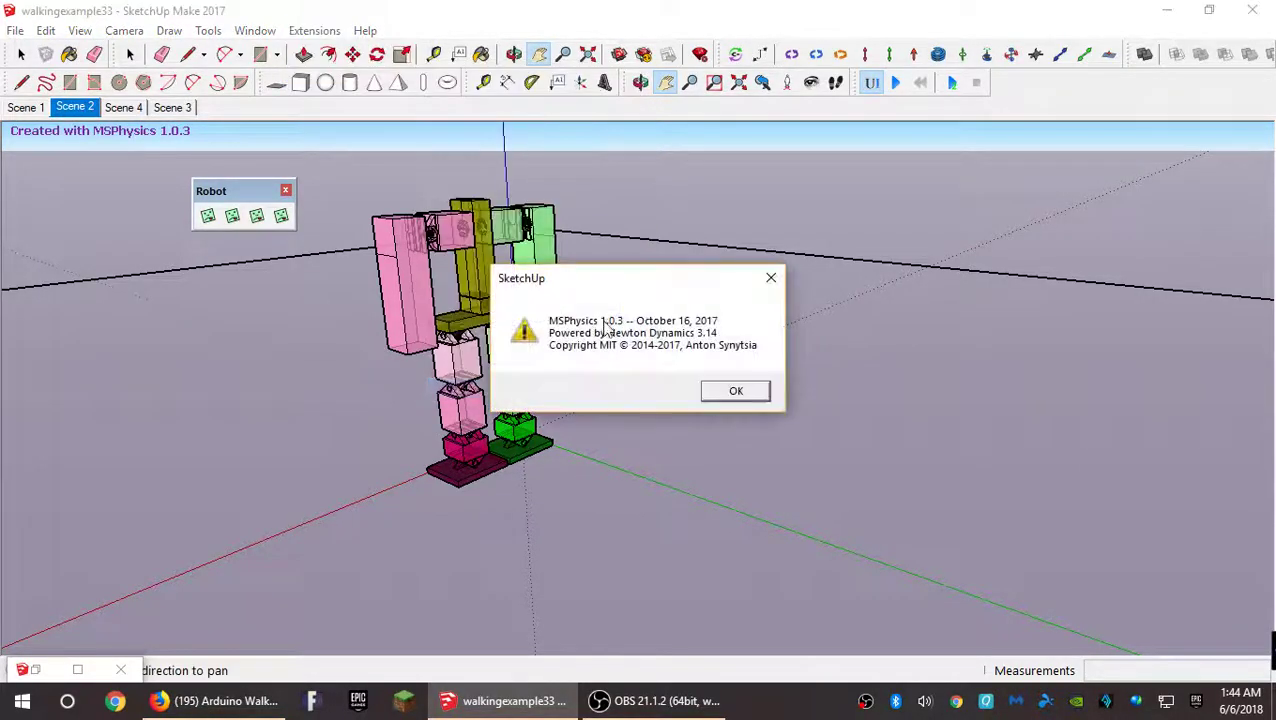
left_click(750, 398)
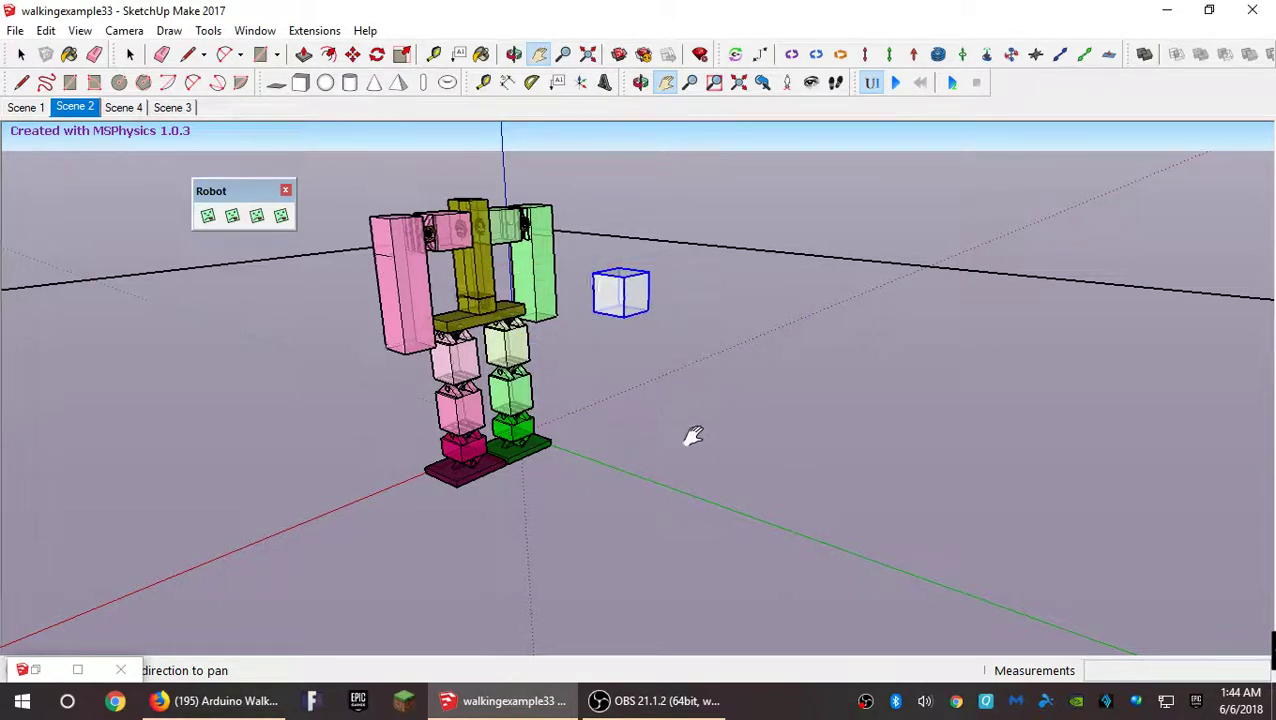
Enable gravity on the cube through its MSPhysics State context menu.
left_click_drag(689, 433, 410, 535)
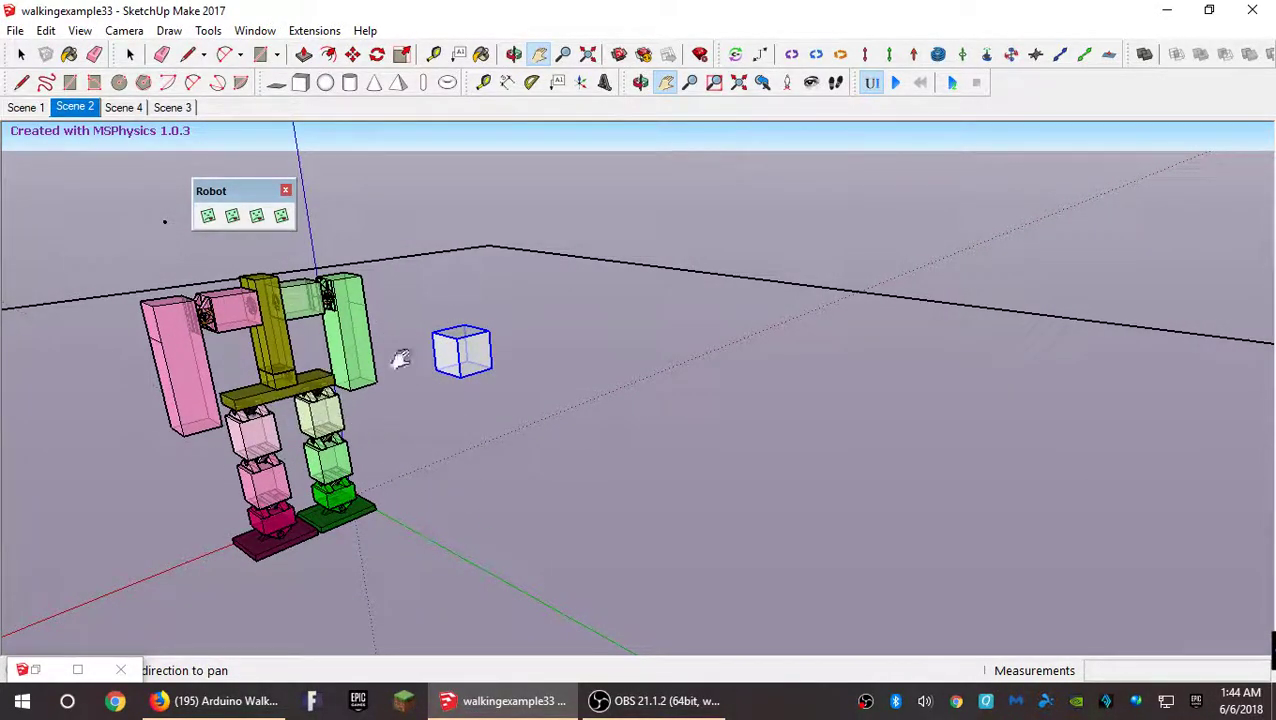
key("space")
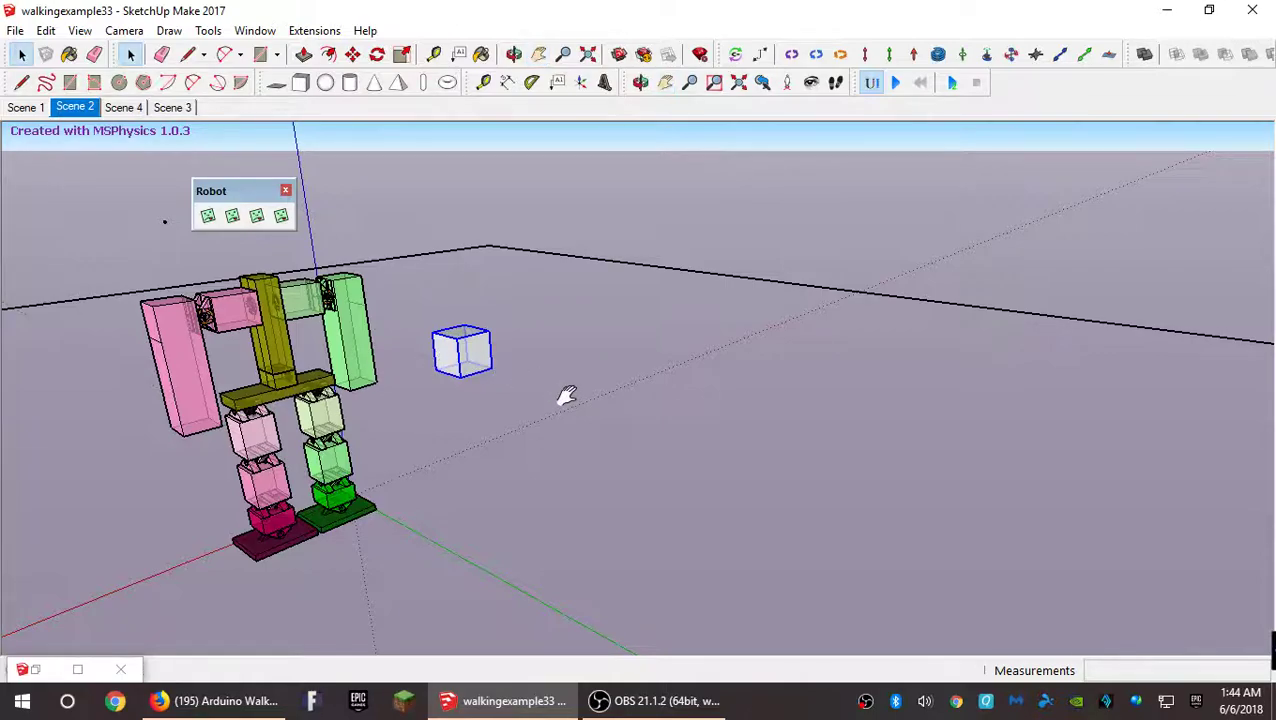
right_click(476, 369)
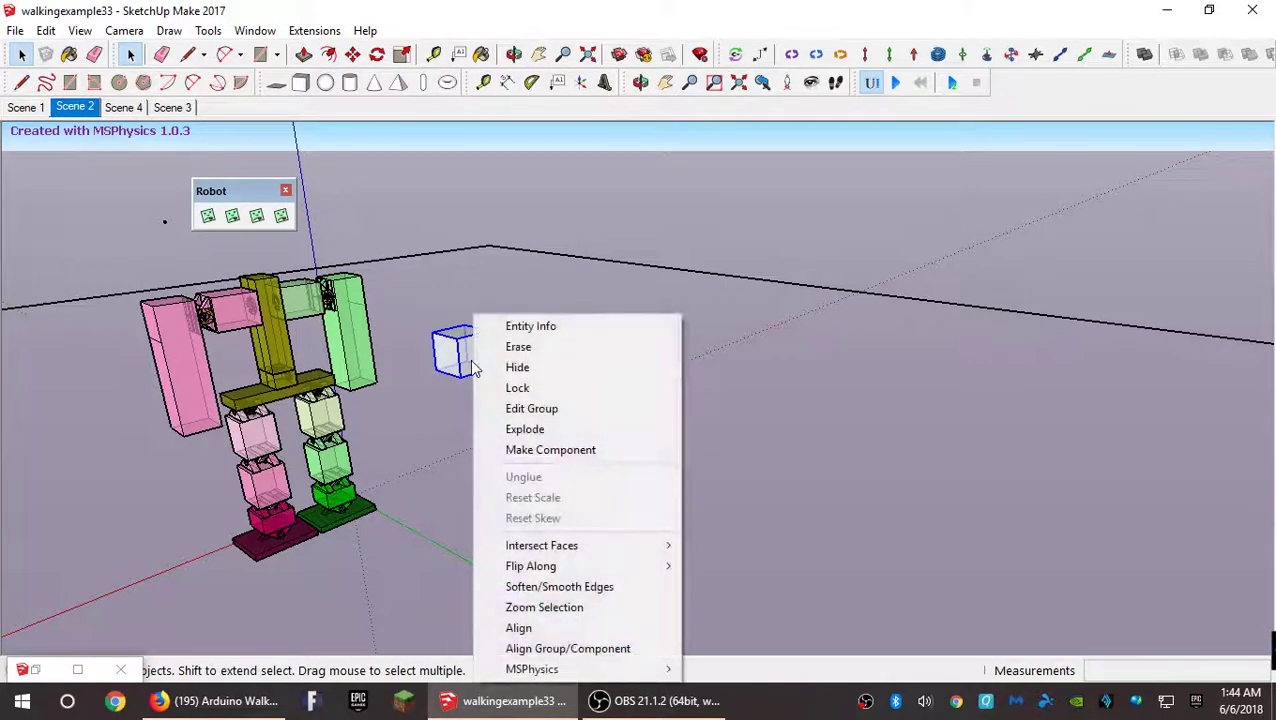
mouse_move(583, 677)
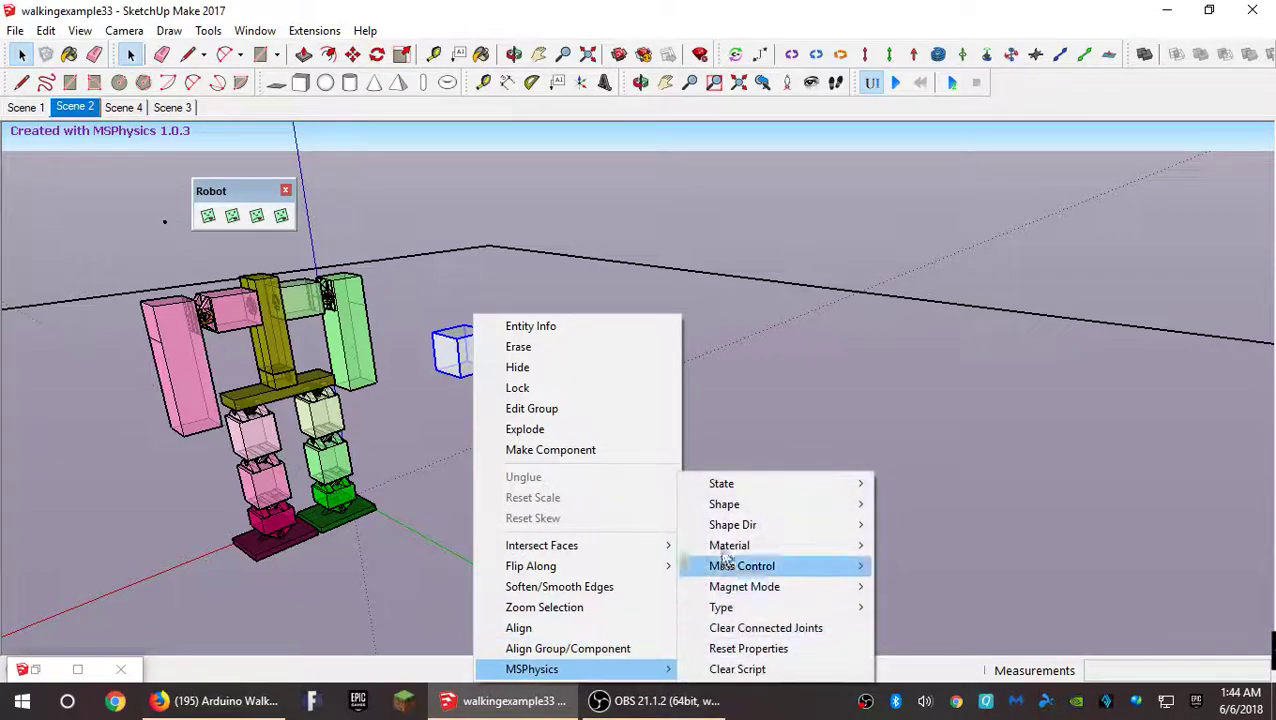
mouse_move(740, 486)
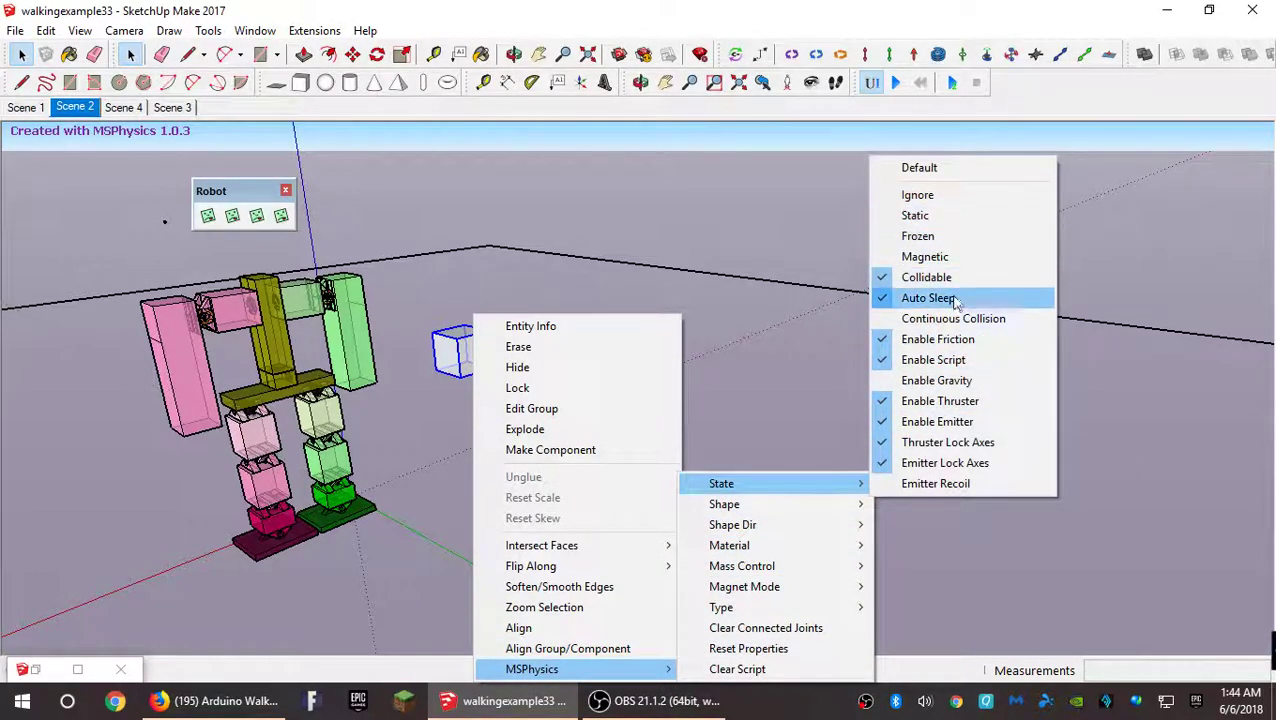
left_click(958, 382)
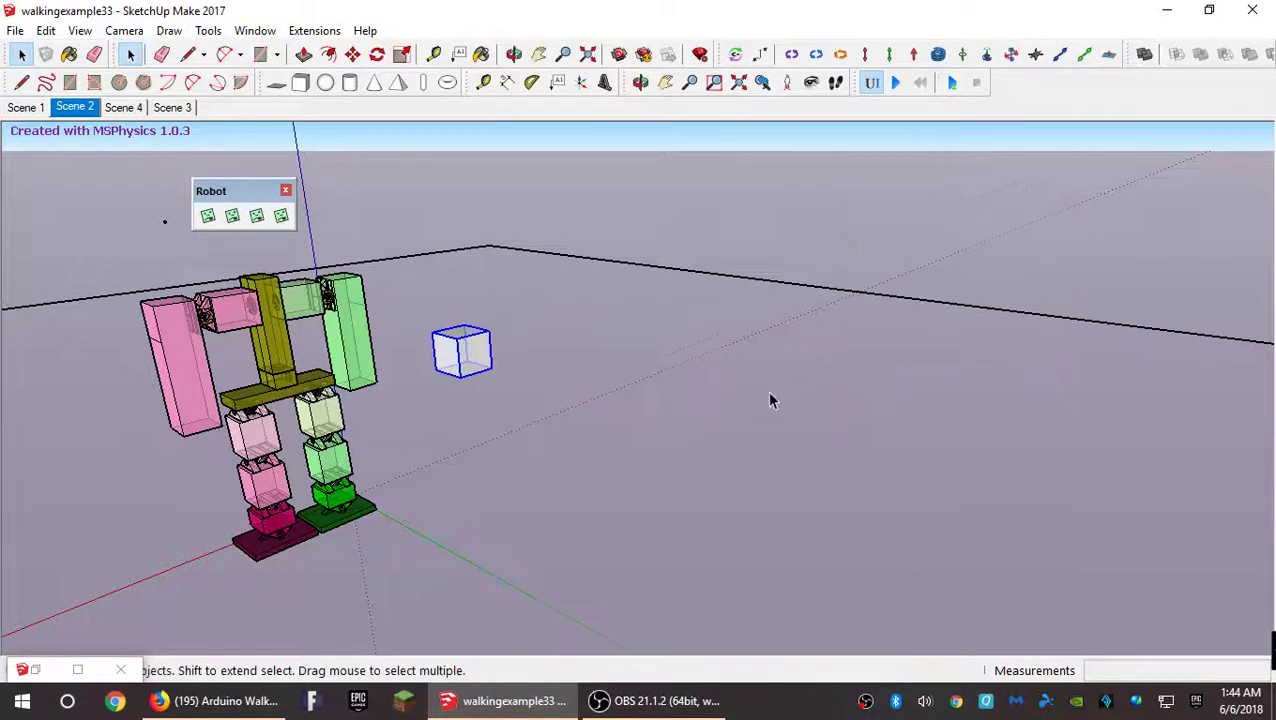
Run a test physics simulation of the robot with all servos at 0.
left_click(895, 84)
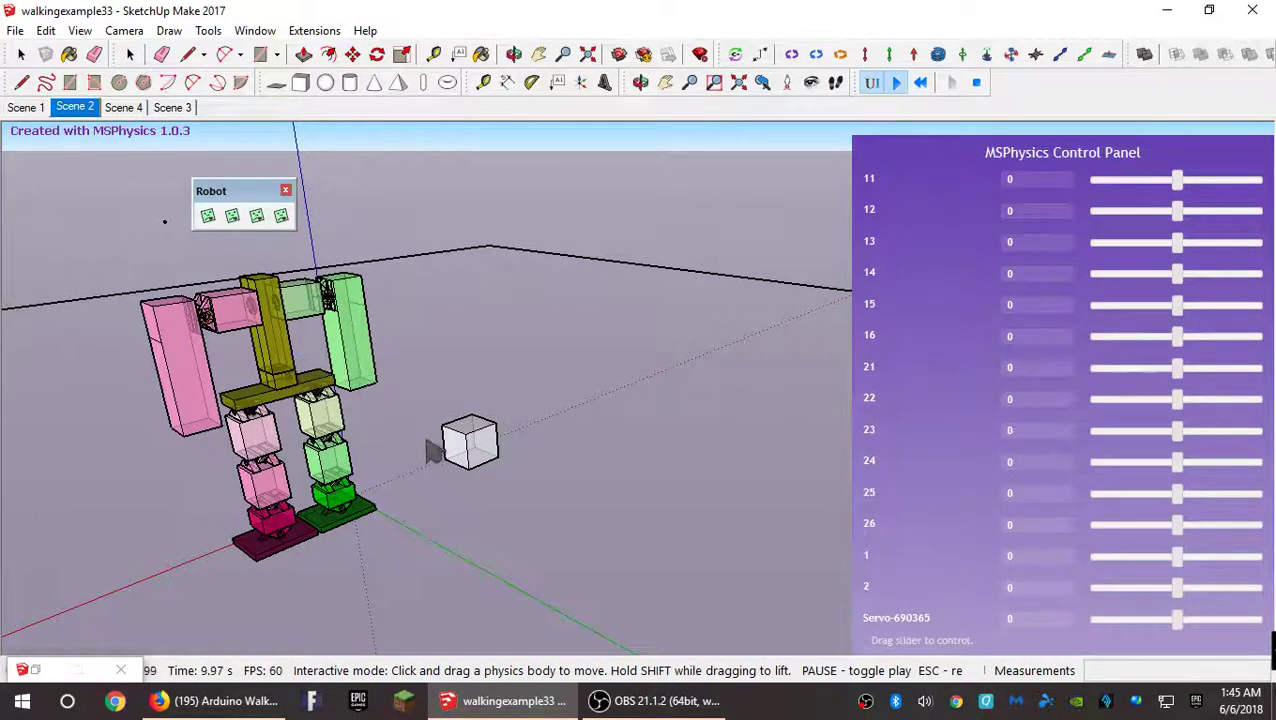
scroll(322, 320, "up", 5)
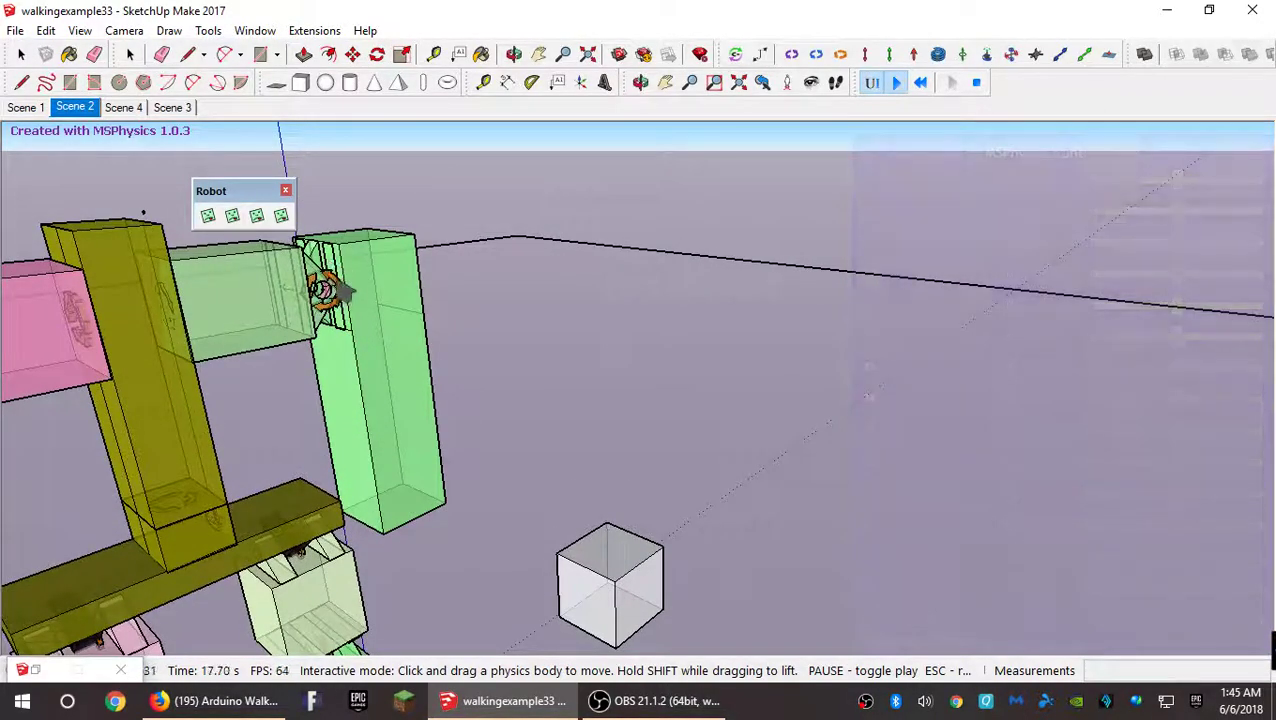
scroll(345, 290, "down", 4)
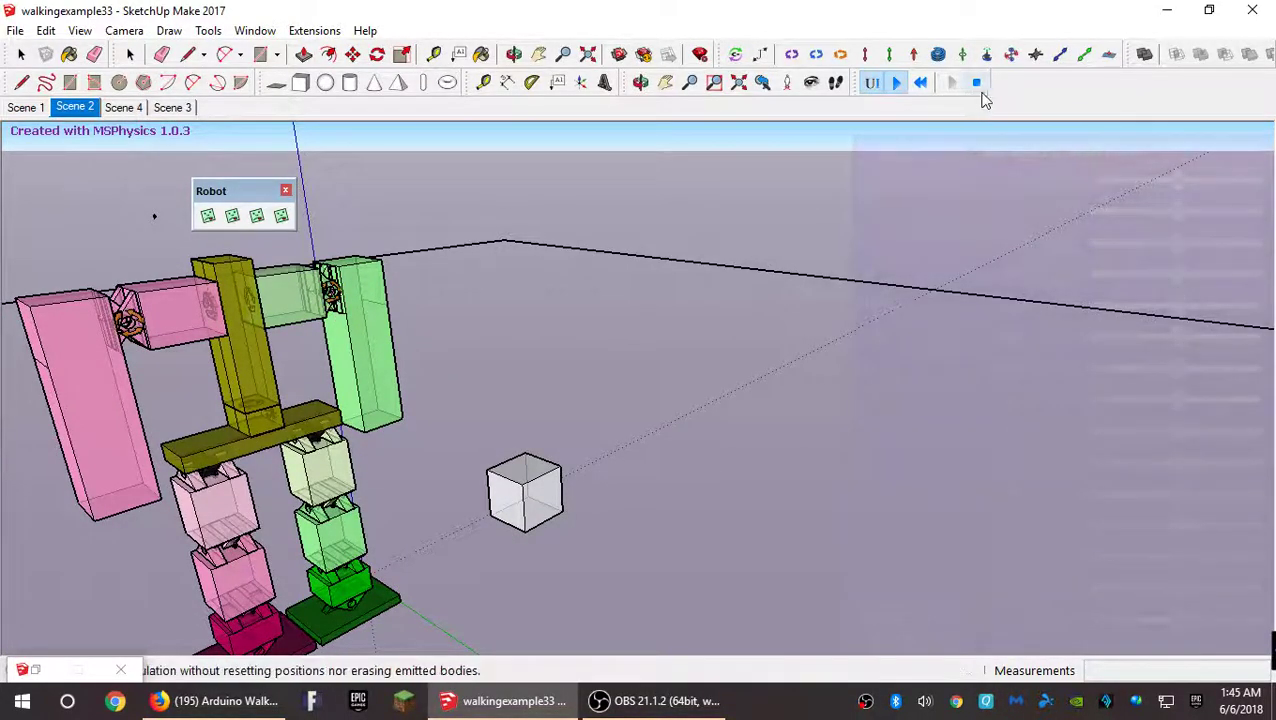
Reset the simulation and enter the green shoulder arm component.
left_click(922, 85)
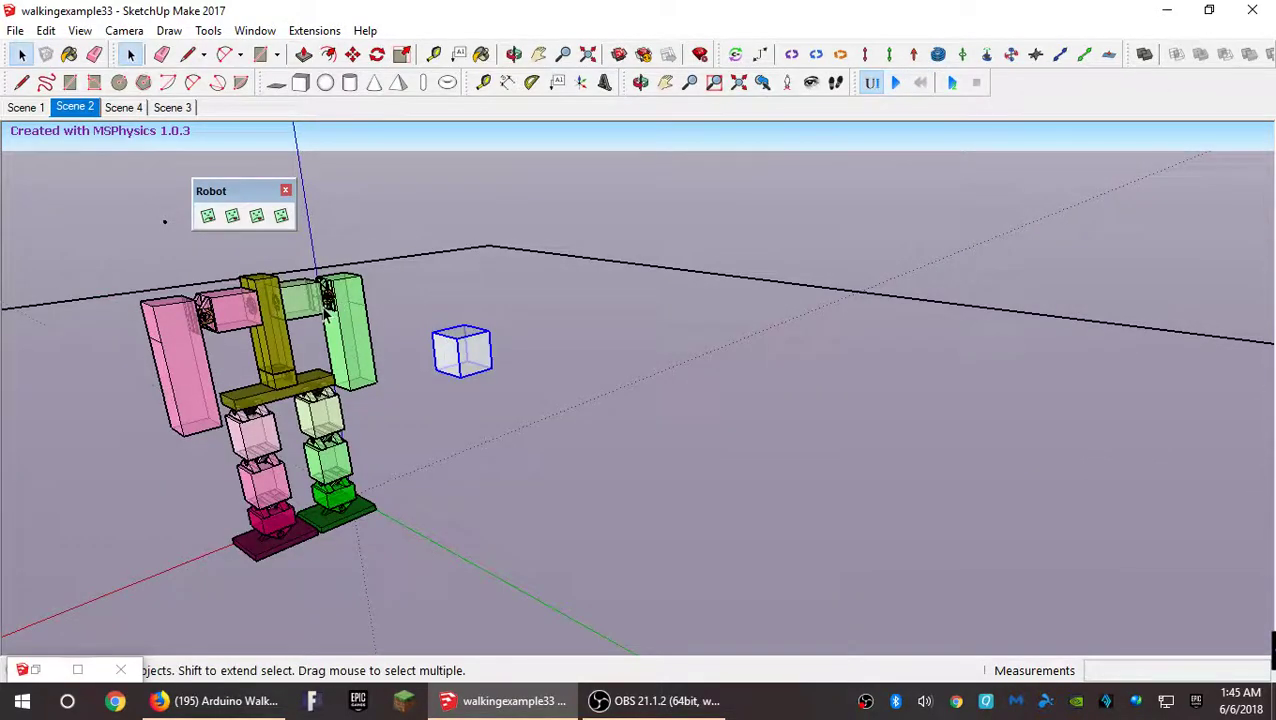
scroll(325, 313, "up", 5)
left_click(307, 302)
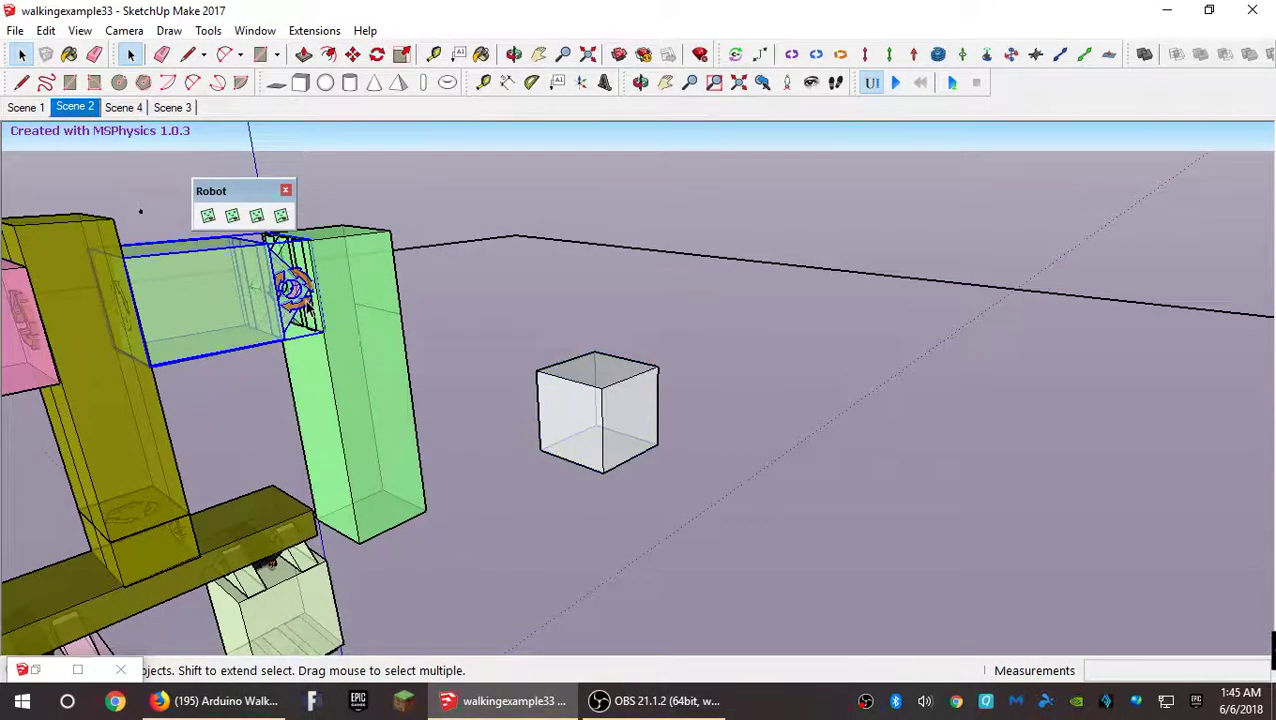
double_click(304, 298)
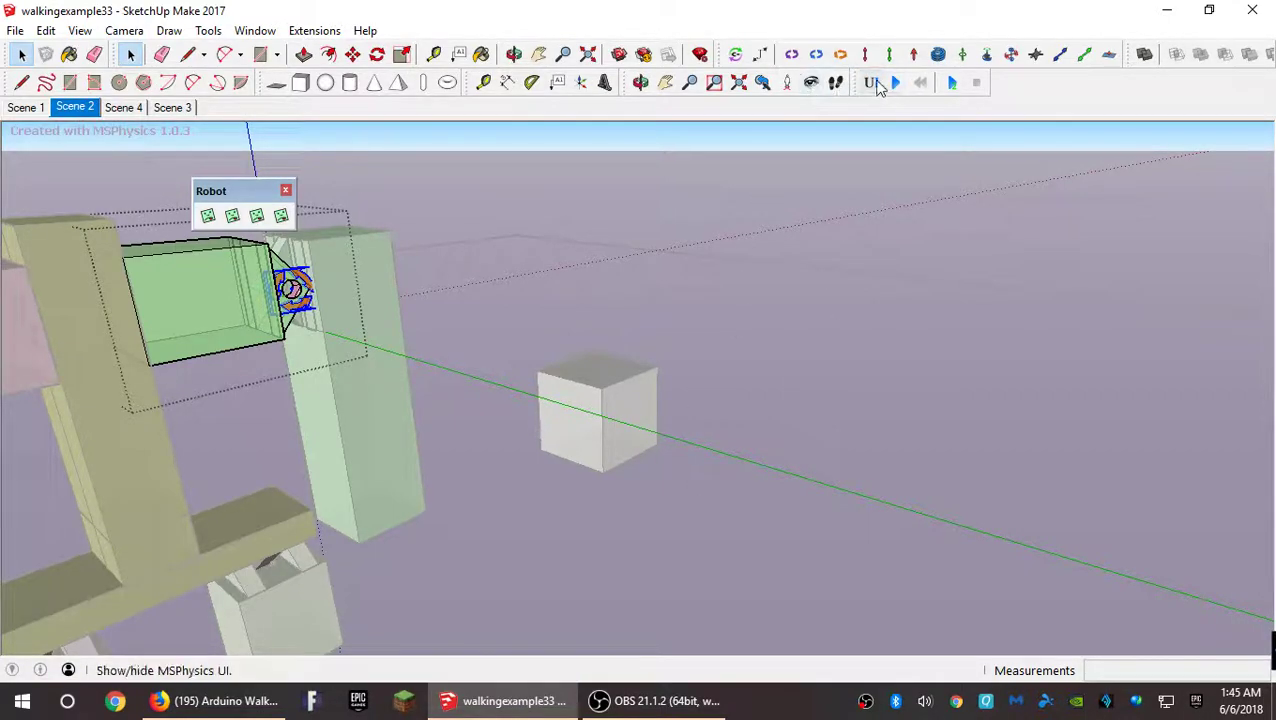
Open the MSPhysics settings and inspect the shoulder joint's controller, slider 16.
left_click(872, 84)
left_click_drag(470, 420, 803, 134)
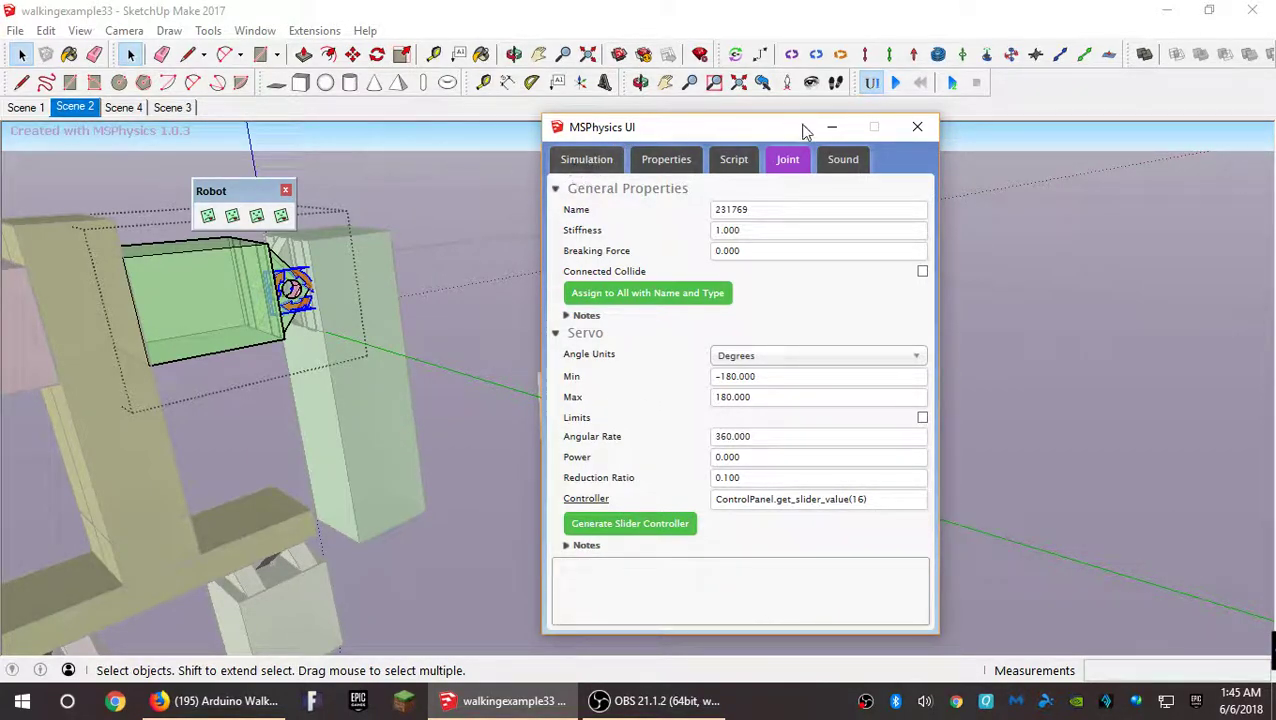
left_click_drag(720, 135, 881, 191)
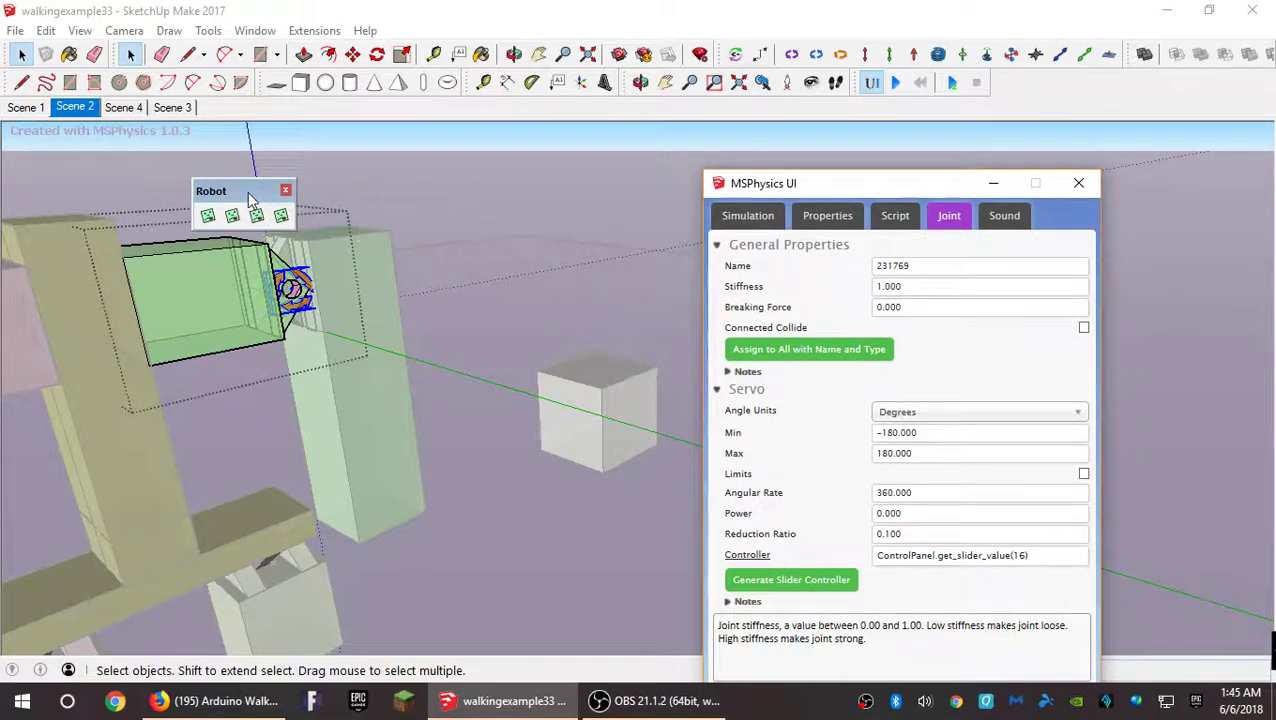
left_click_drag(245, 191, 179, 169)
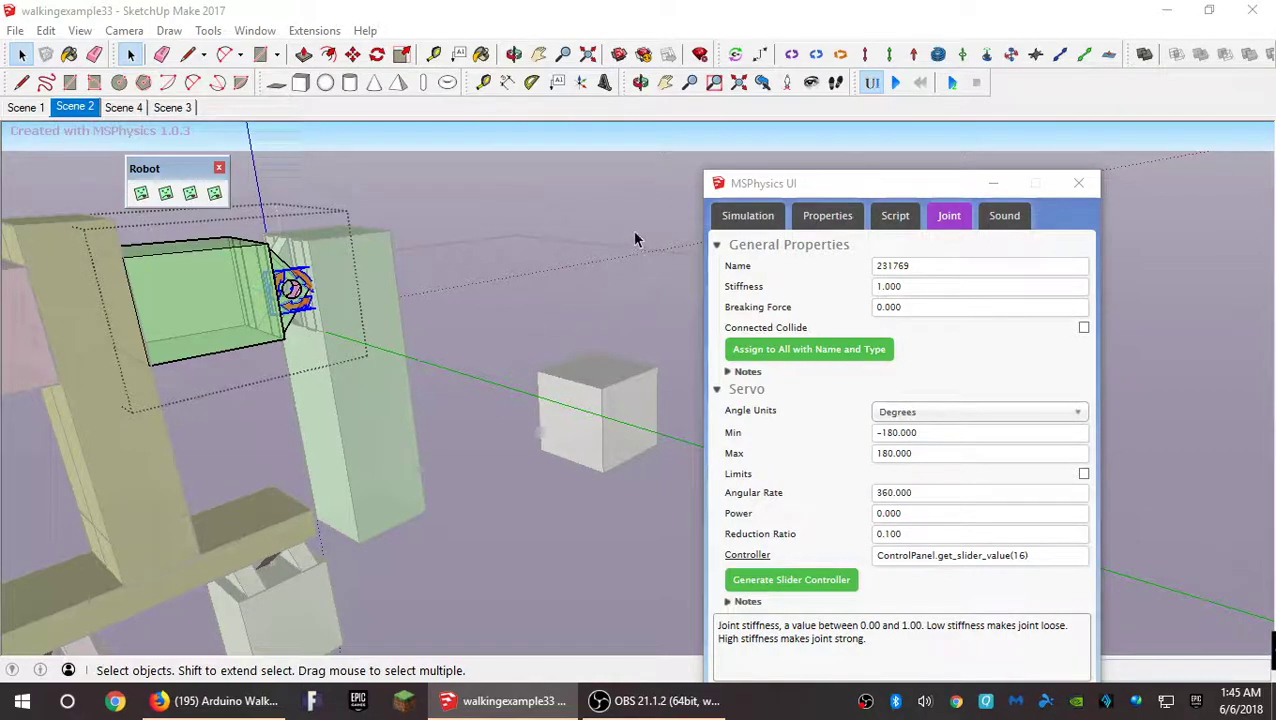
left_click_drag(823, 196, 697, 145)
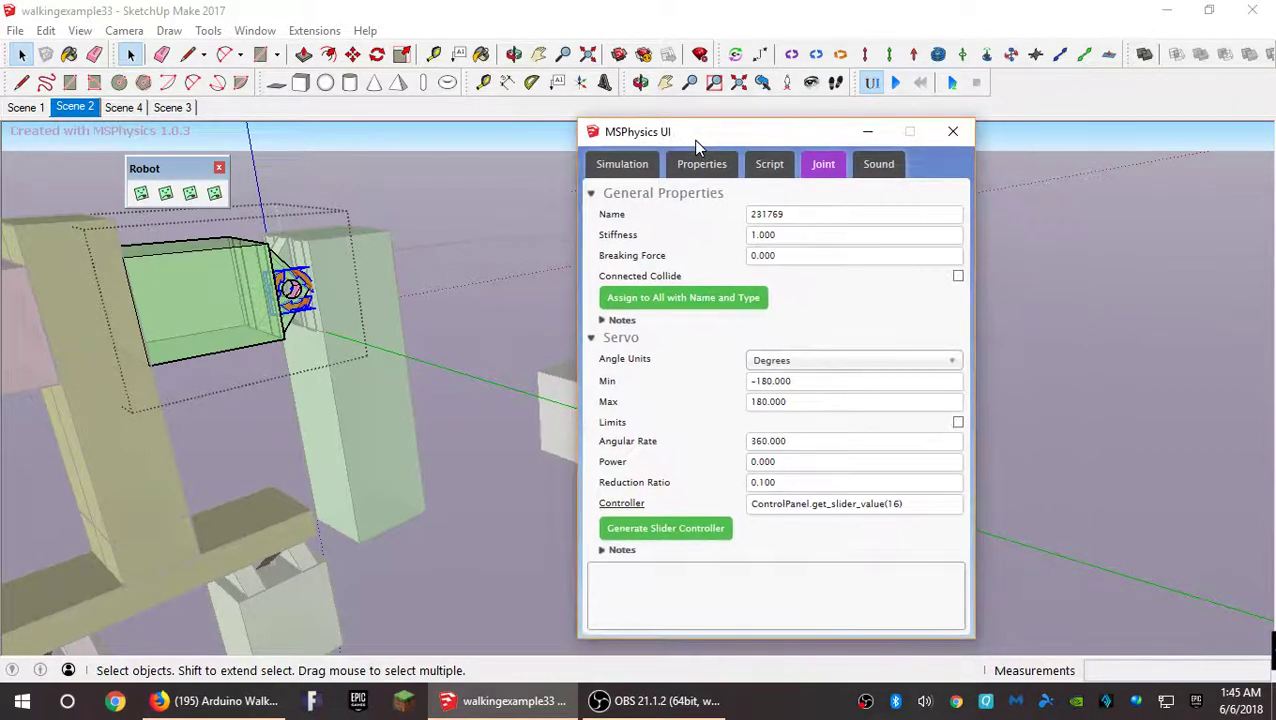
mouse_move(703, 238)
left_click_drag(779, 146, 887, 173)
Exit the arm component and turn off gravity in the cube's body properties.
left_click(512, 295)
scroll(512, 295, "down", 6)
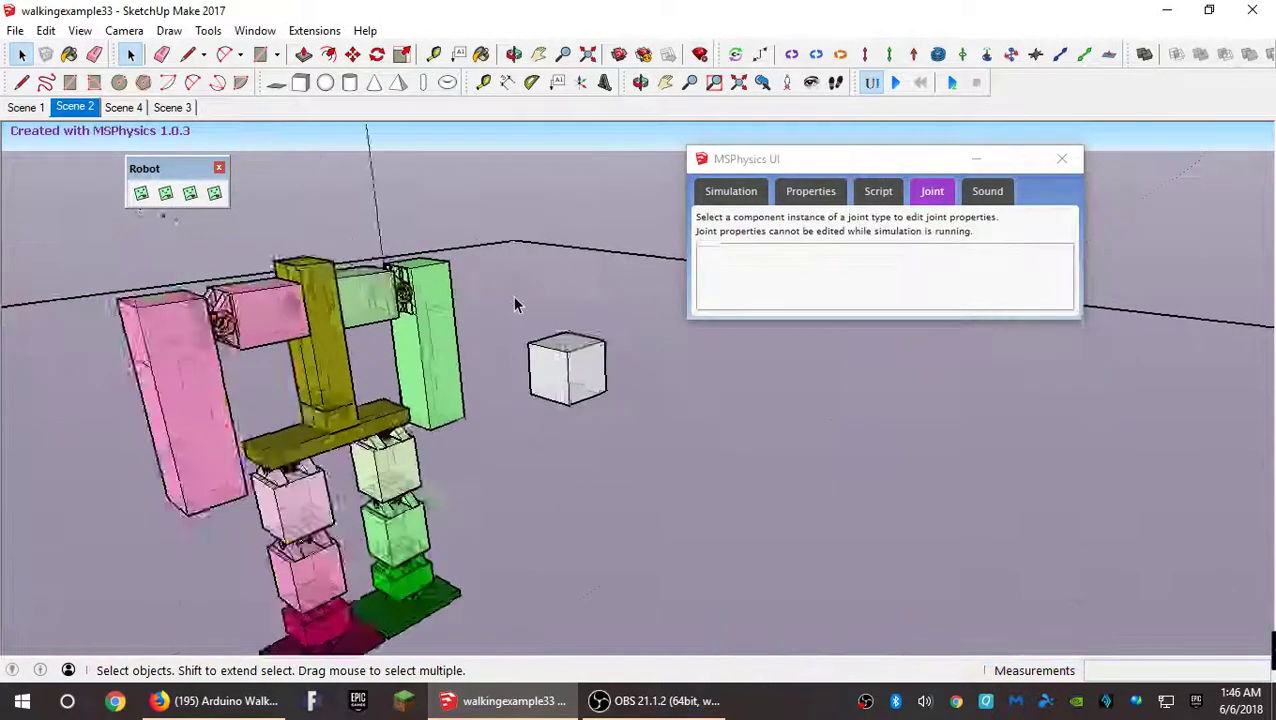
scroll(505, 313, "up", 3)
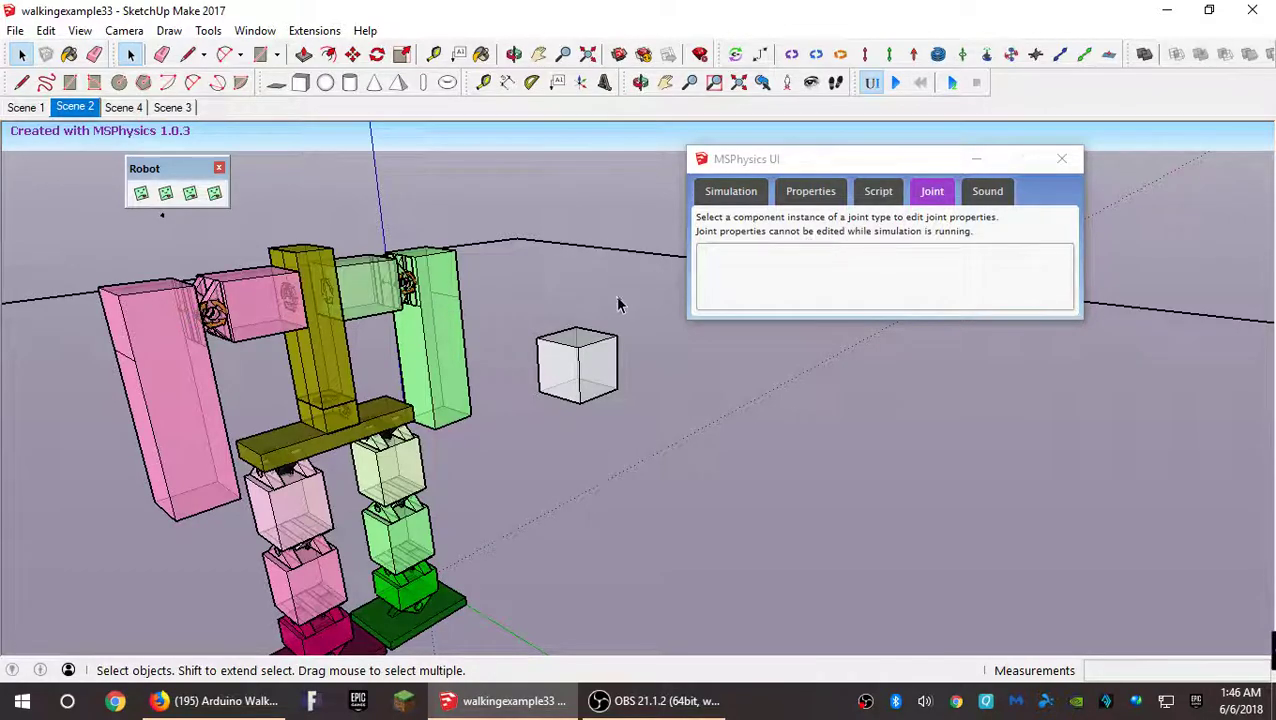
left_click(596, 364)
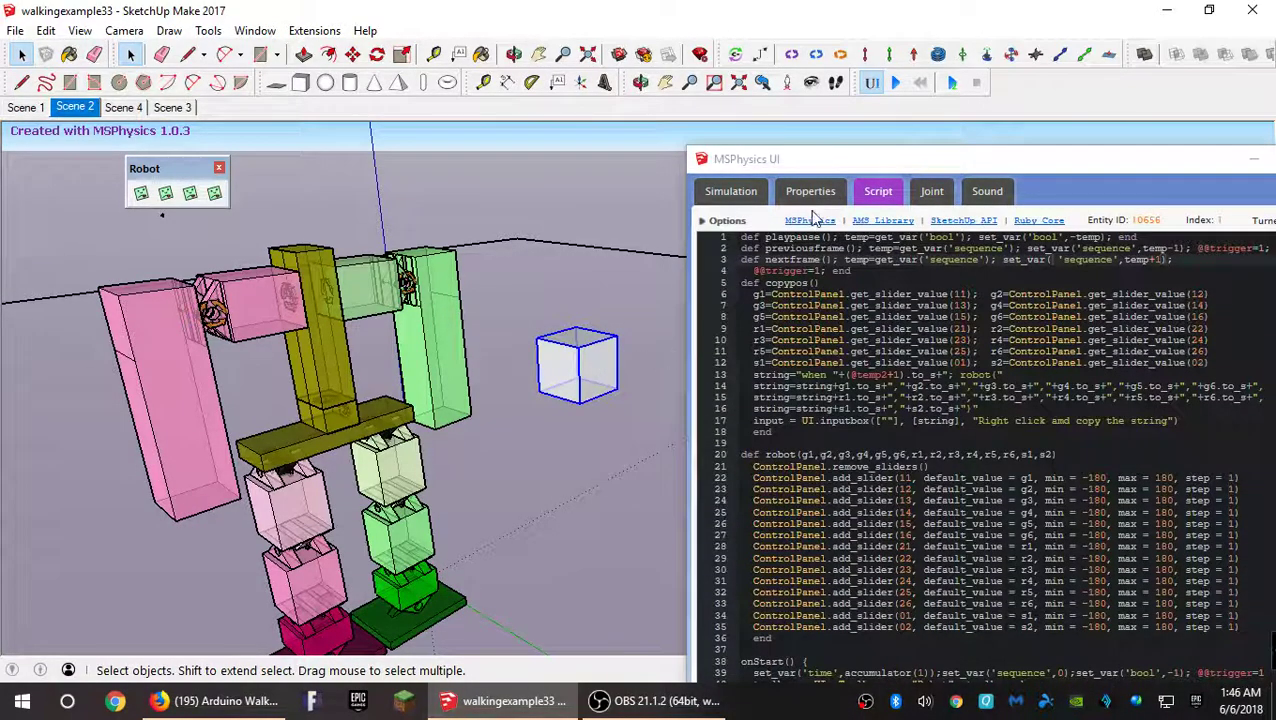
left_click(812, 195)
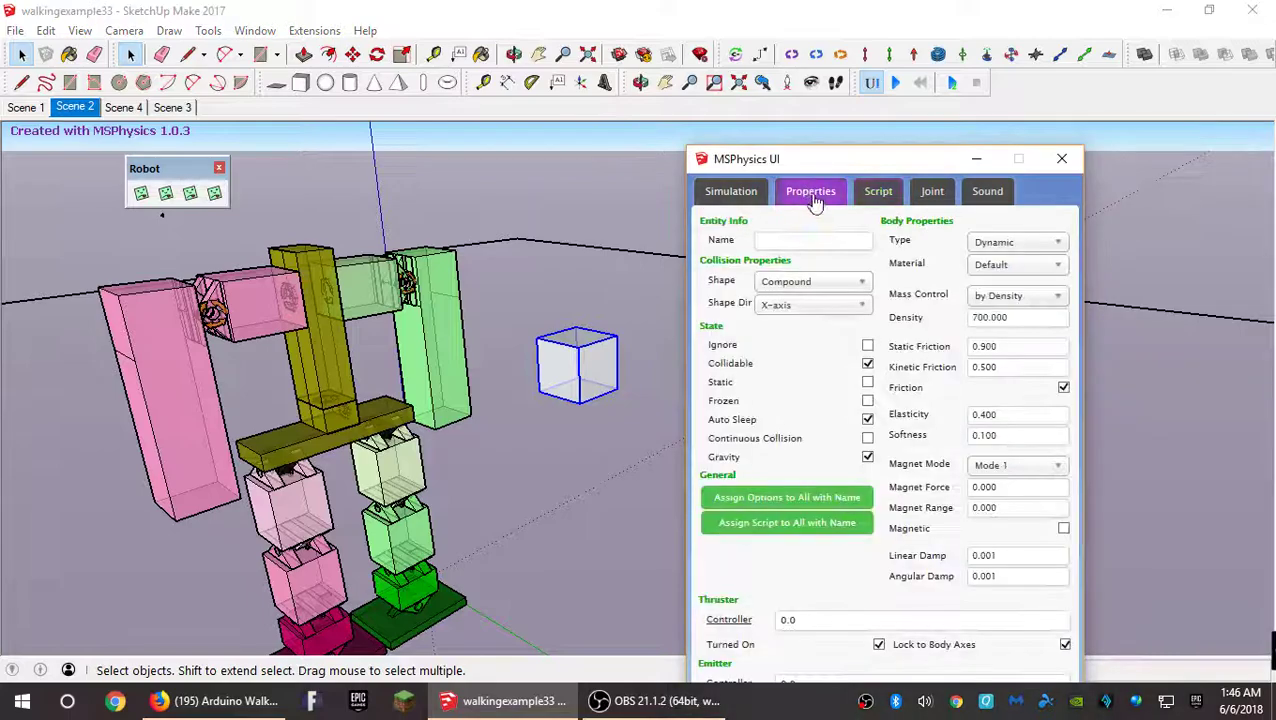
left_click(867, 456)
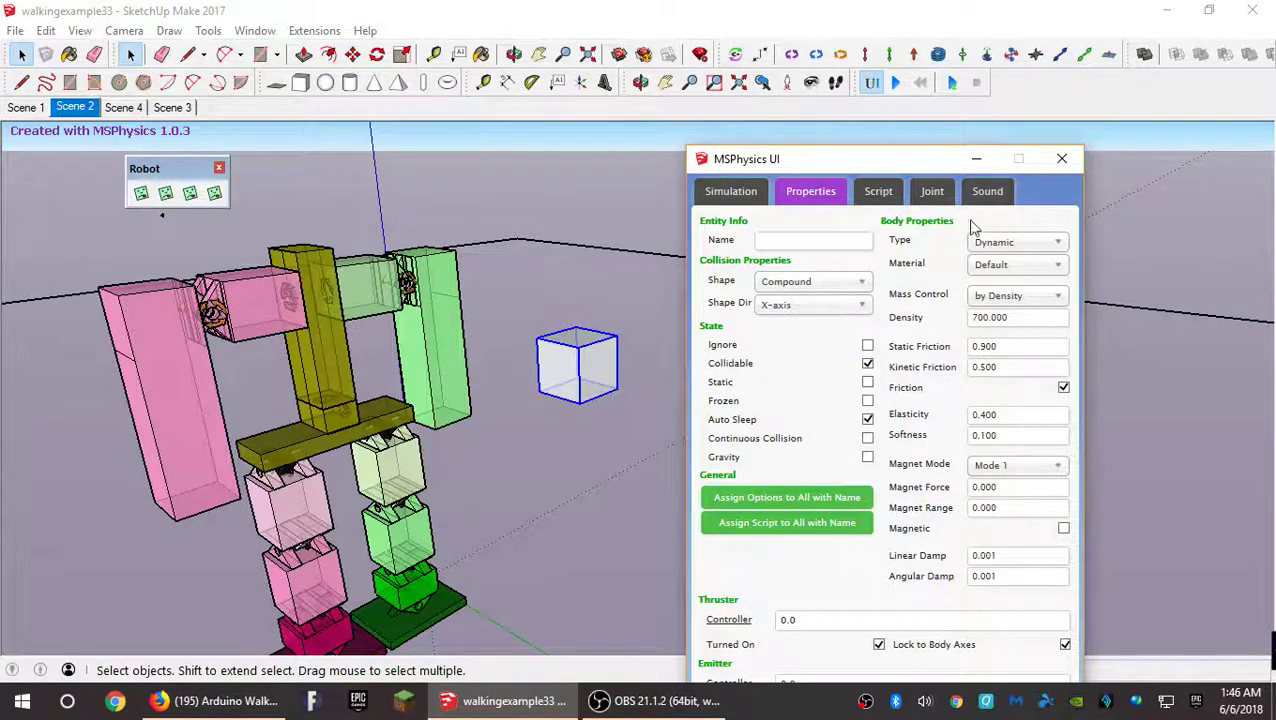
Review the walking script in the Script tab, then minimize the MSPhysics window.
left_click_drag(849, 159, 944, 76)
scroll(760, 280, "down", 1)
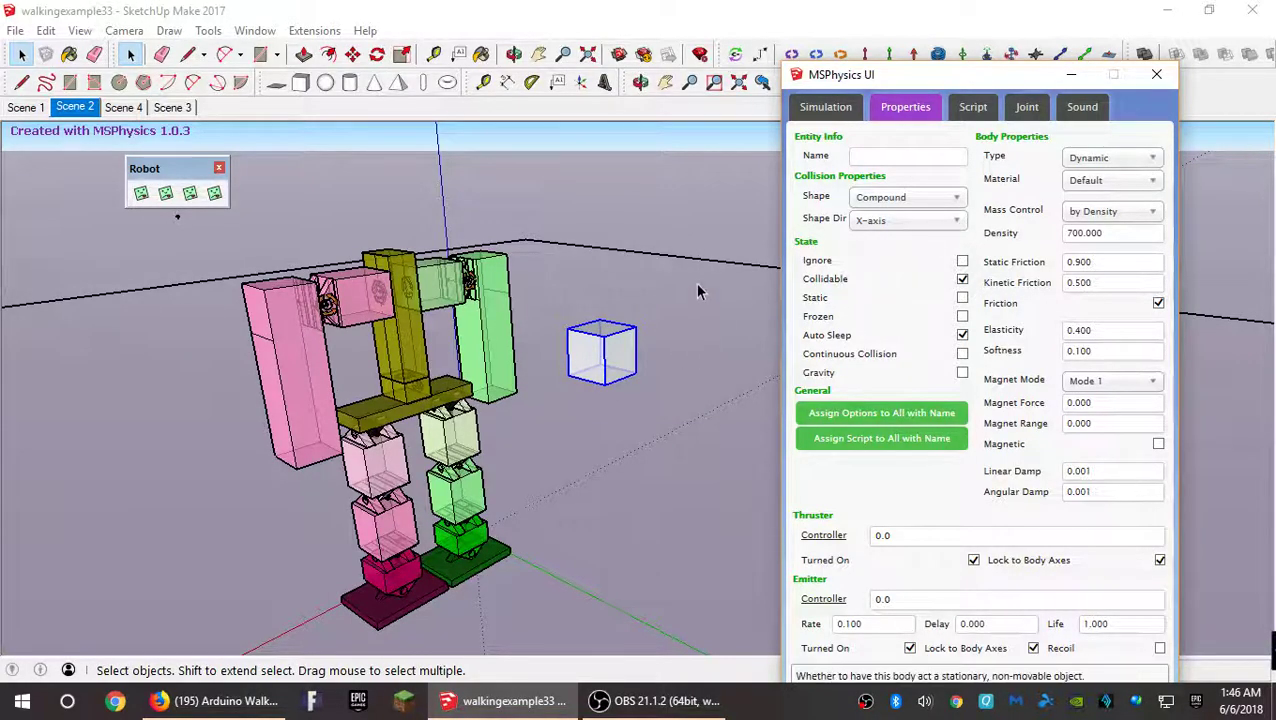
left_click(972, 106)
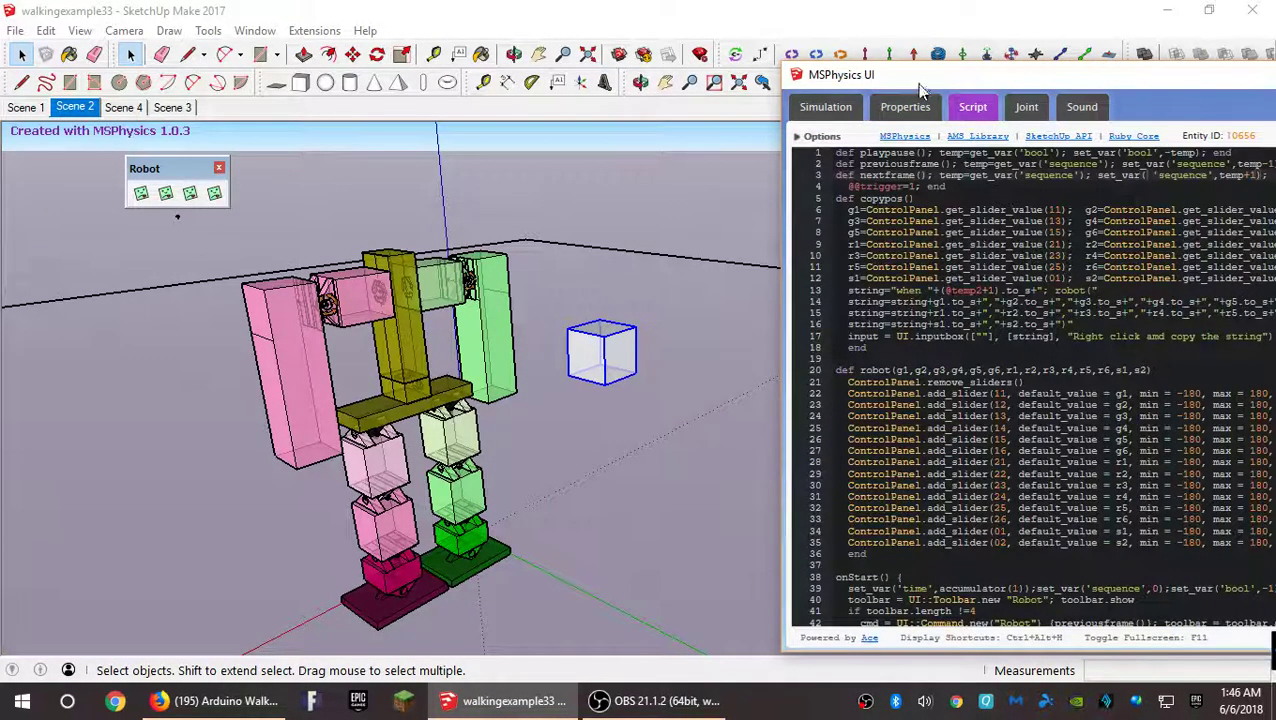
left_click_drag(920, 88, 818, 56)
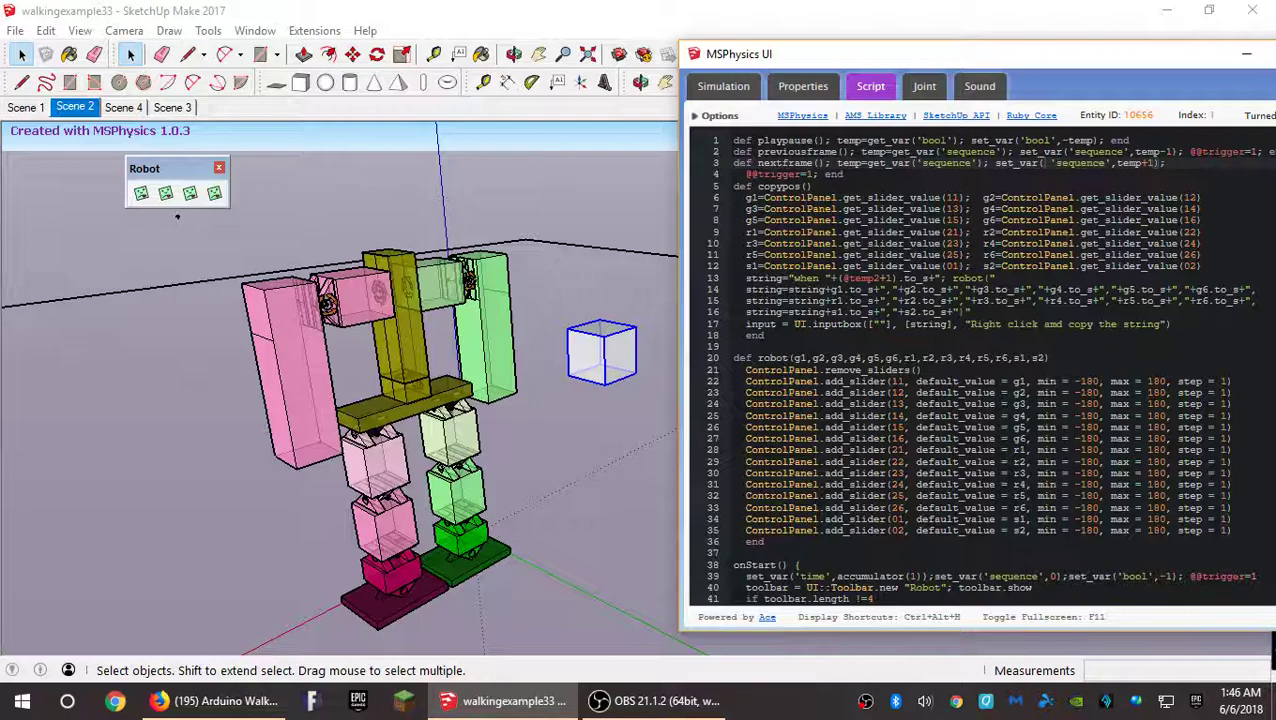
scroll(980, 370, "down", 15)
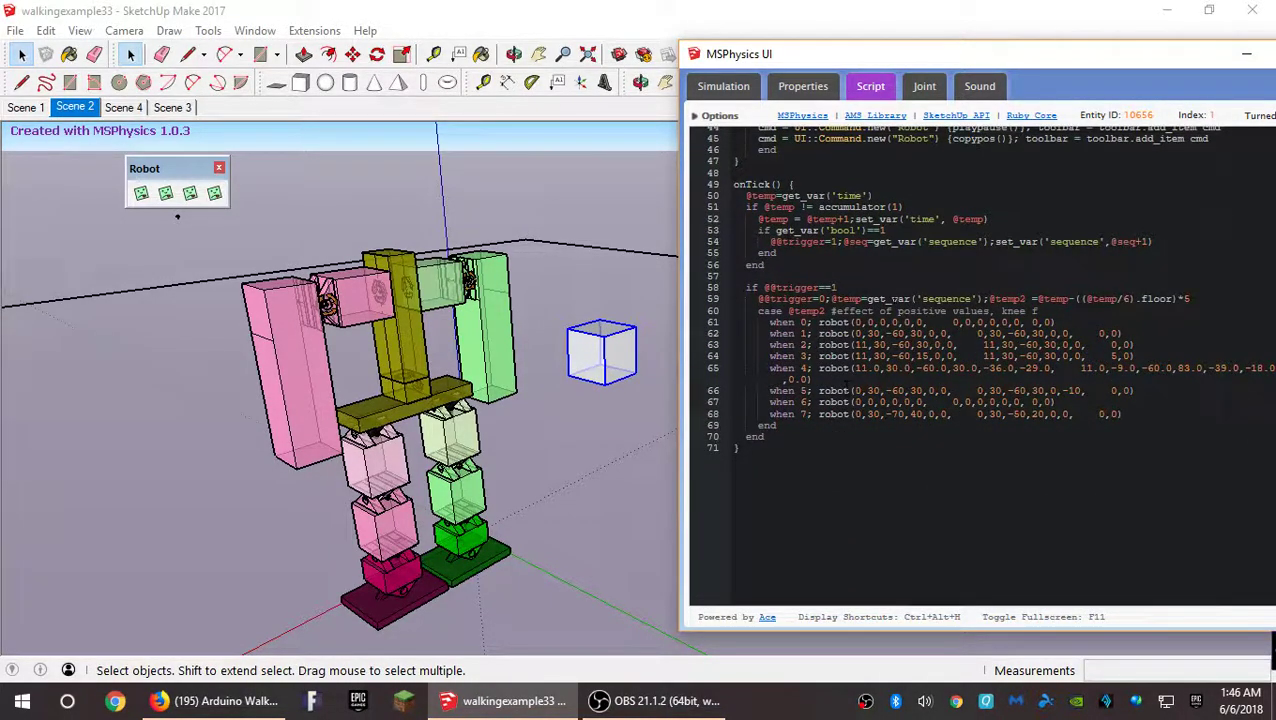
scroll(980, 370, "up", 15)
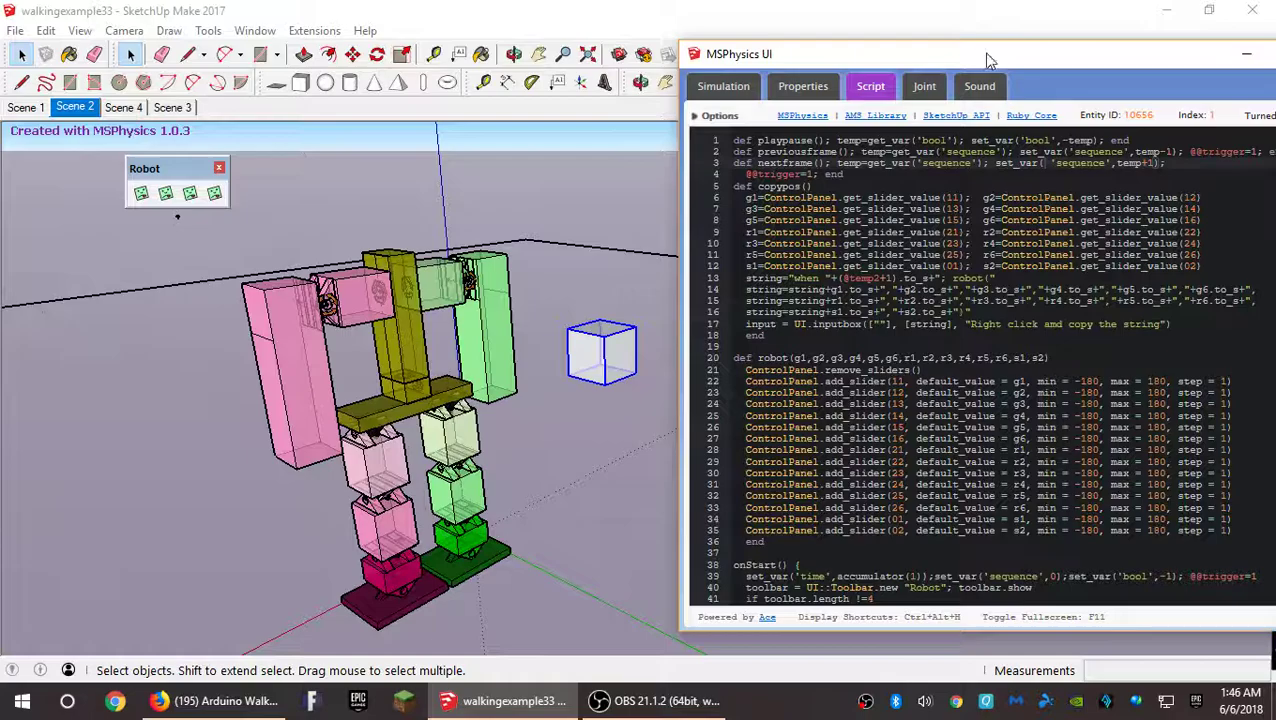
left_click_drag(987, 60, 835, 79)
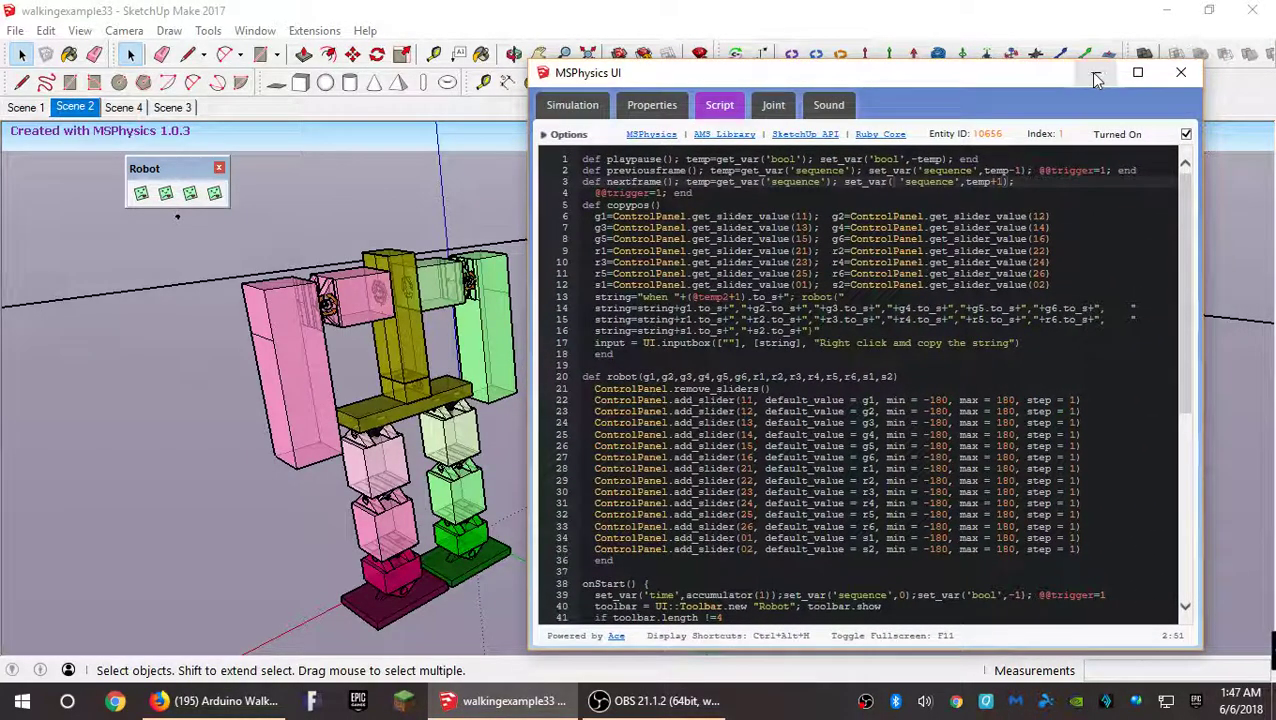
left_click(1096, 76)
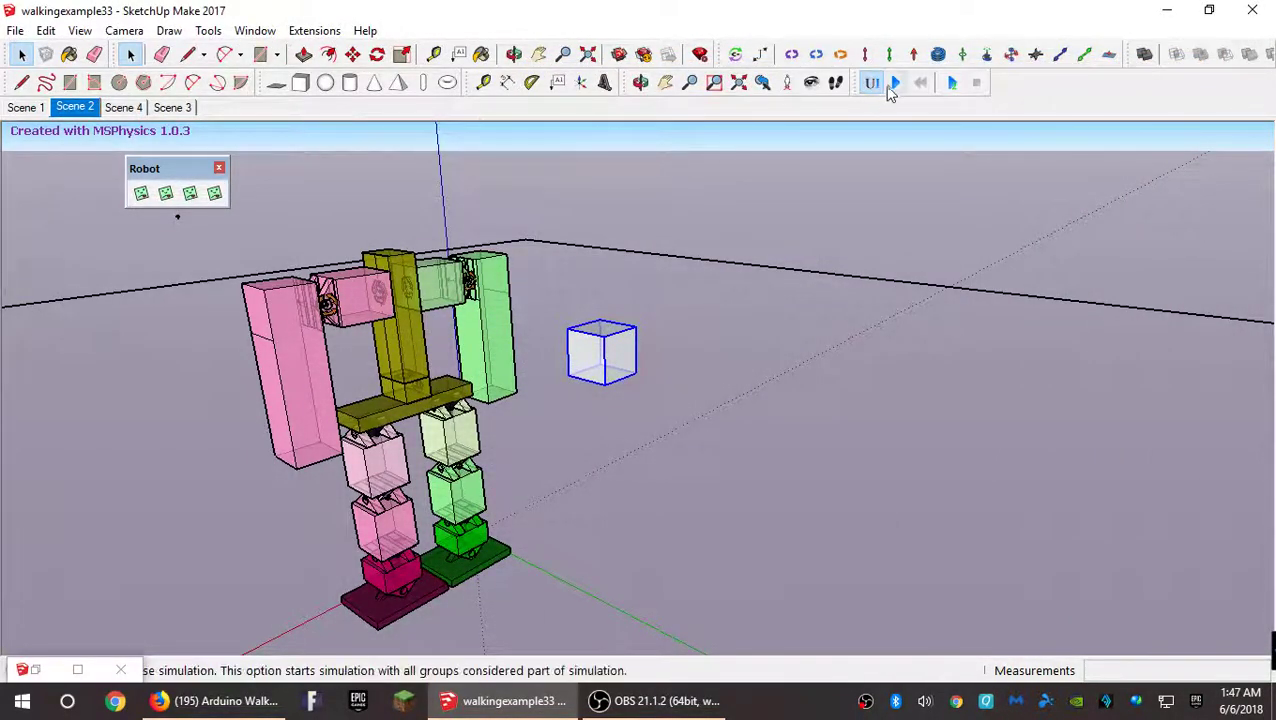
left_click(894, 84)
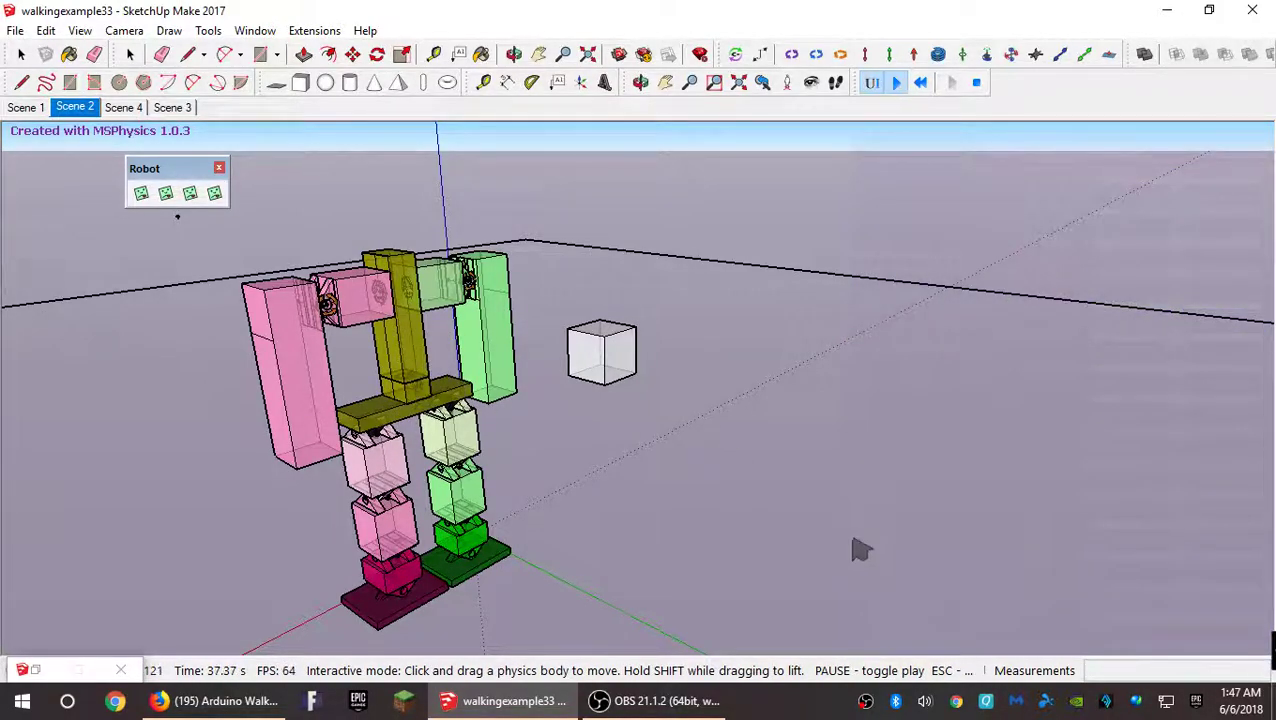
mouse_move(860, 548)
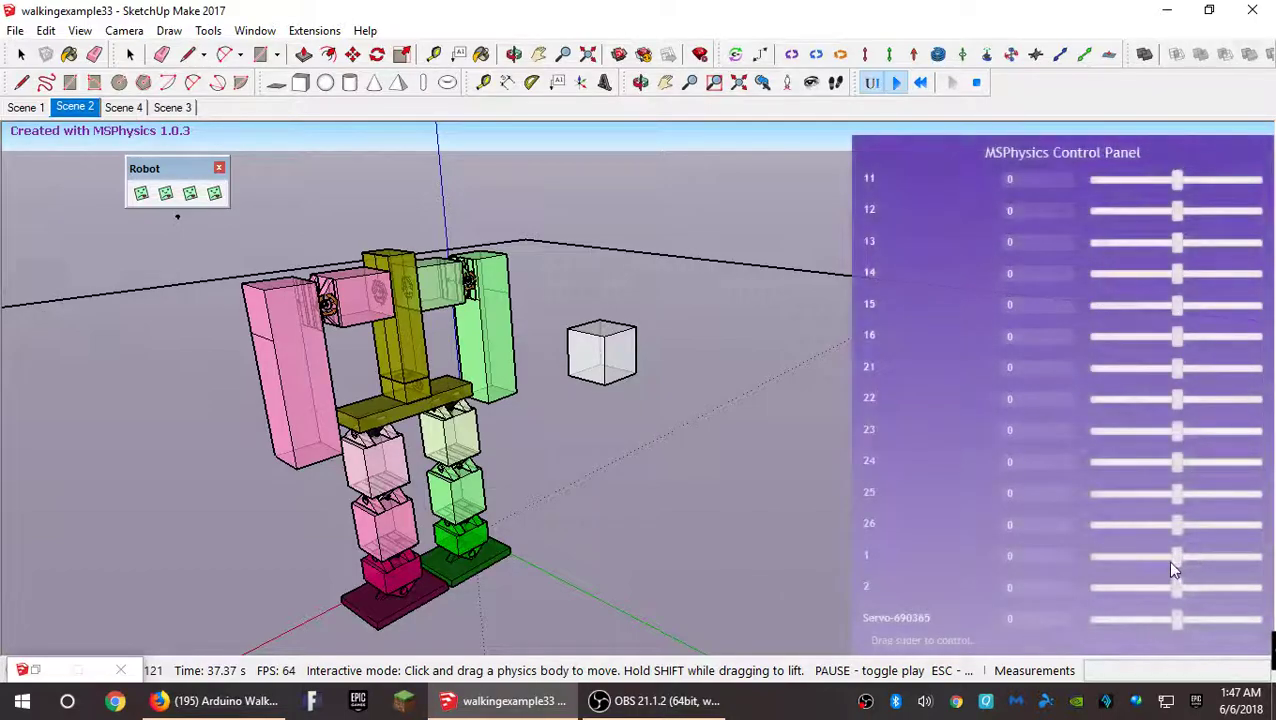
left_click_drag(1172, 555, 1177, 588)
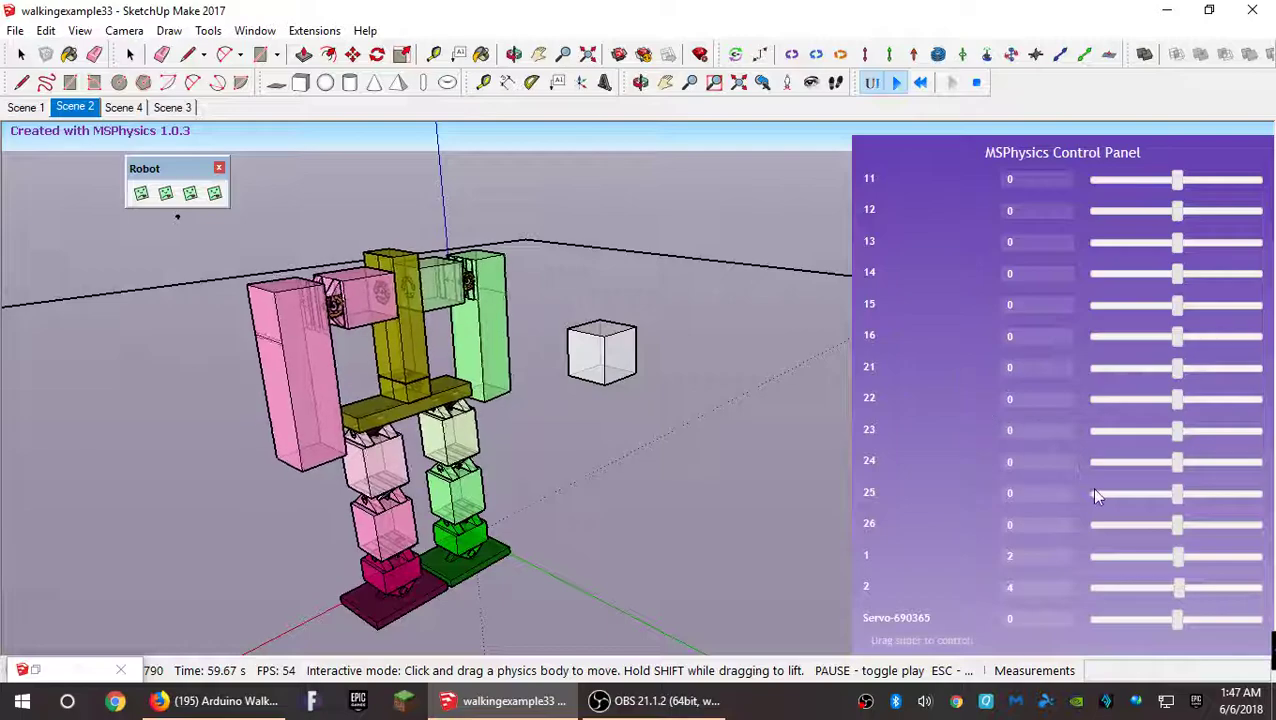
mouse_move(1175, 462)
left_mouse_down()
mouse_move(1162, 461)
mouse_move(1175, 462)
left_mouse_up()
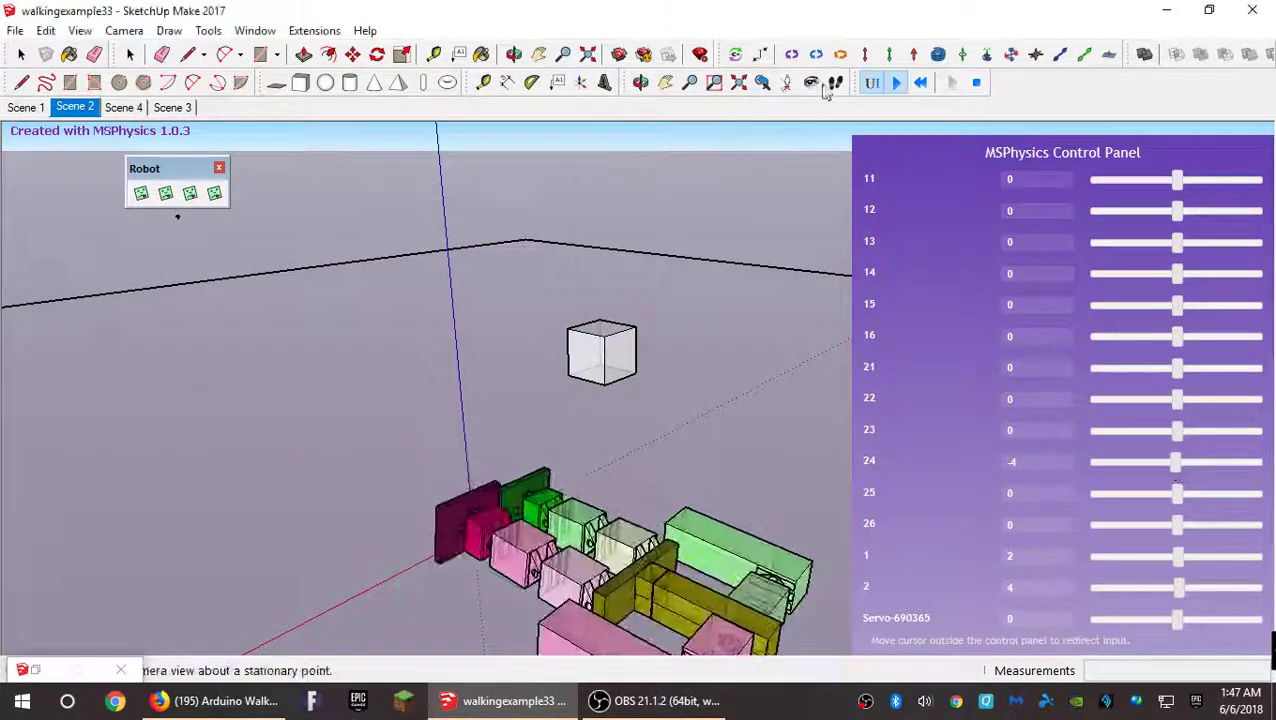
left_click(920, 82)
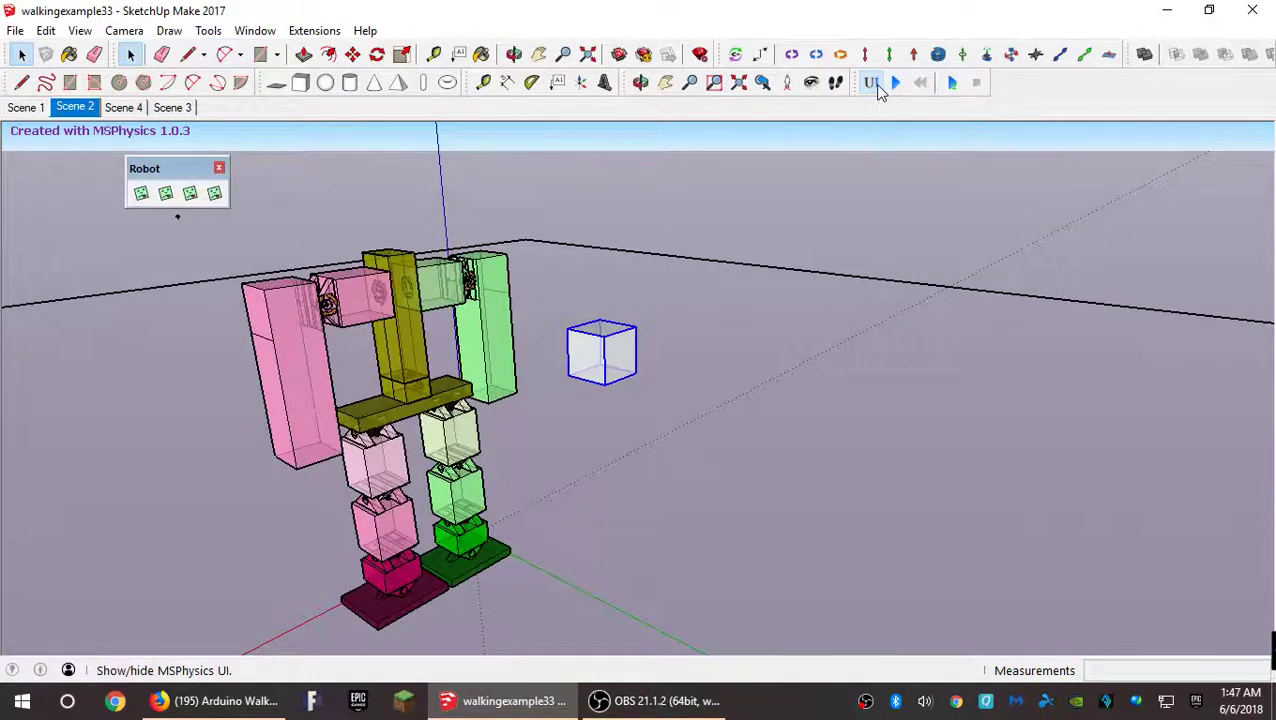
Start a new physics run, set servo 25 to 46 and servo 26 to 20, then pause.
left_click(872, 84)
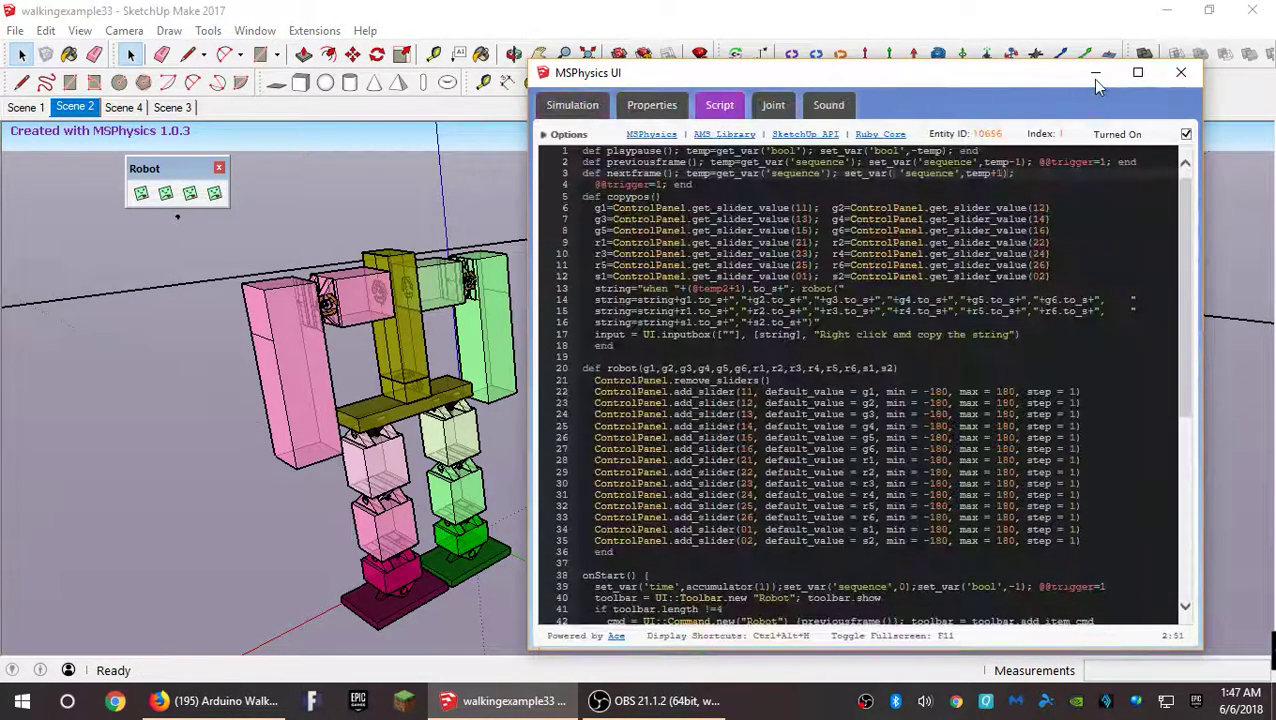
left_click(872, 82)
left_click(896, 82)
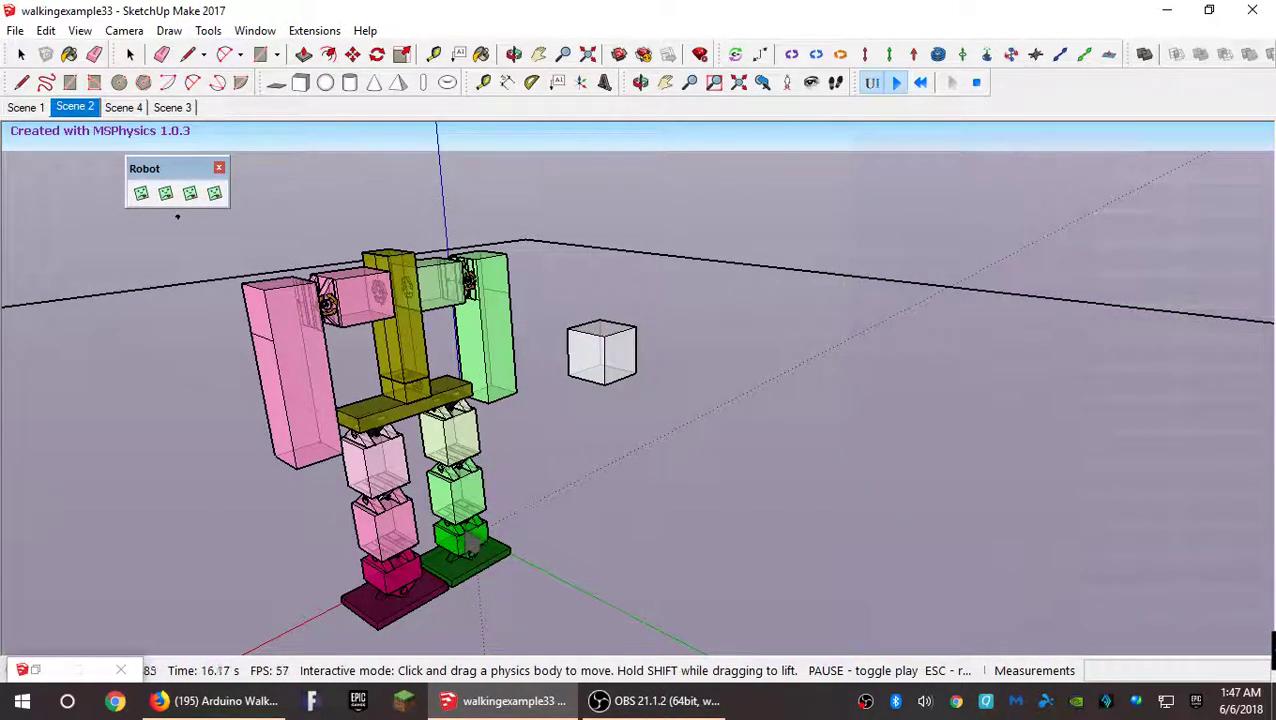
mouse_move(1215, 390)
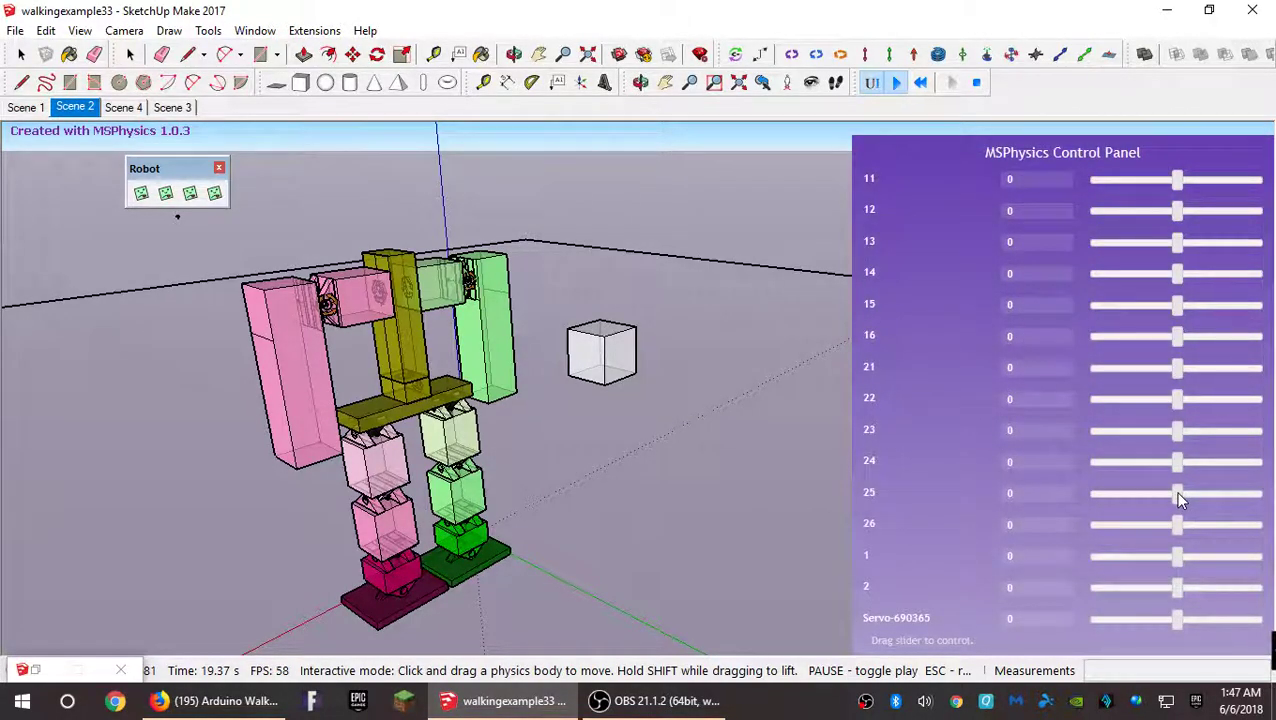
left_click_drag(1177, 493, 1184, 524)
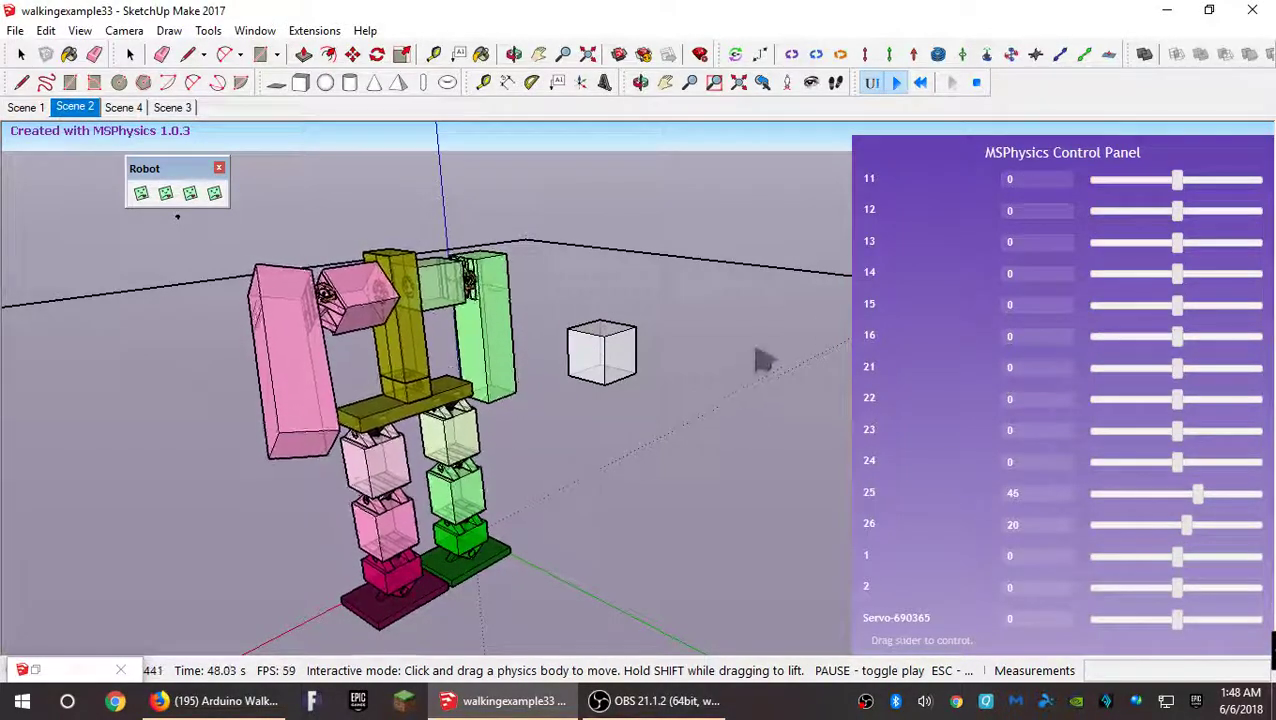
key("Escape")
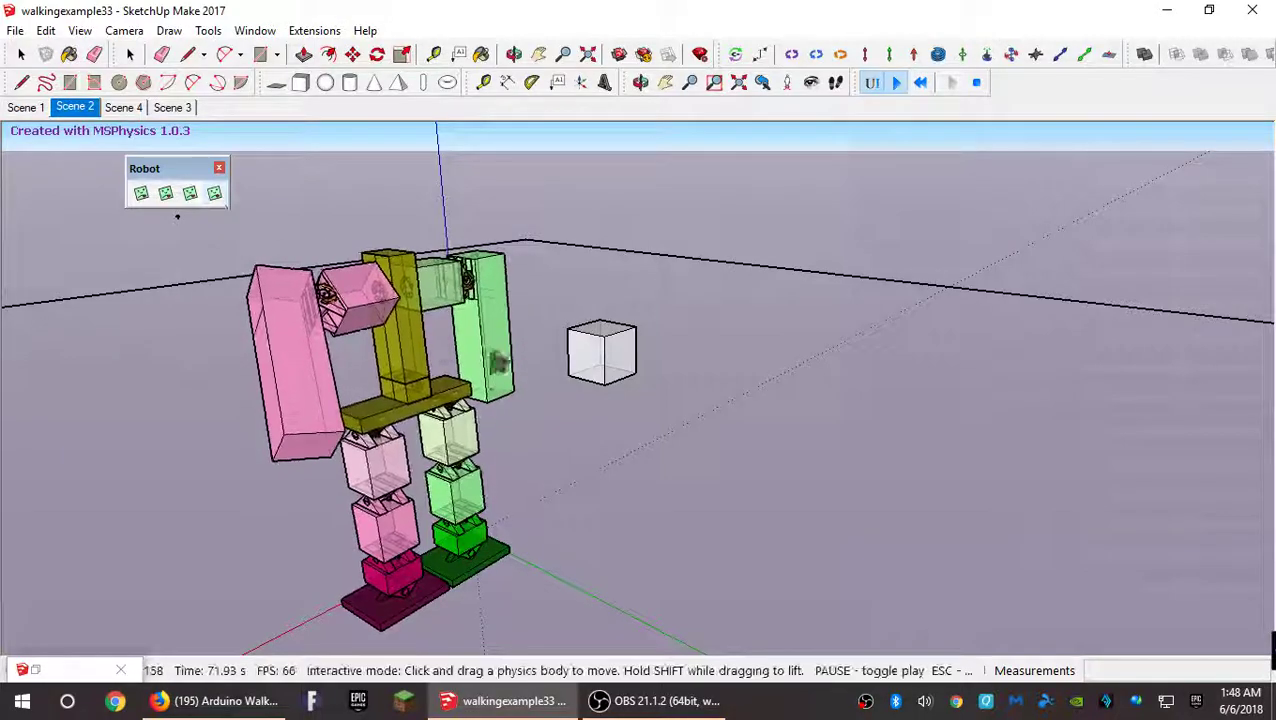
Generate the current pose string and select the servo values after 'robot'.
left_click(214, 193)
left_click(719, 341)
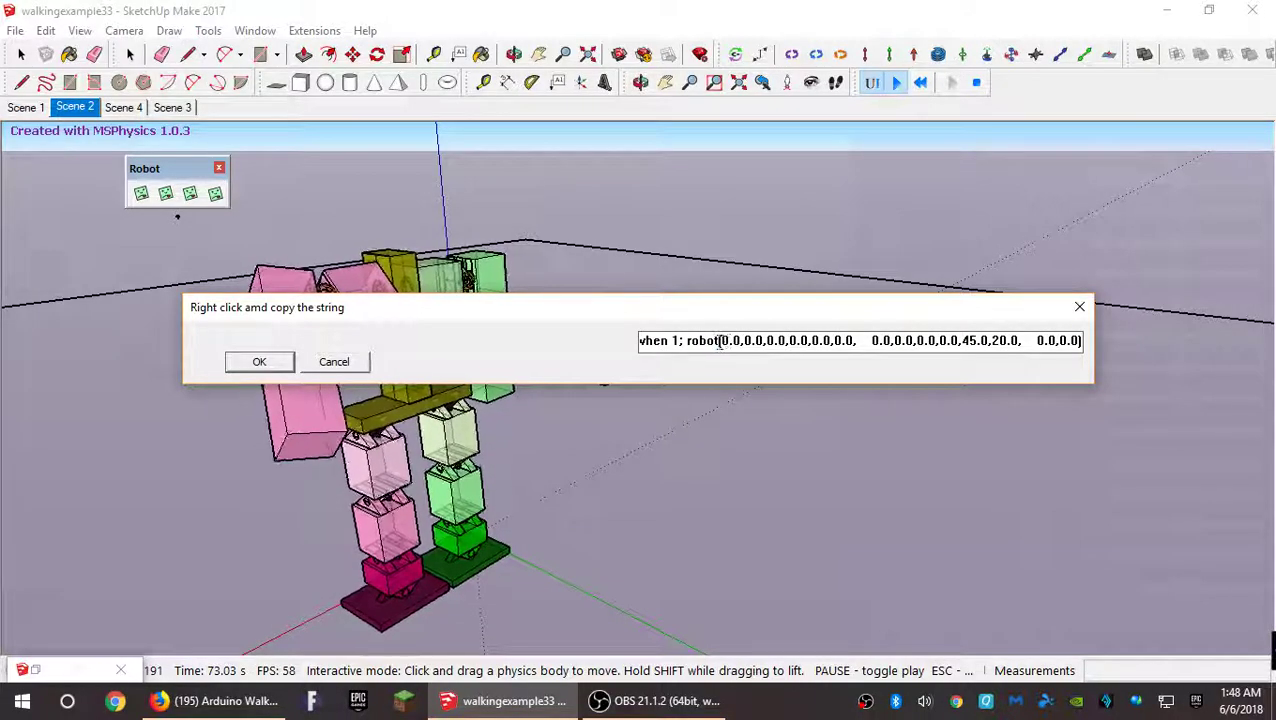
left_click_drag(719, 341, 1240, 334)
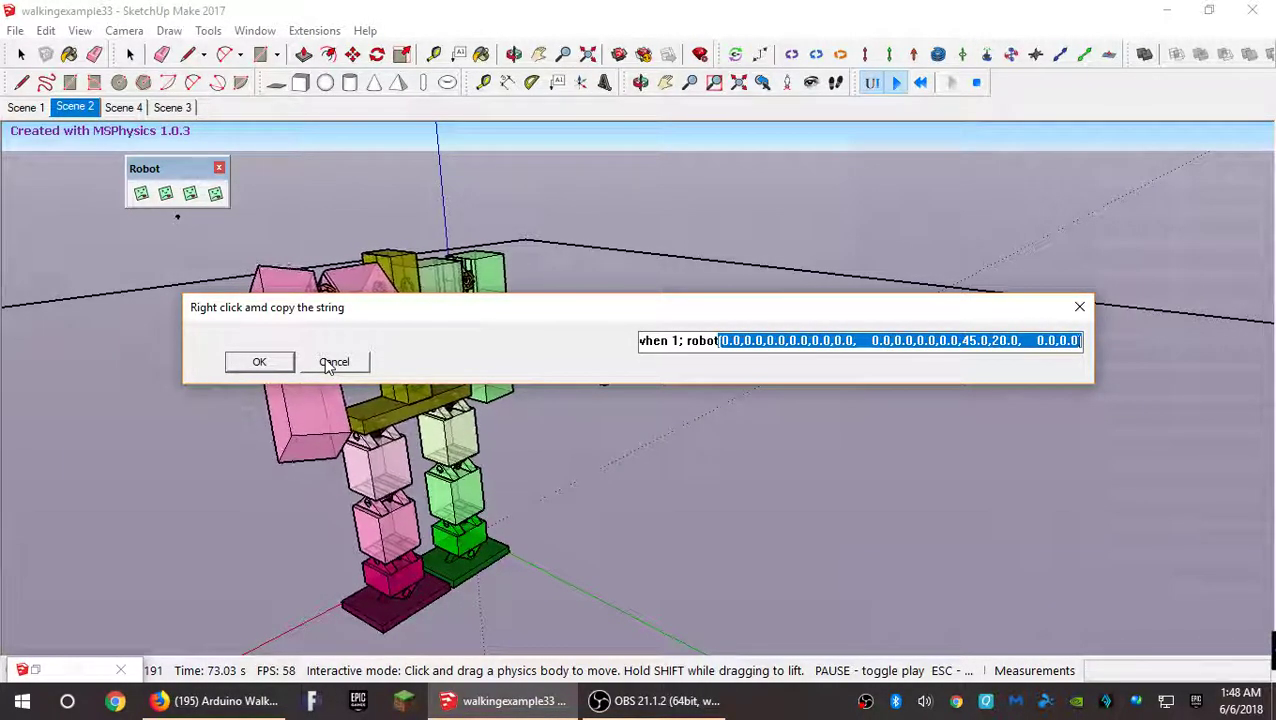
left_click(329, 364)
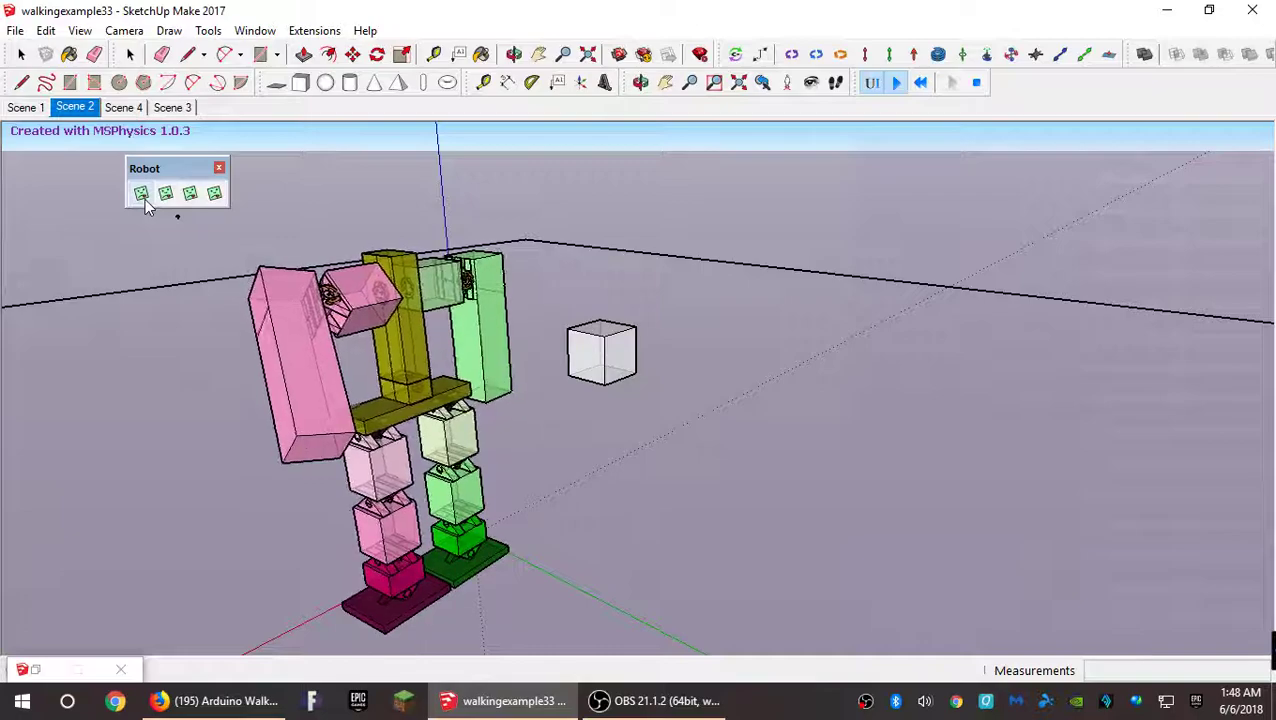
Play the robot's step sequence and orbit around to follow it walking.
left_click(165, 193)
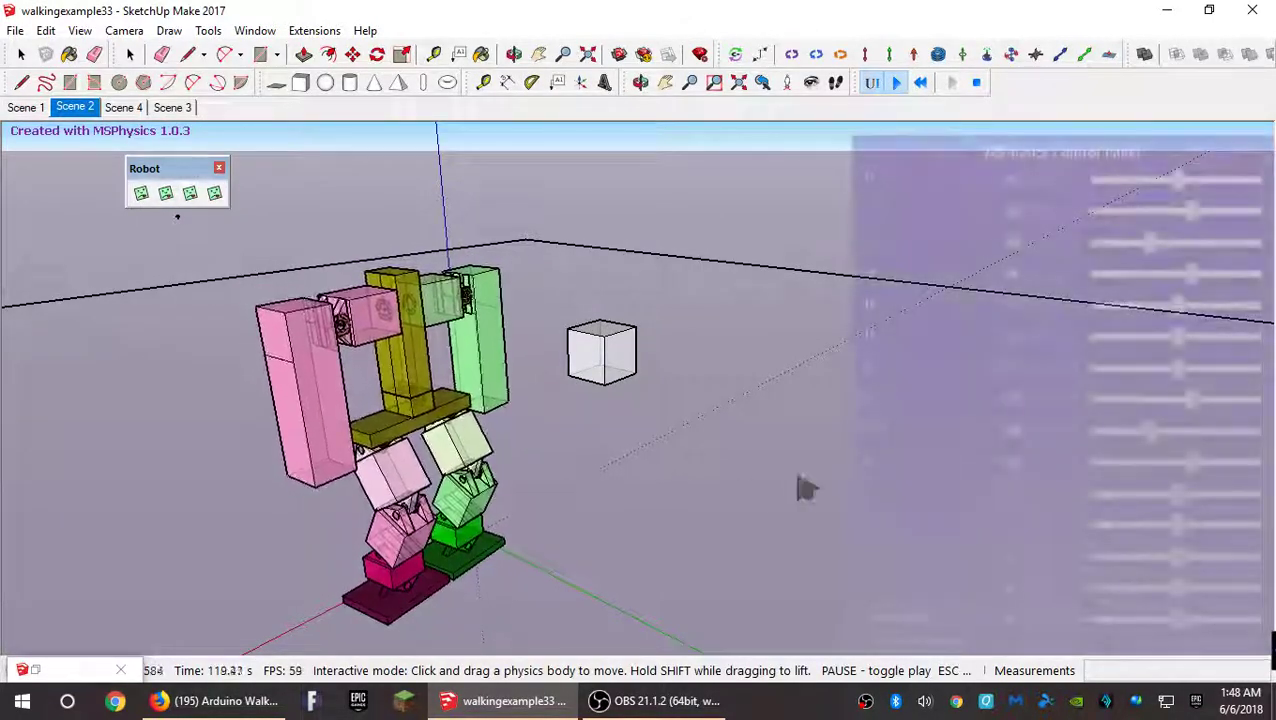
middle_click_drag(615, 337, 567, 174)
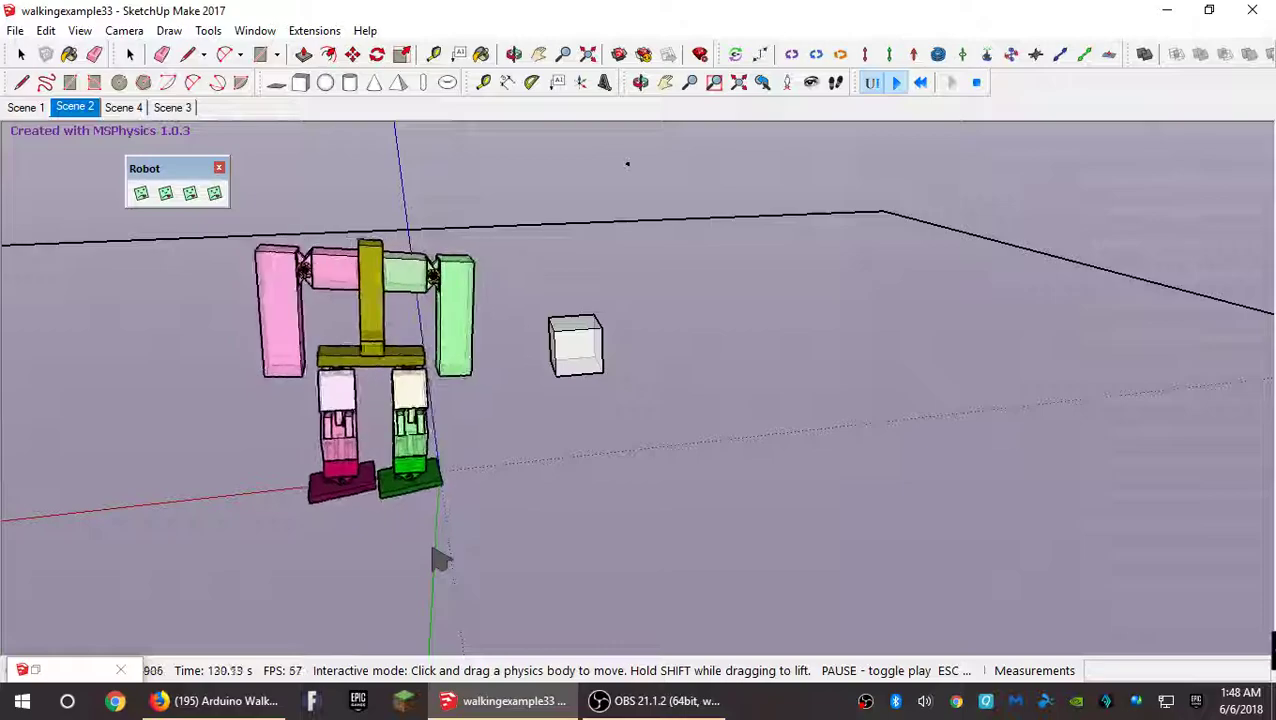
middle_click_drag(216, 362, 293, 256)
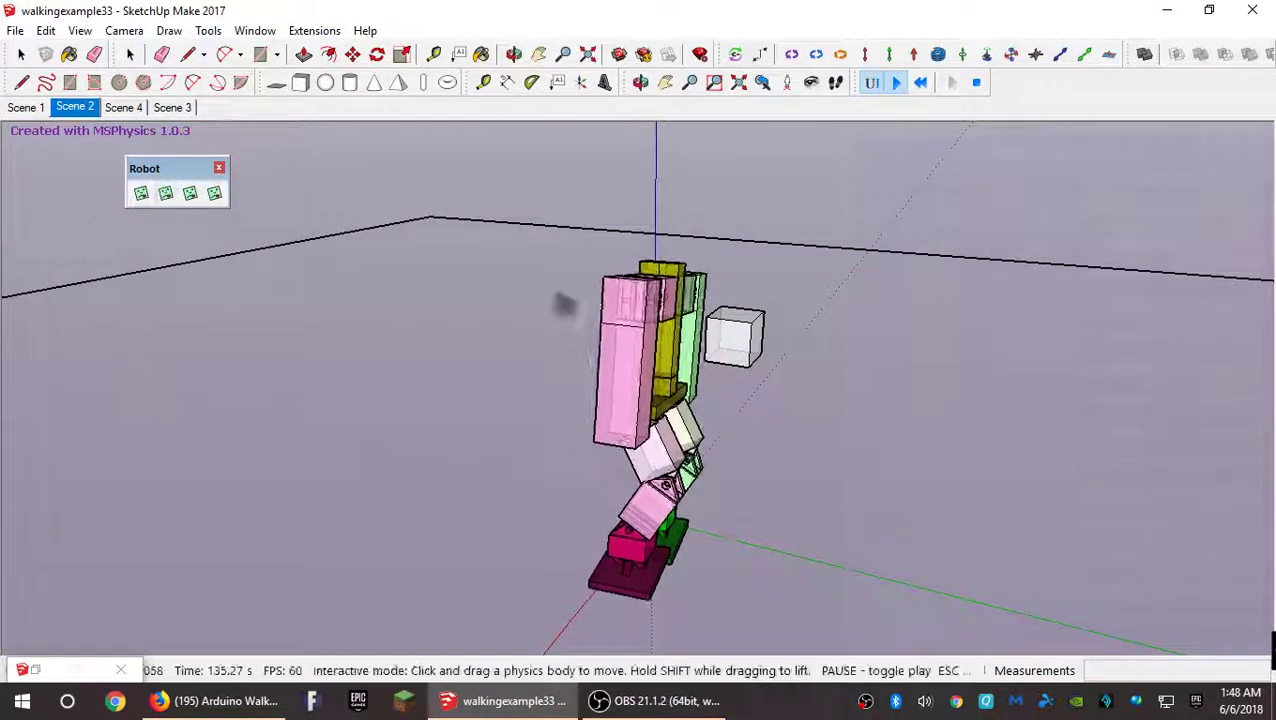
middle_click_drag(563, 304, 592, 250)
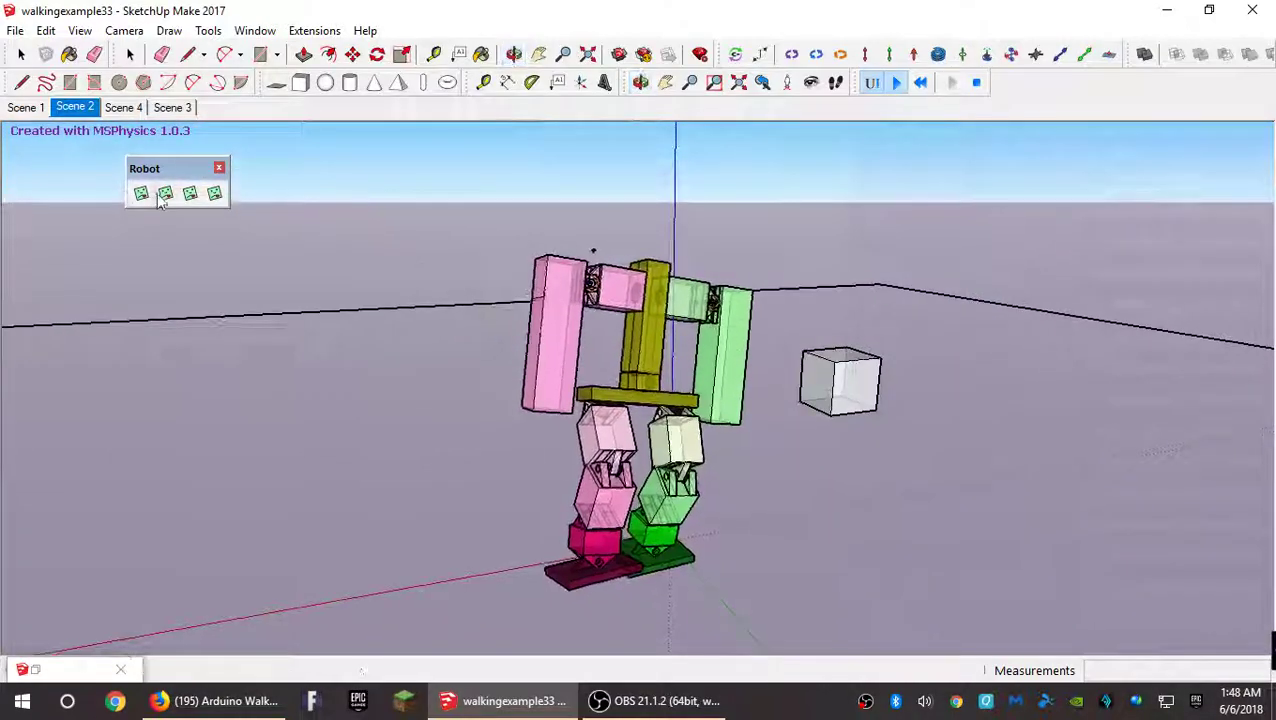
middle_click_drag(161, 198, 1231, 348)
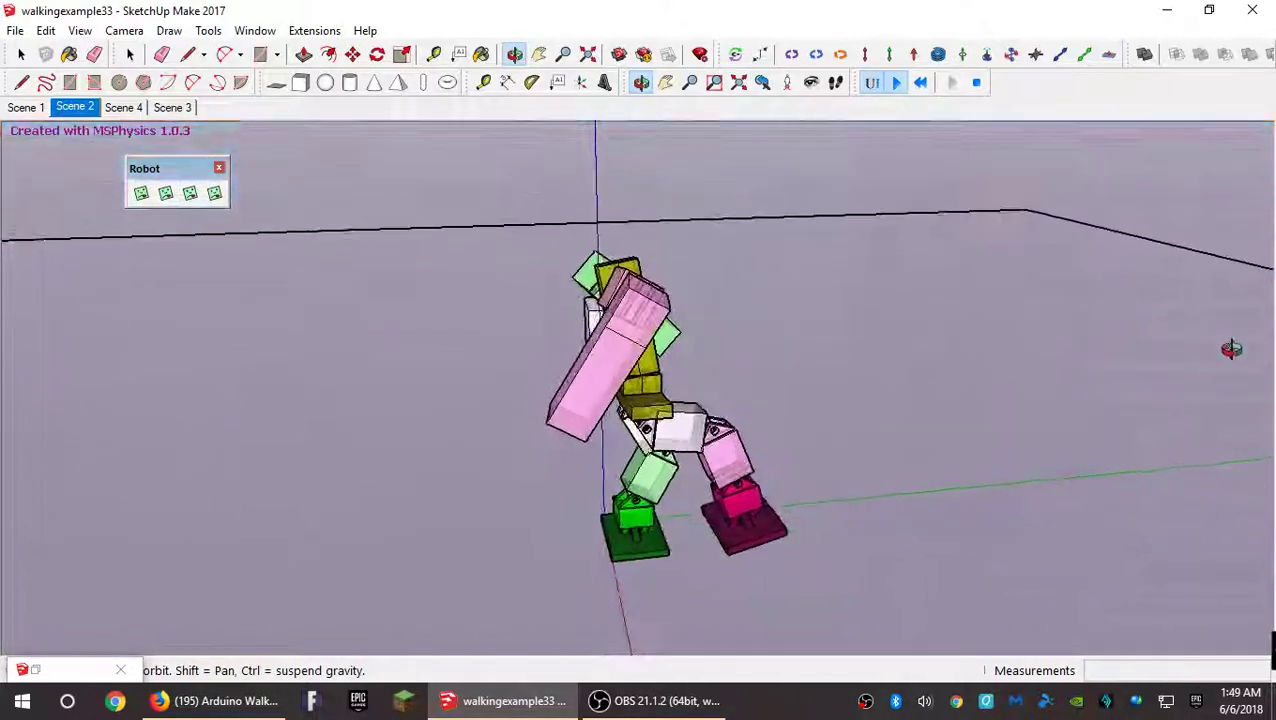
left_click(167, 196)
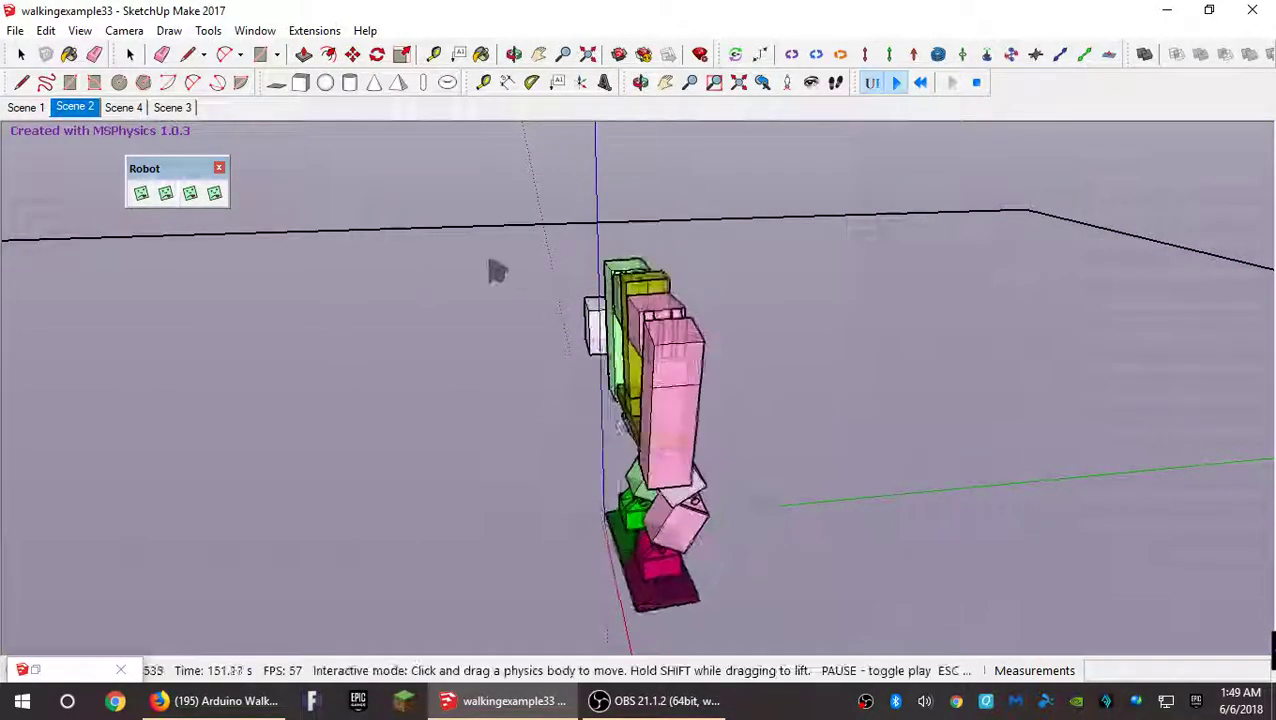
From a front view, trim servo 26 from -10 to 2, then pause the simulation.
middle_click_drag(833, 387, 353, 213)
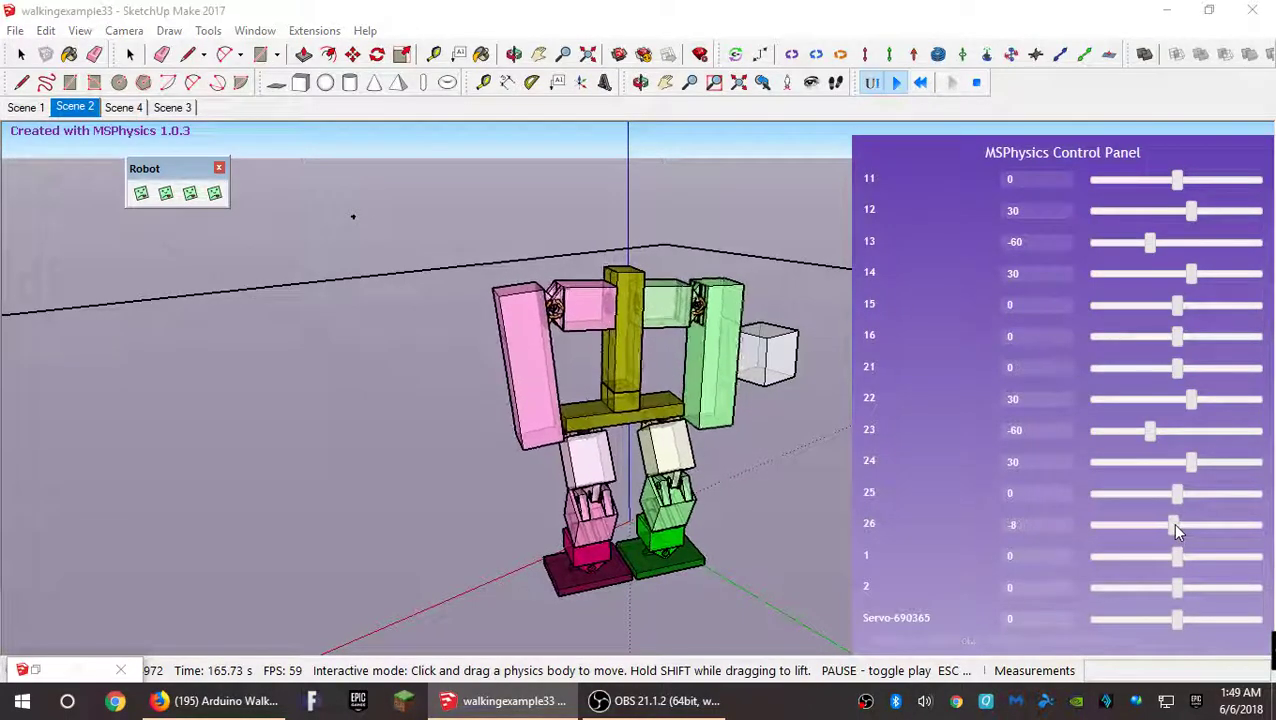
left_click_drag(1172, 526, 1178, 528)
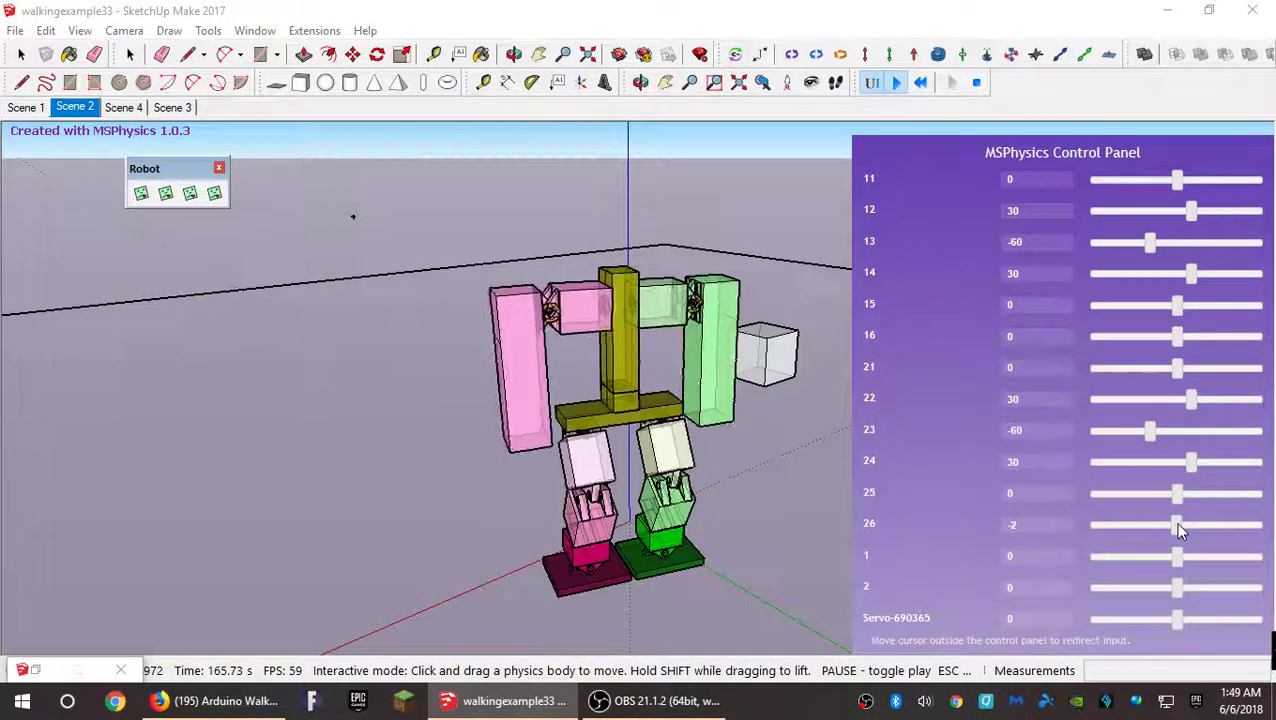
left_click_drag(1175, 522, 1178, 522)
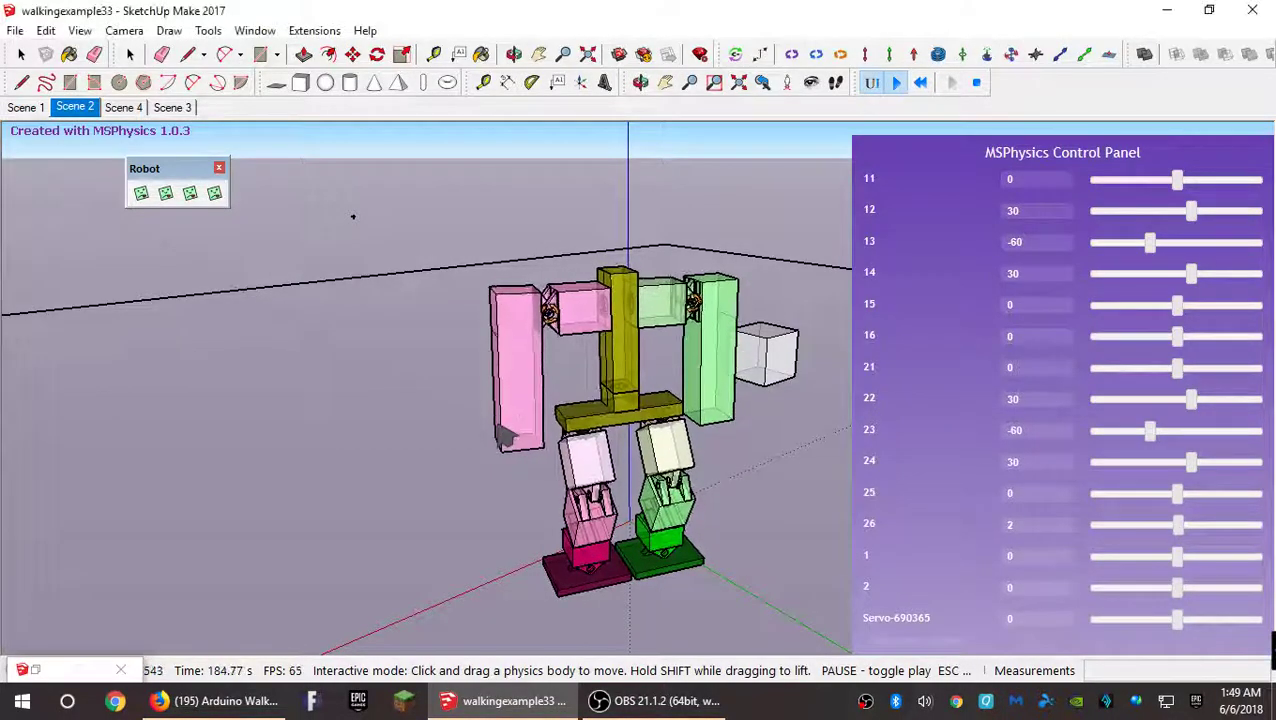
key("Escape")
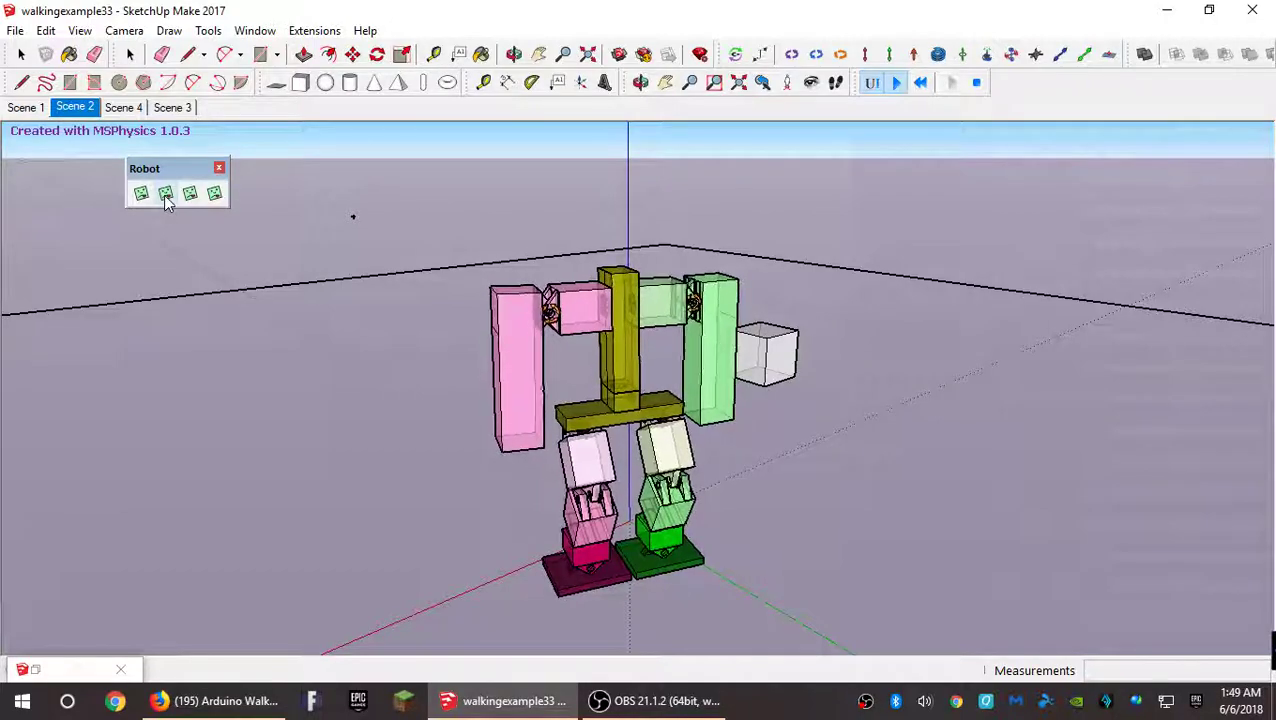
Test the first preset pose in a physics run, then reset the simulation.
left_click(166, 196)
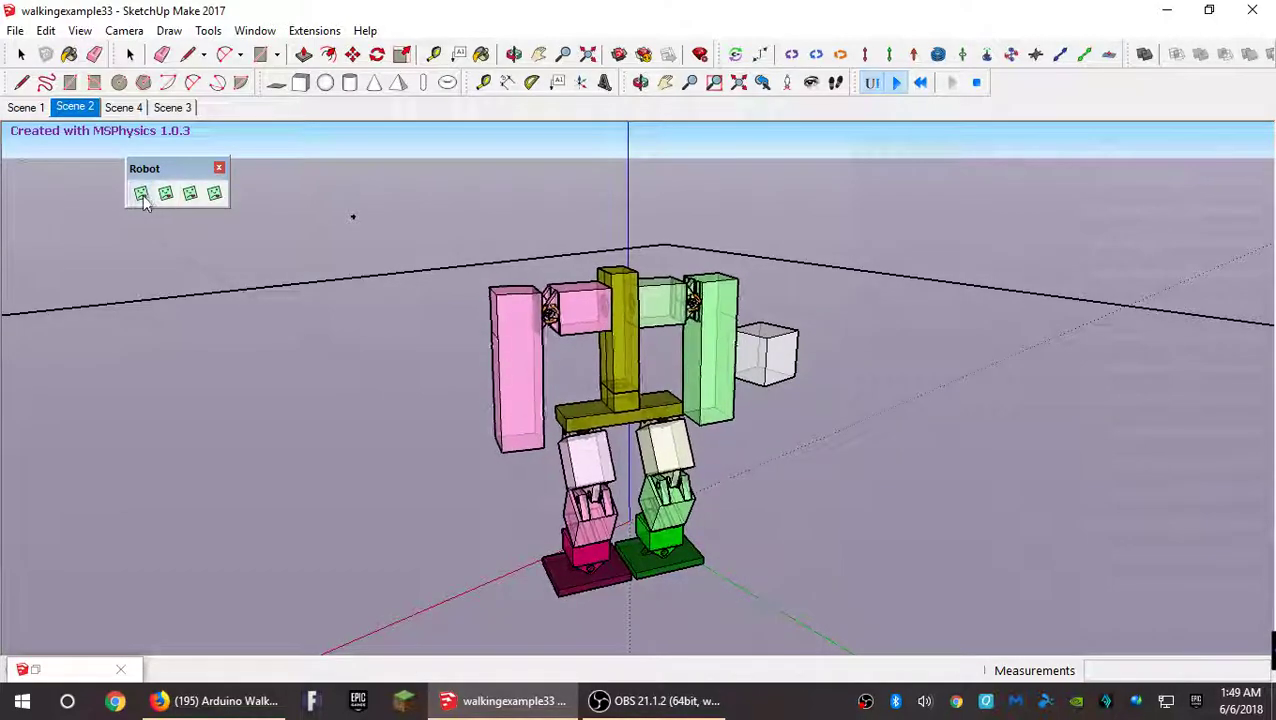
left_click(141, 195)
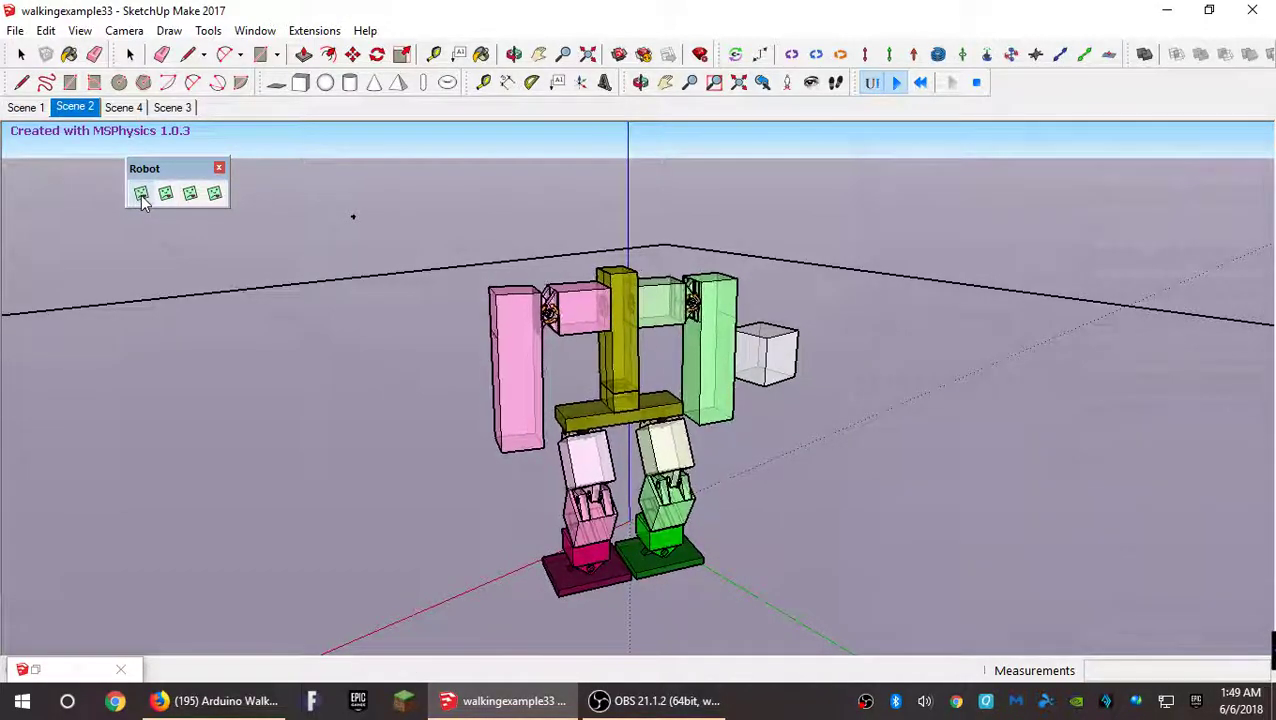
left_click(141, 196)
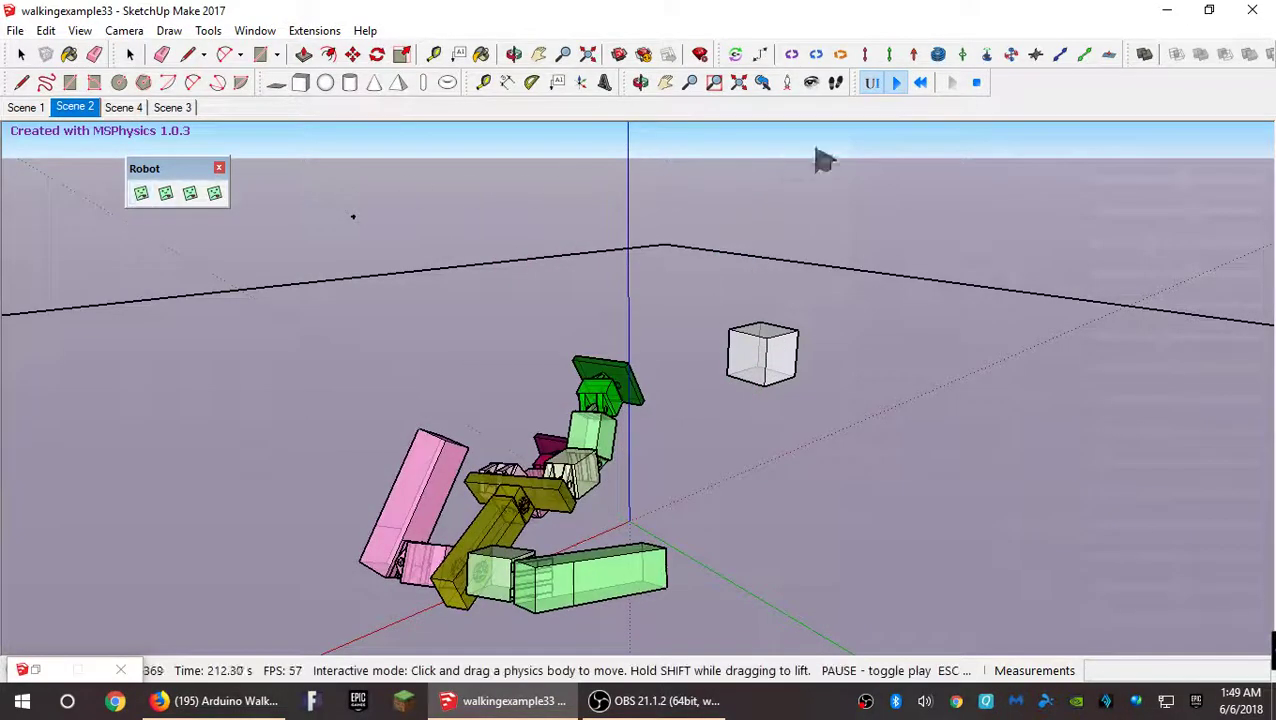
left_click(919, 83)
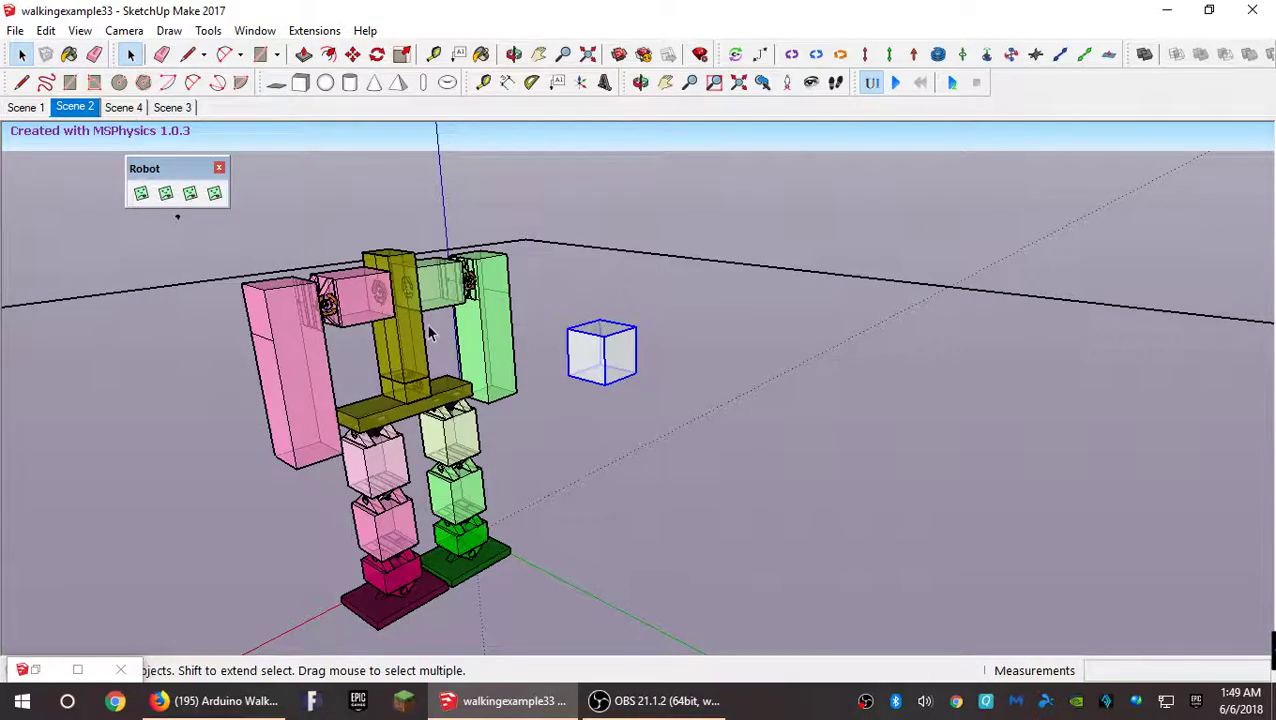
Orbit to a higher view of the standing robot and move the Robot toolbar aside.
middle_click_drag(631, 246, 585, 284)
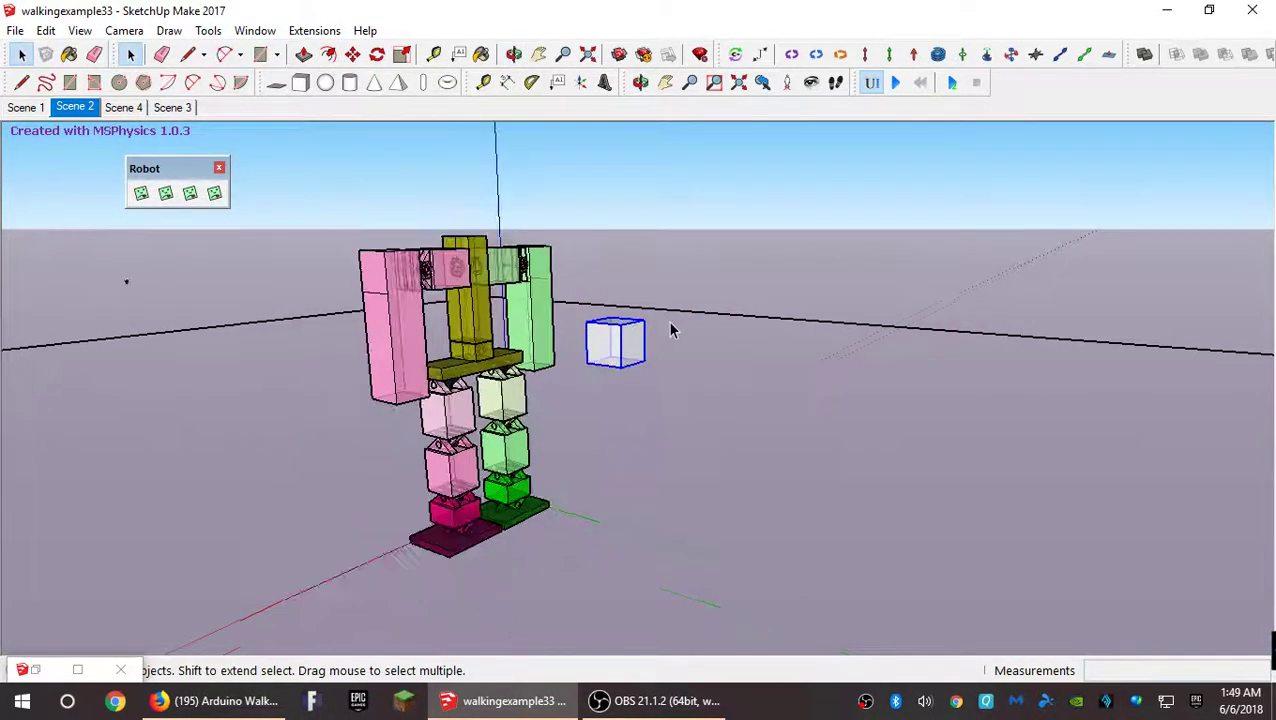
scroll(760, 335, "up", 3)
middle_click_drag(780, 342, 769, 310)
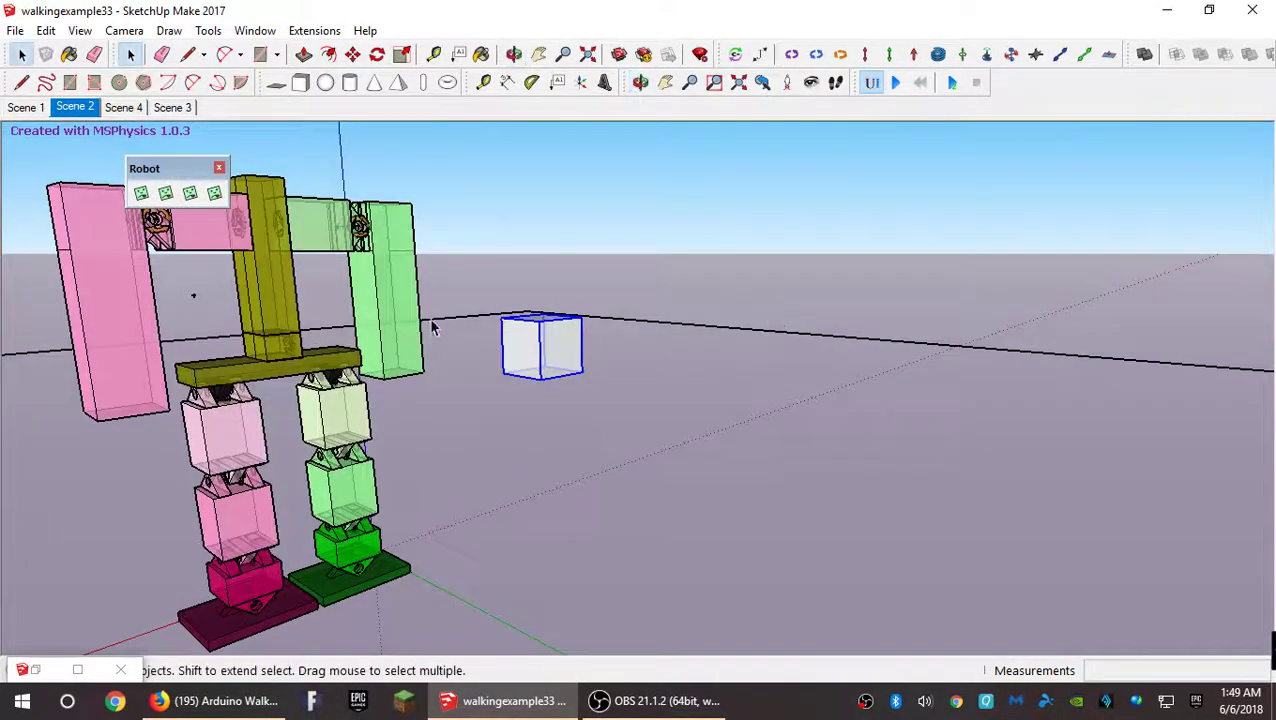
middle_click_drag(432, 330, 415, 362)
left_click_drag(175, 168, 124, 140)
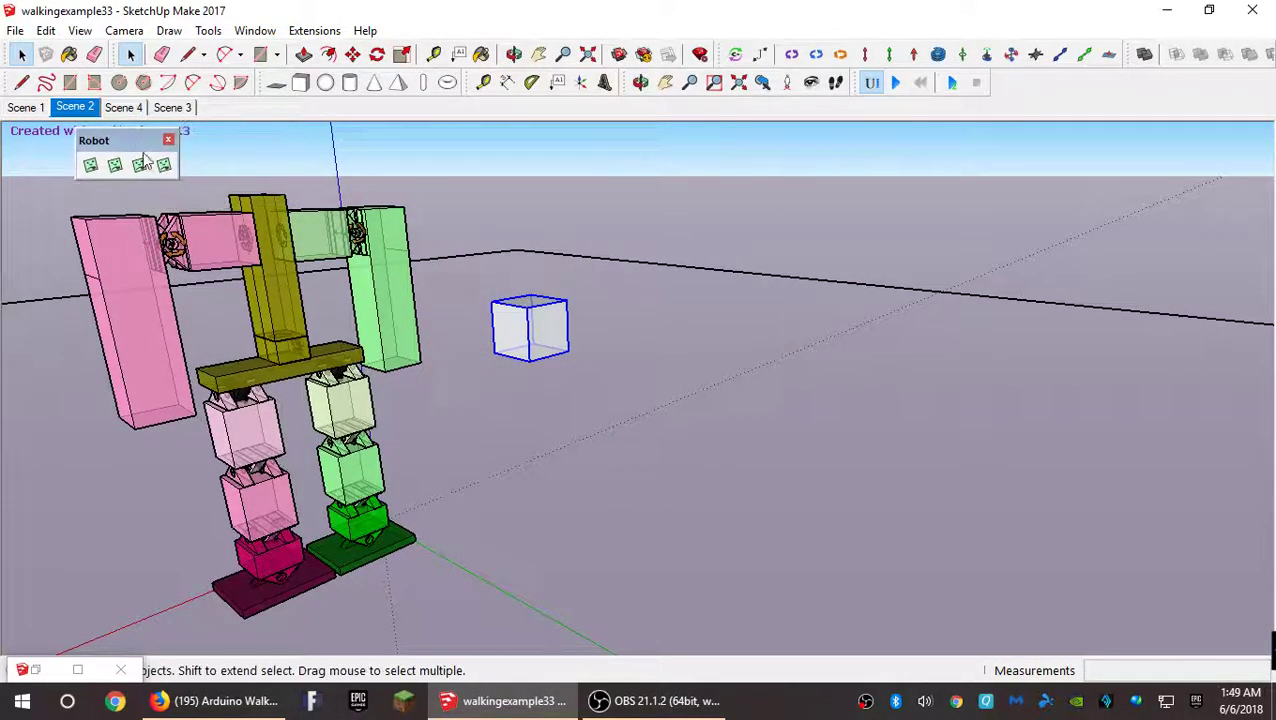
middle_click_drag(741, 362, 652, 427)
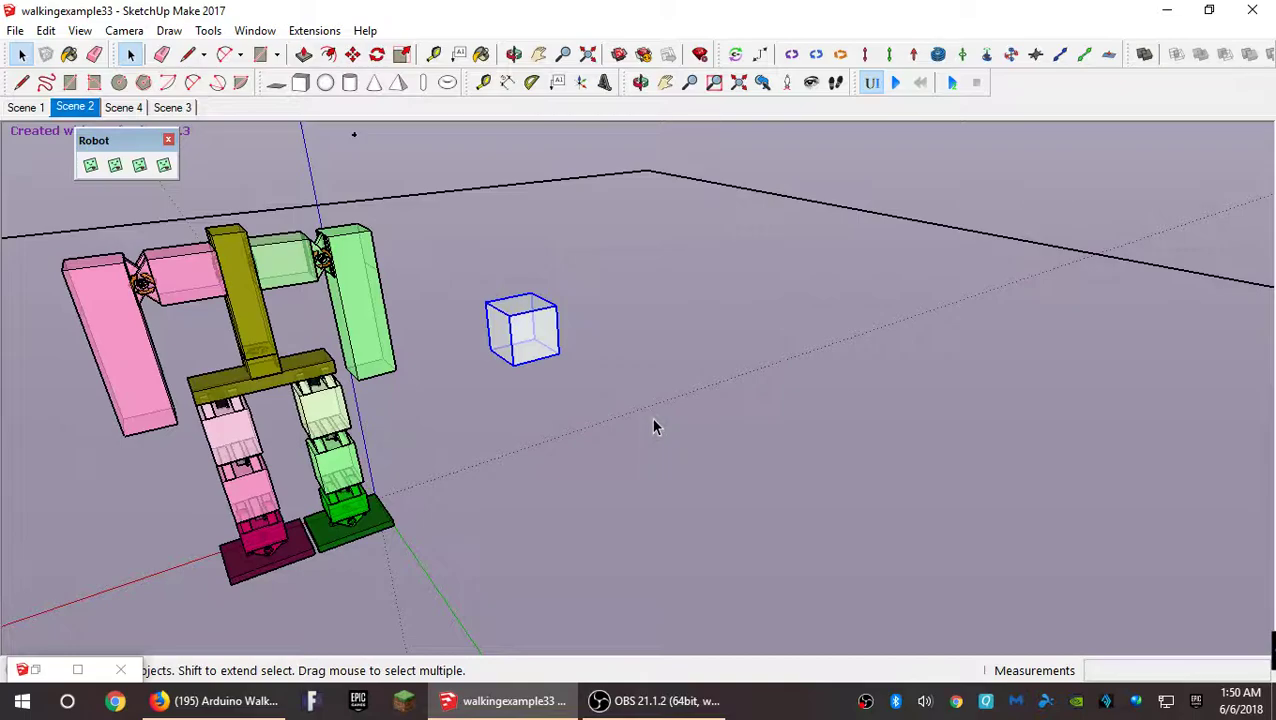
Start the simulation and apply the third preset pose, which topples the robot.
left_click(898, 84)
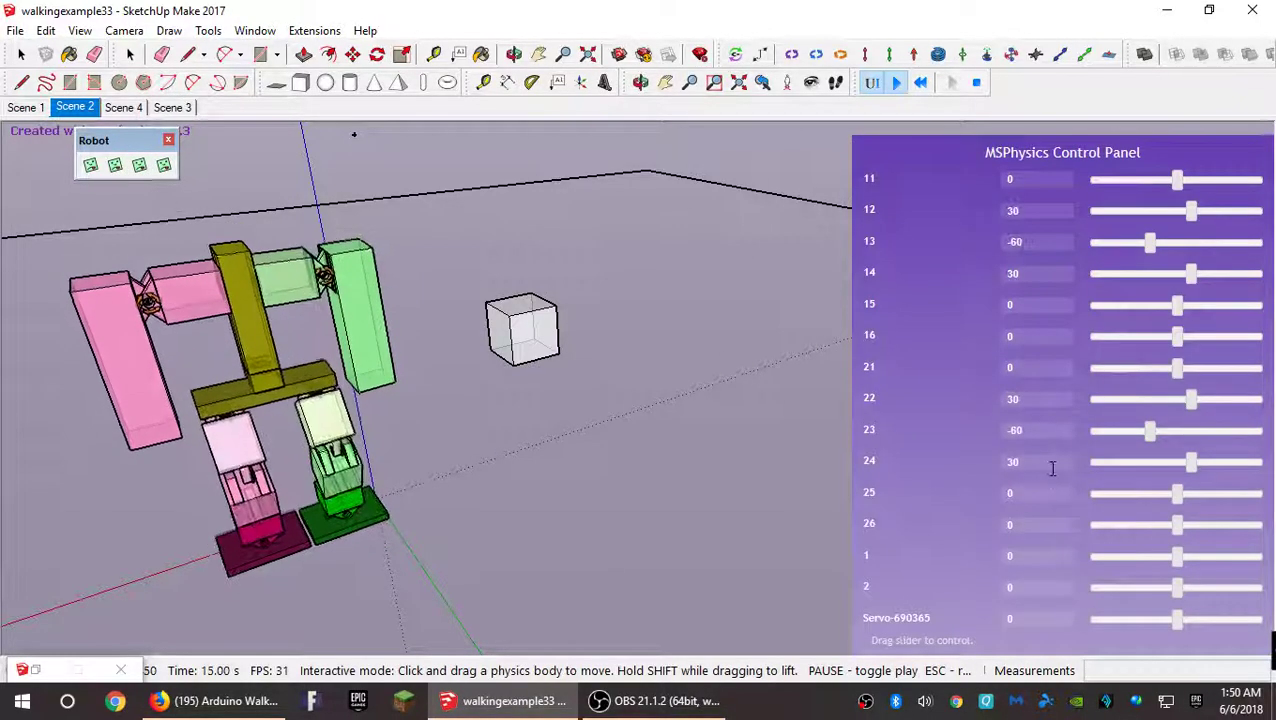
left_click(141, 166)
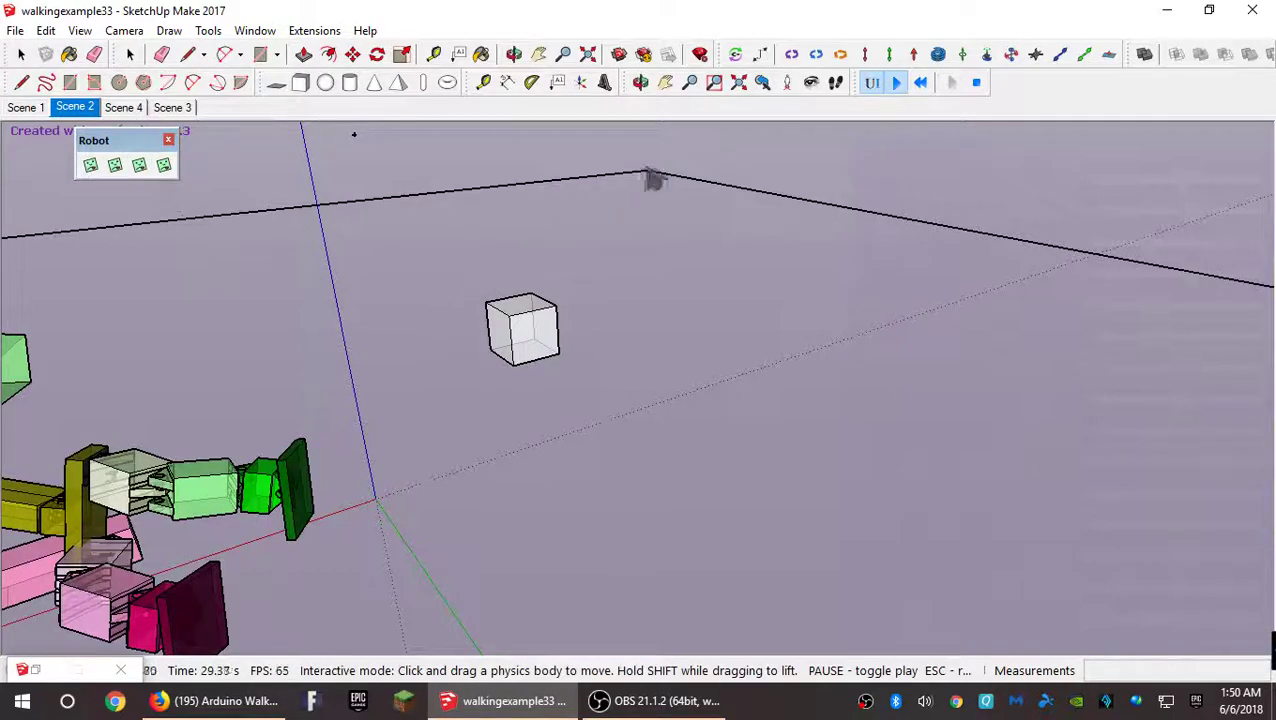
Reset and rerun the simulation with every servo slider at 0, then minimize SketchUp.
left_click(917, 84)
middle_click_drag(774, 240, 634, 366)
scroll(510, 296, "down", 2)
scroll(510, 296, "up", 2)
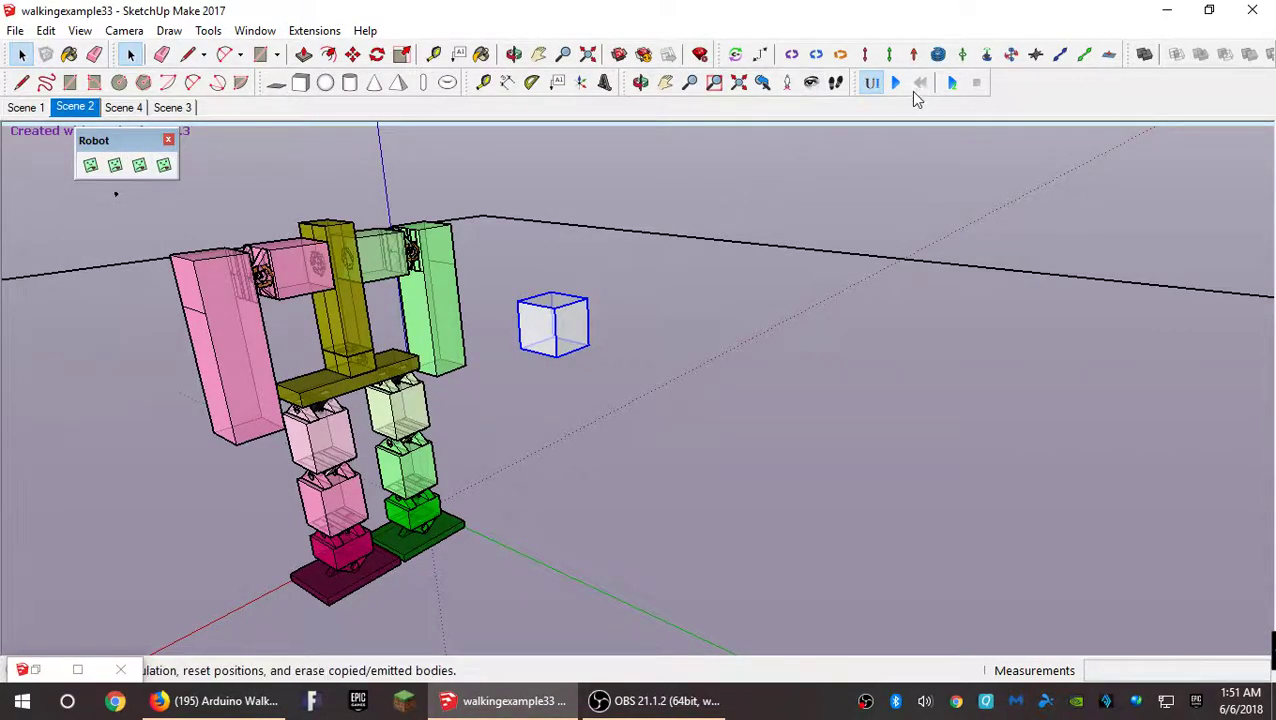
left_click(886, 82)
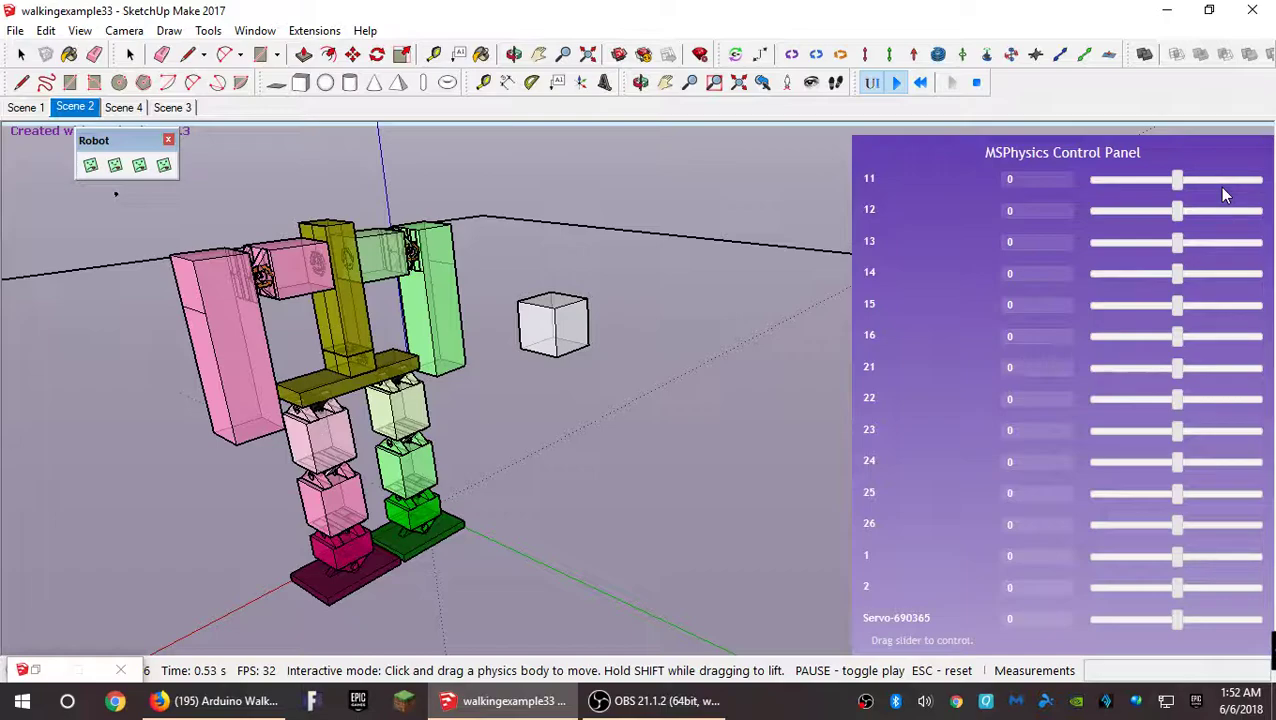
left_click(508, 704)
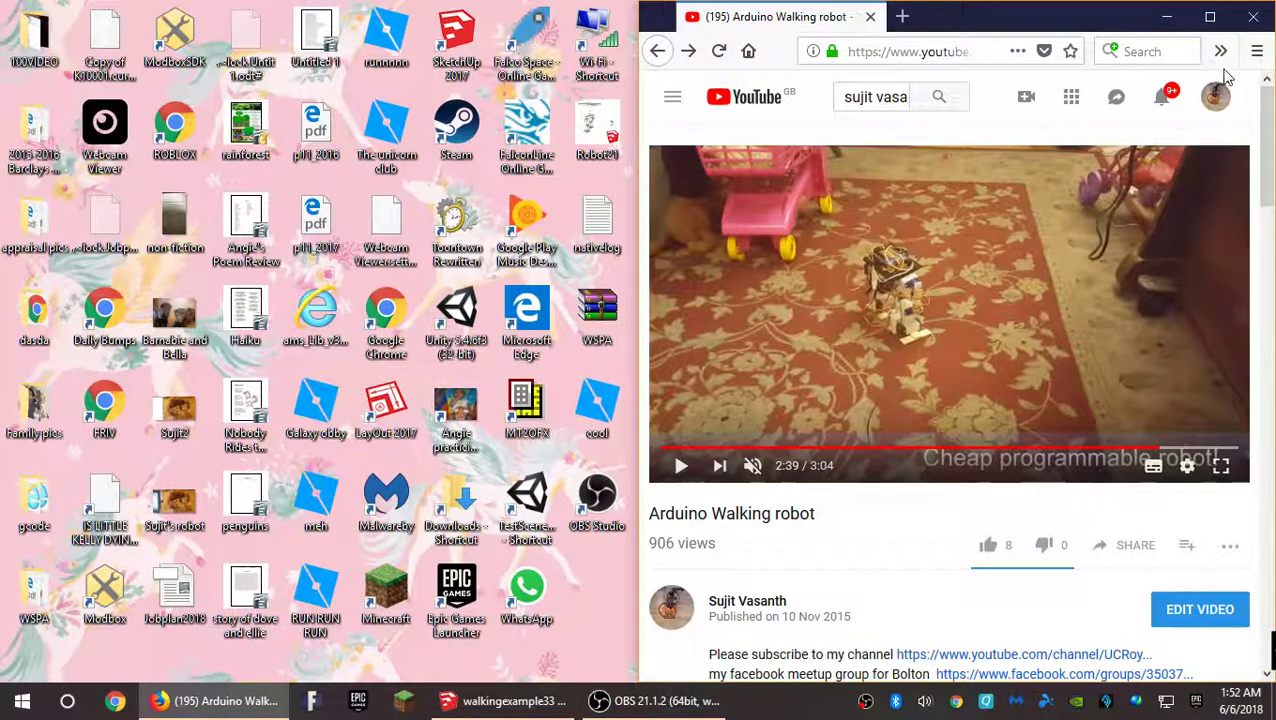
Show Firefox's History sidebar via Library > History, then launch Google Chrome.
left_click(1257, 51)
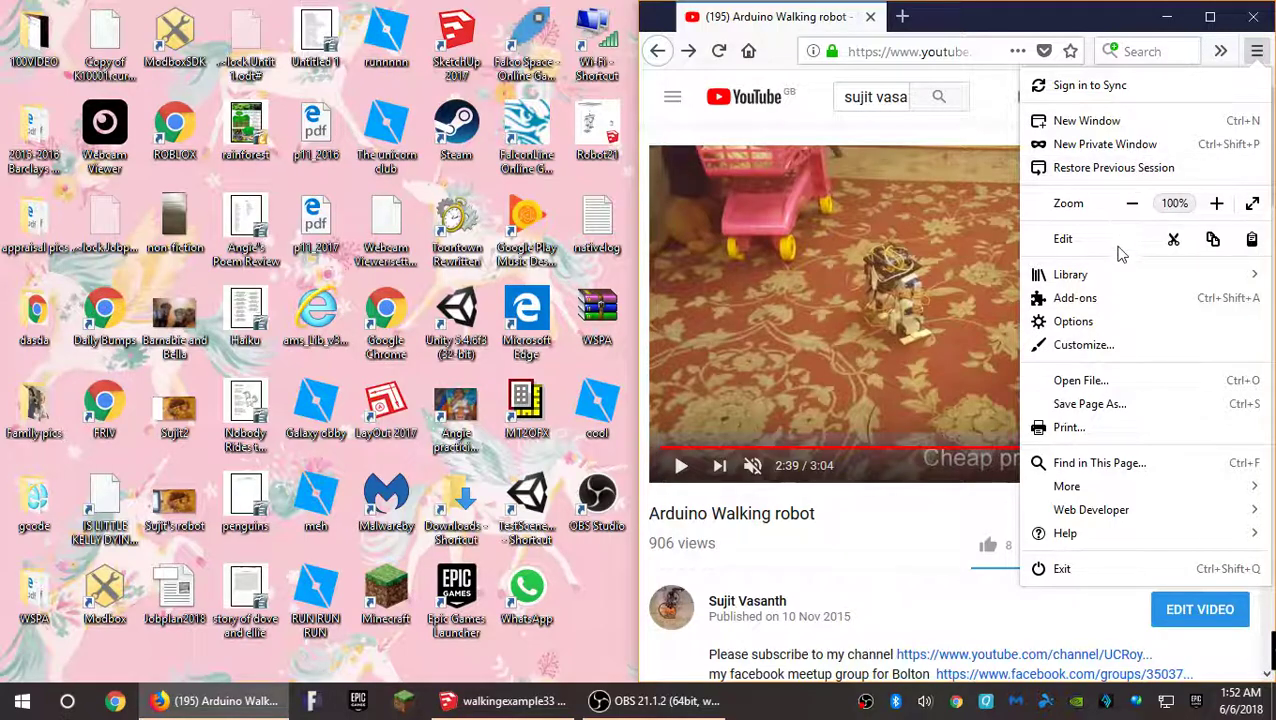
left_click(1121, 282)
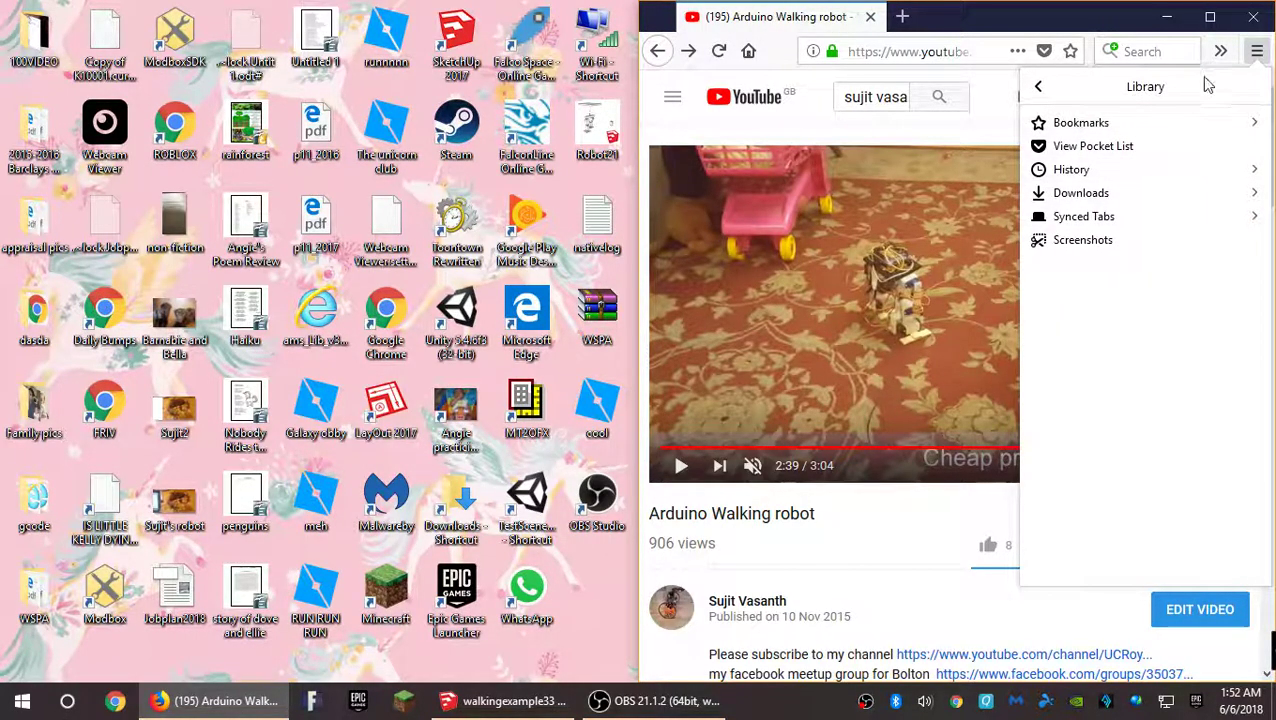
left_click(1120, 172)
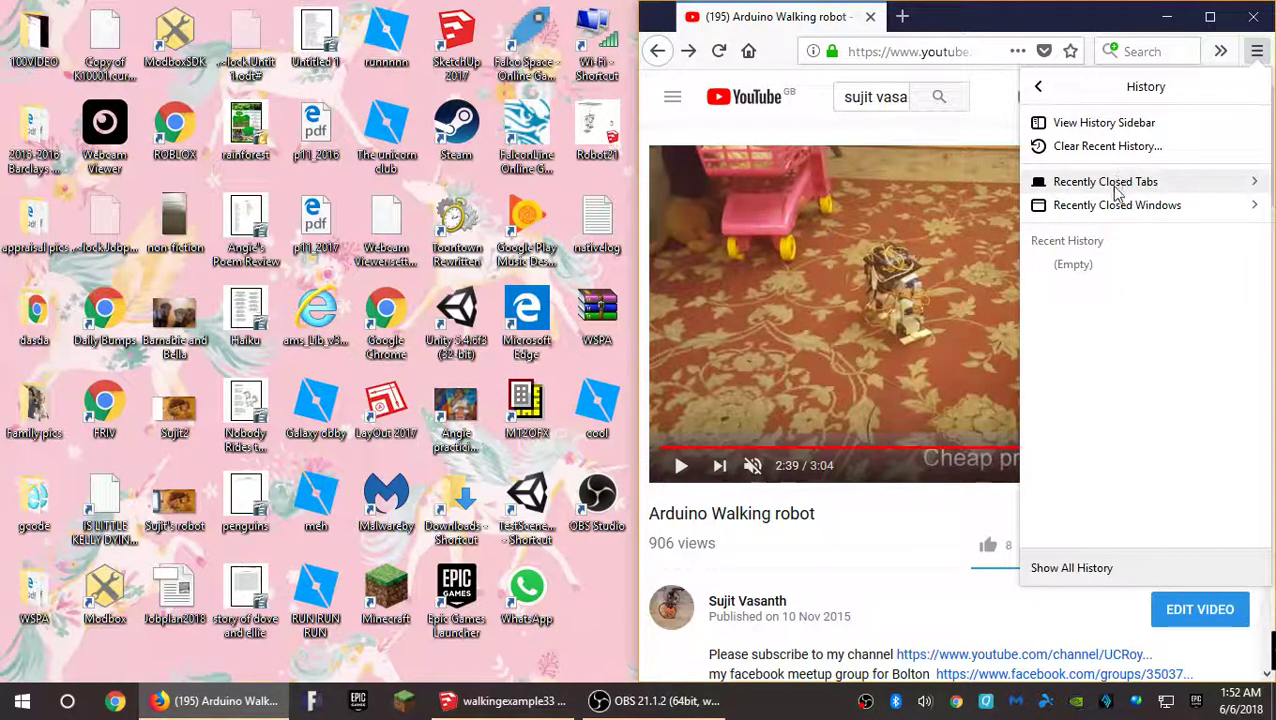
left_click(1118, 185)
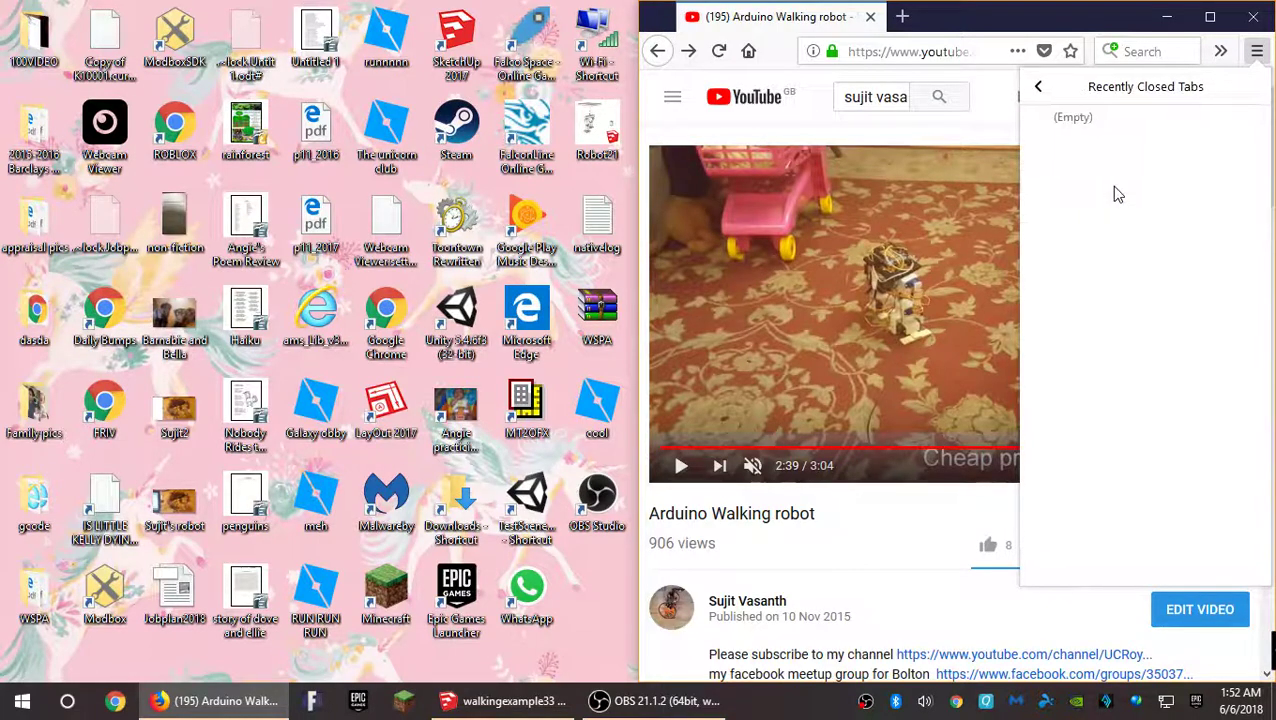
left_click(1040, 87)
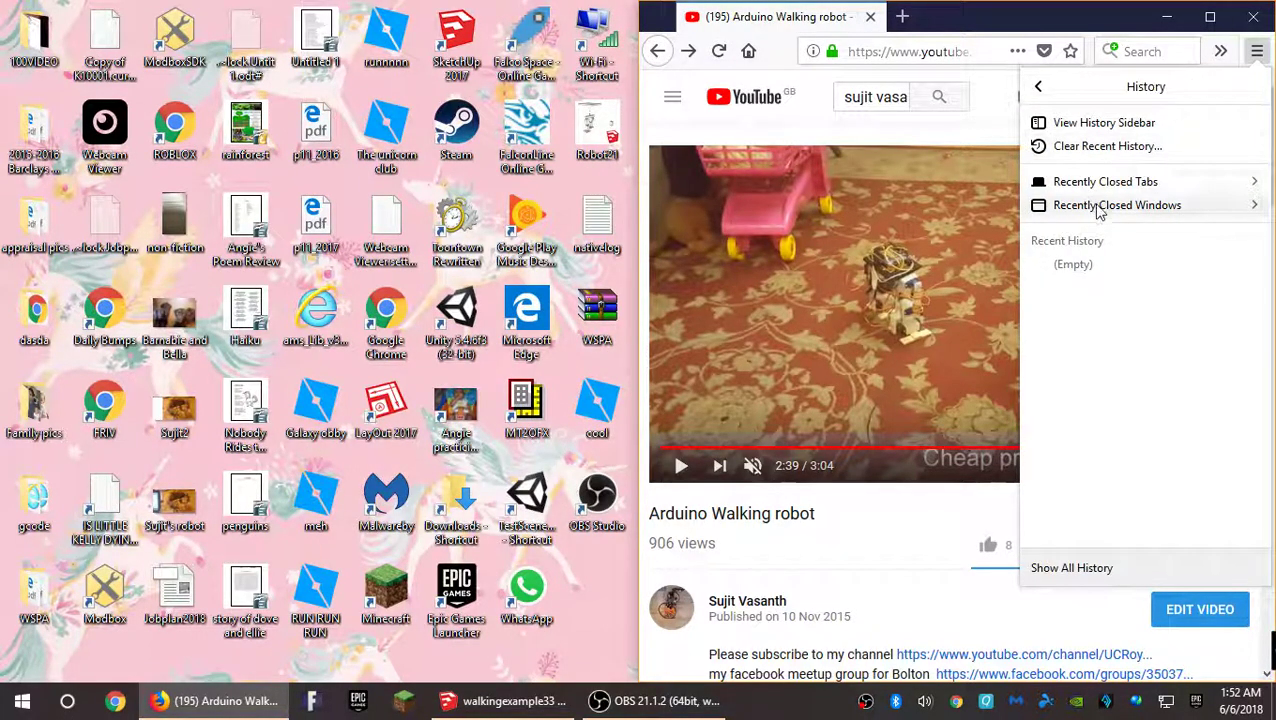
left_click(1090, 123)
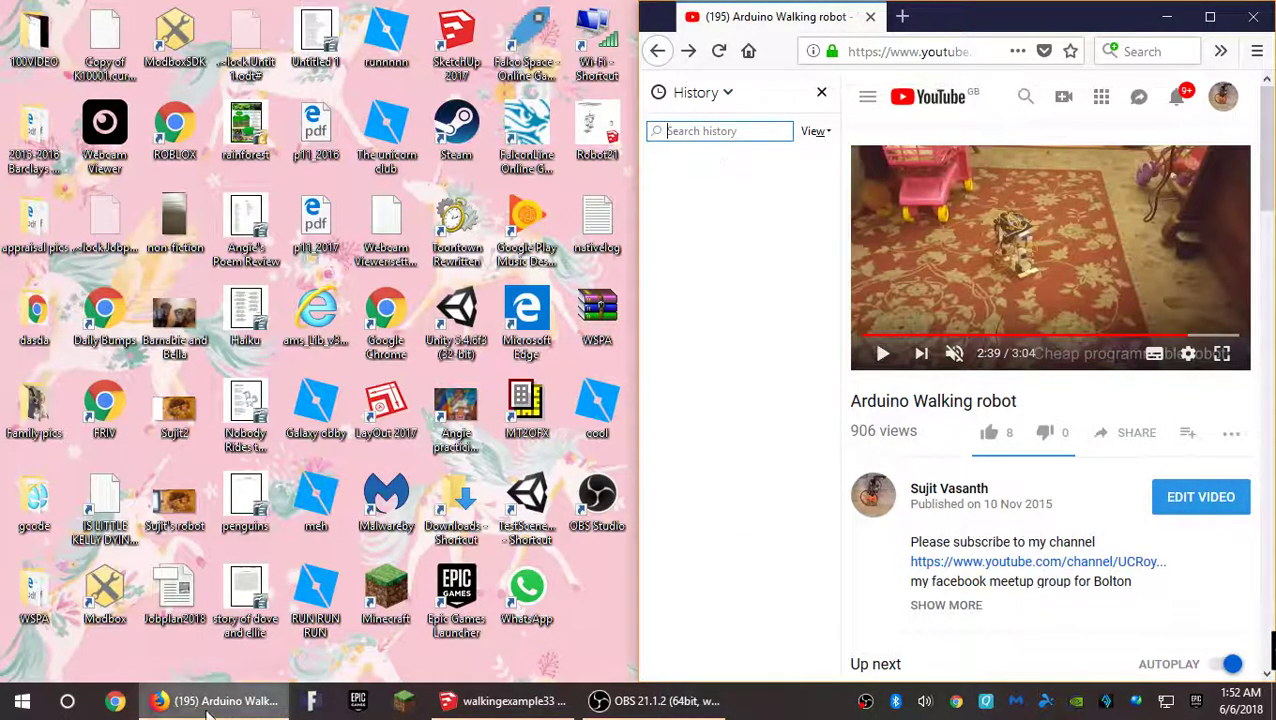
left_click(115, 701)
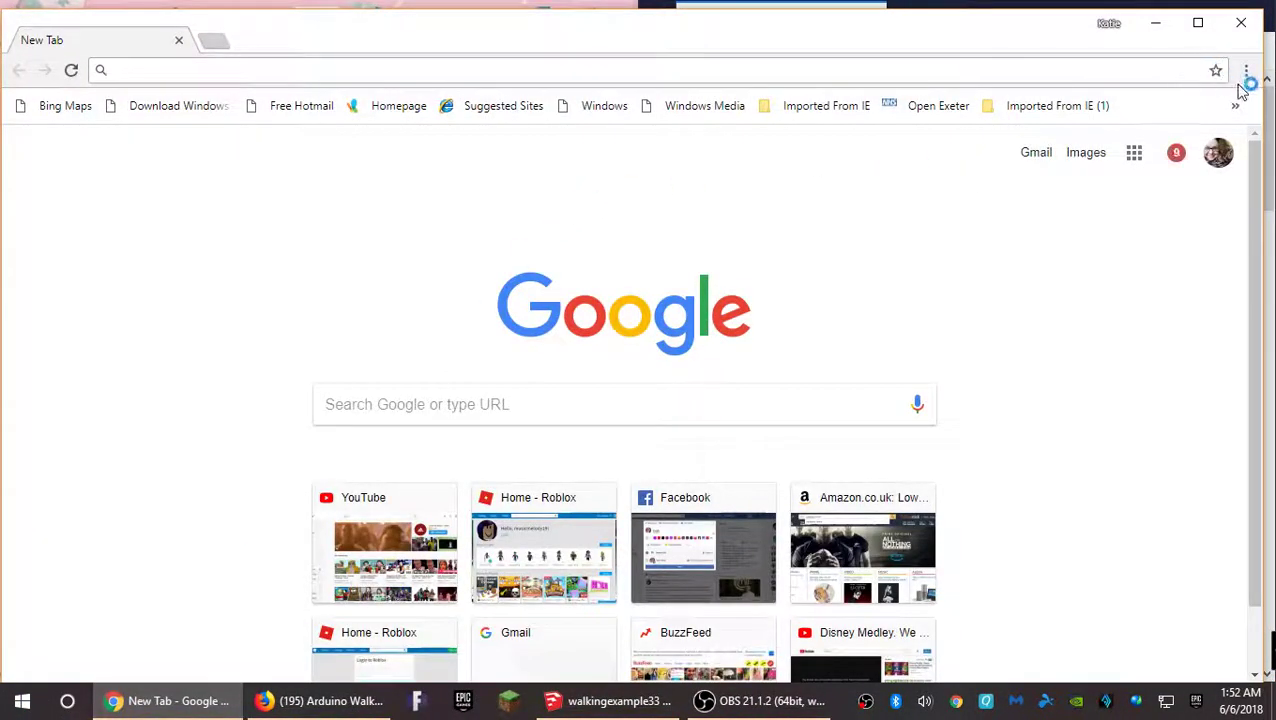
Open the sketchUcation MSPhysics 1.0.3 thread from Chrome's full History page.
left_click(1246, 72)
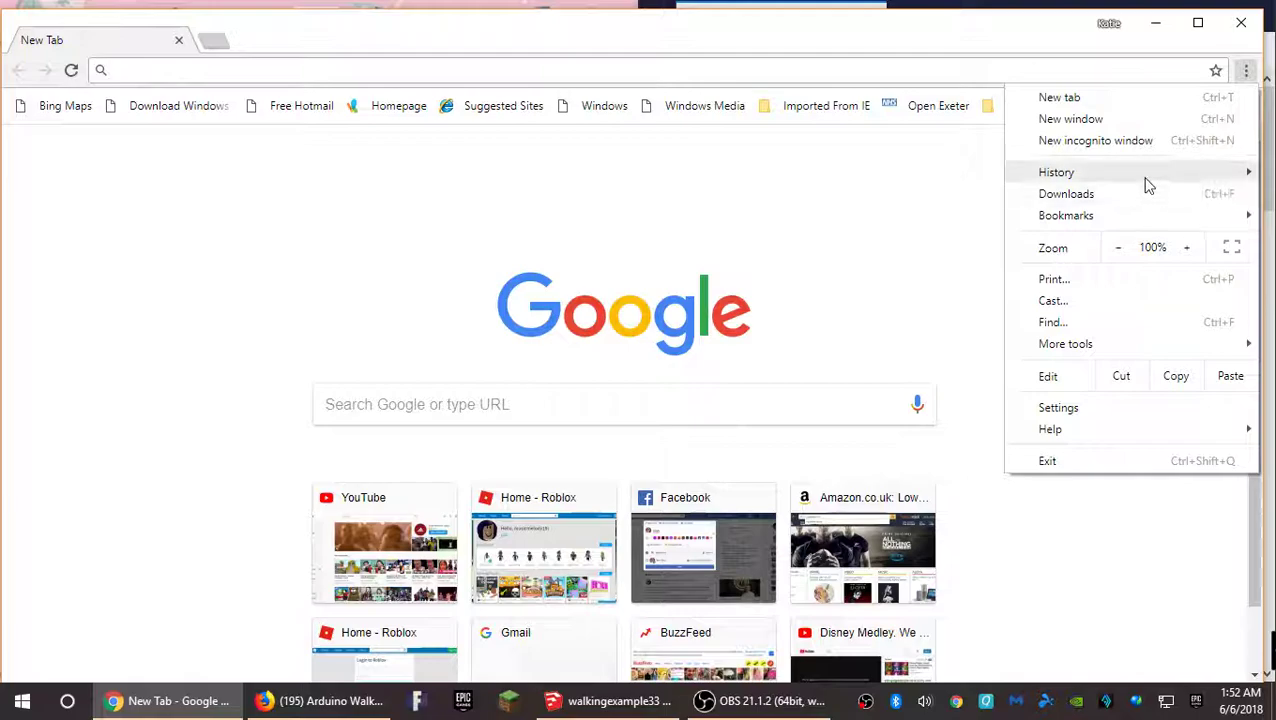
mouse_move(1142, 182)
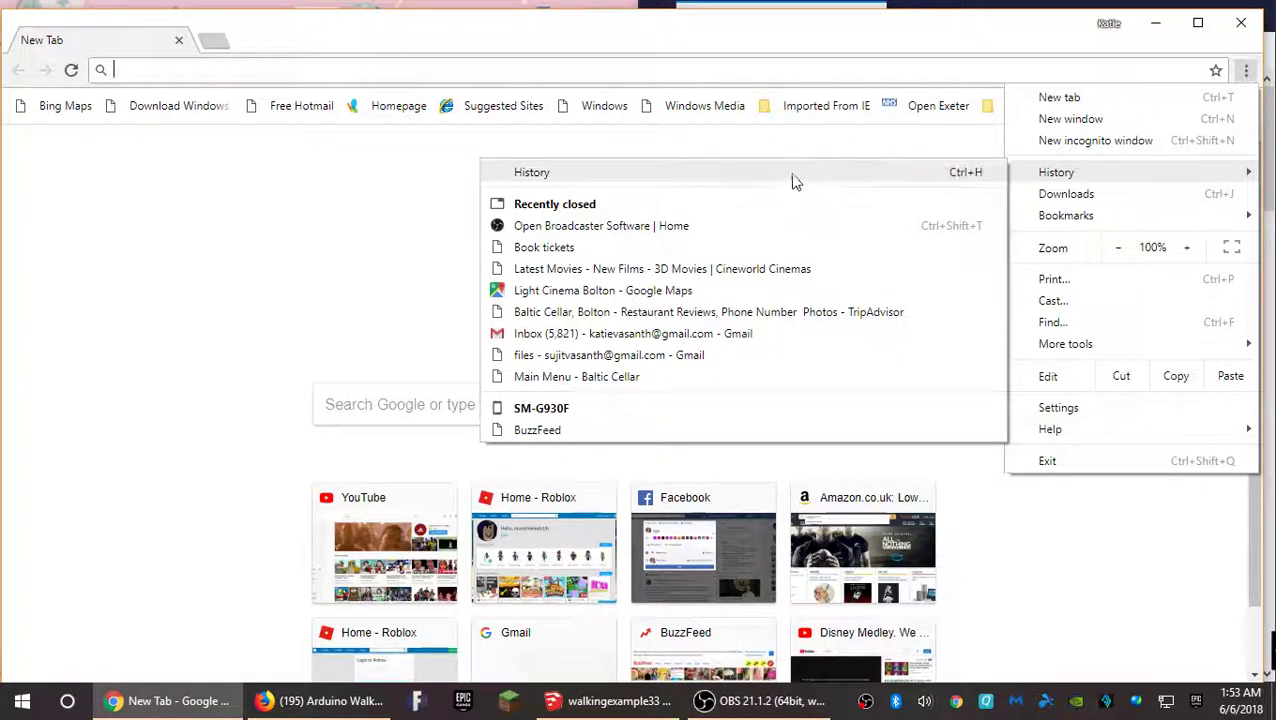
left_click(795, 178)
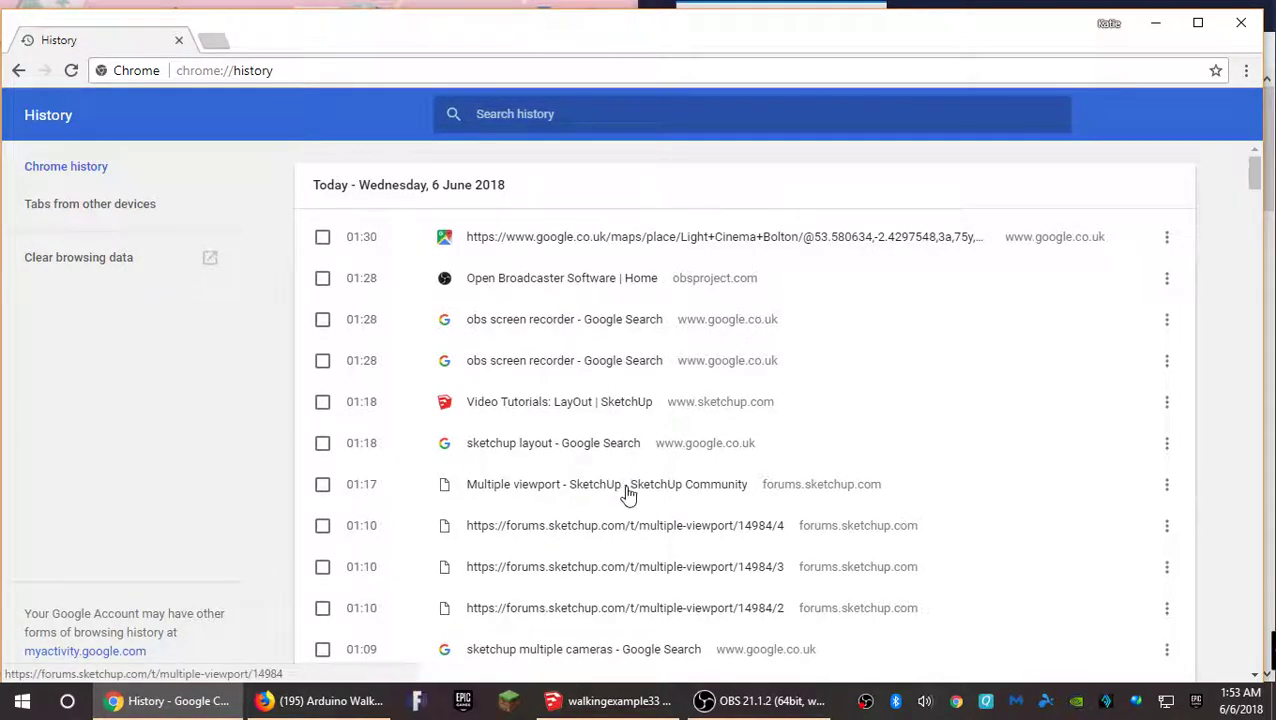
scroll(624, 490, "down", 3)
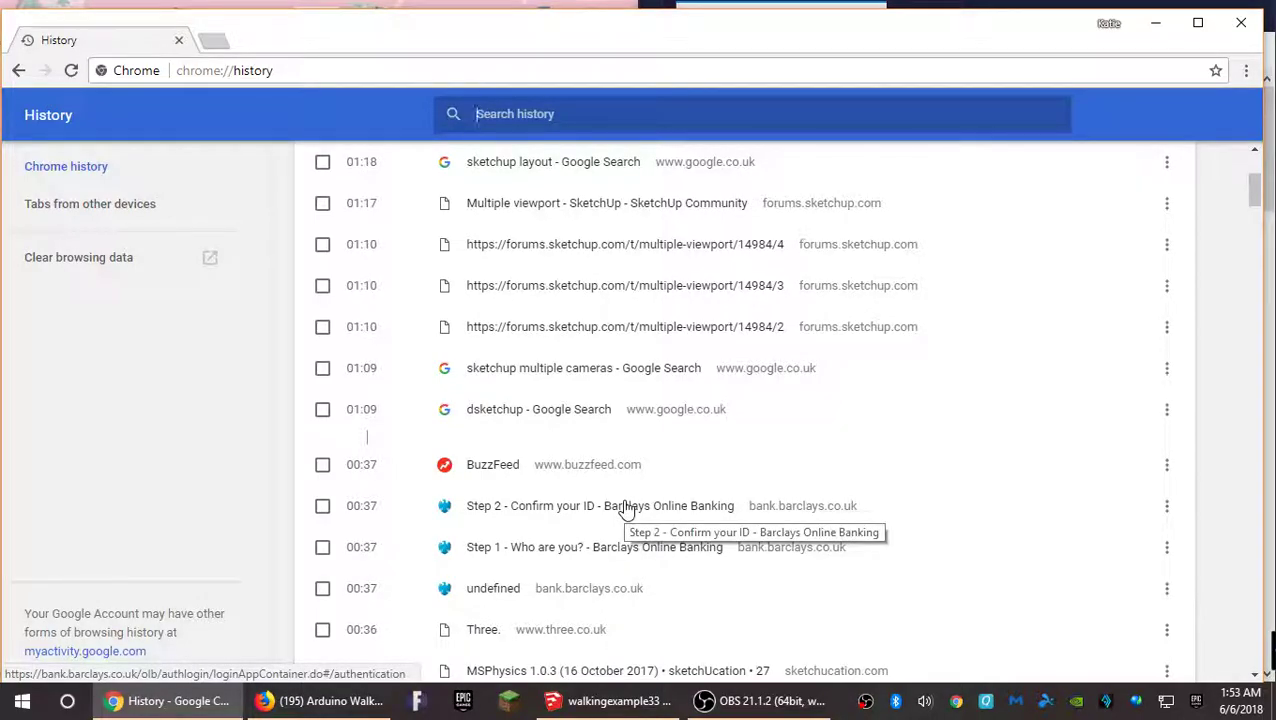
scroll(626, 512, "down", 1)
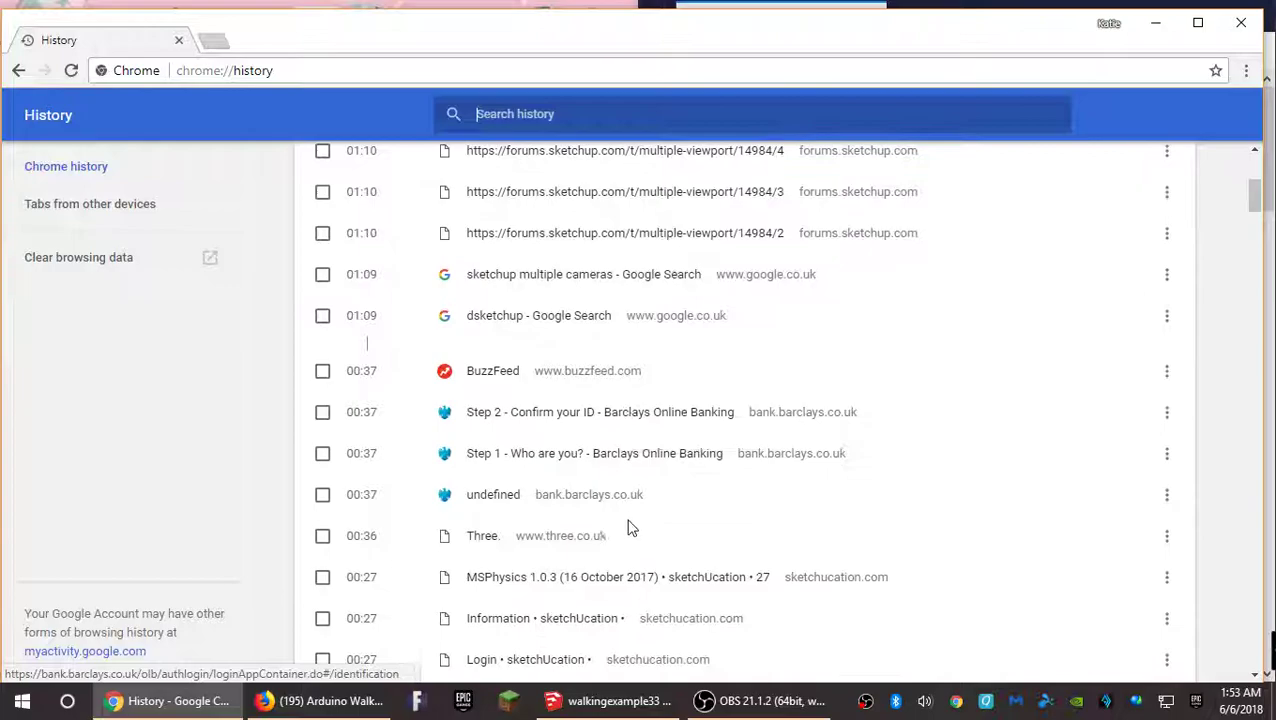
left_click(655, 577)
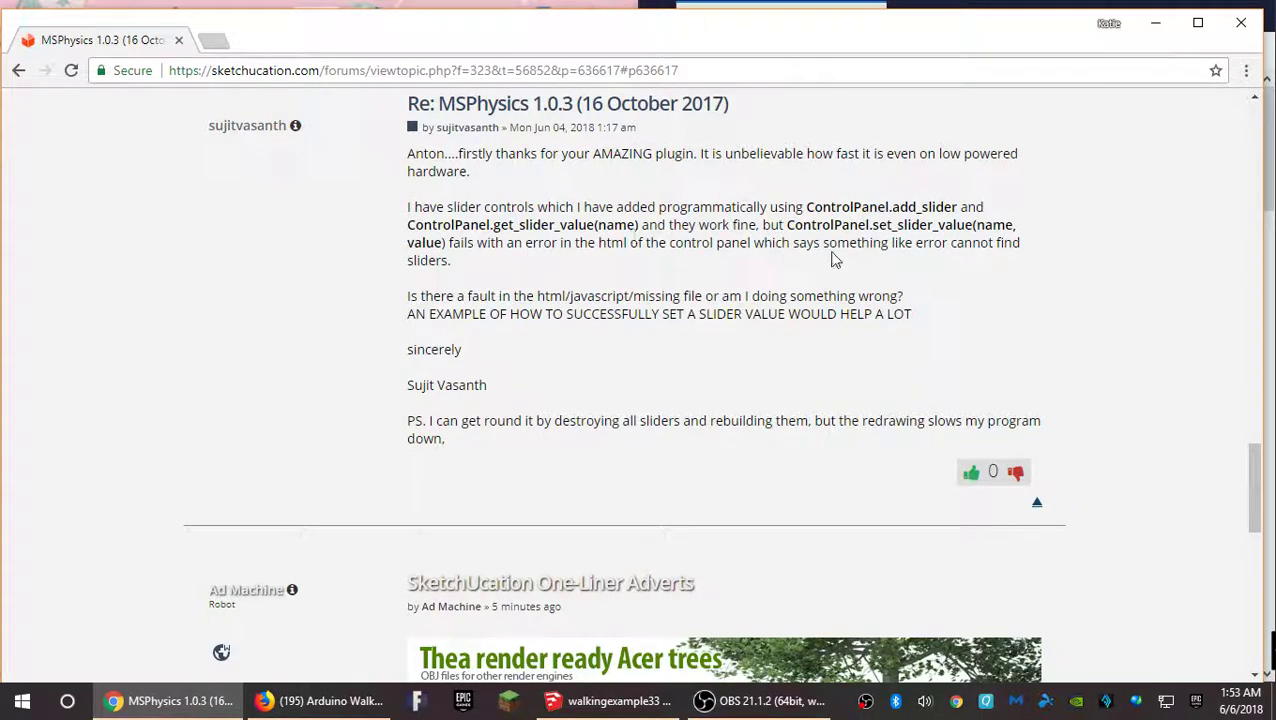
Highlight 'ControlPanel.set_slider_value(name, value)' in the forum reply.
left_click_drag(788, 225, 443, 243)
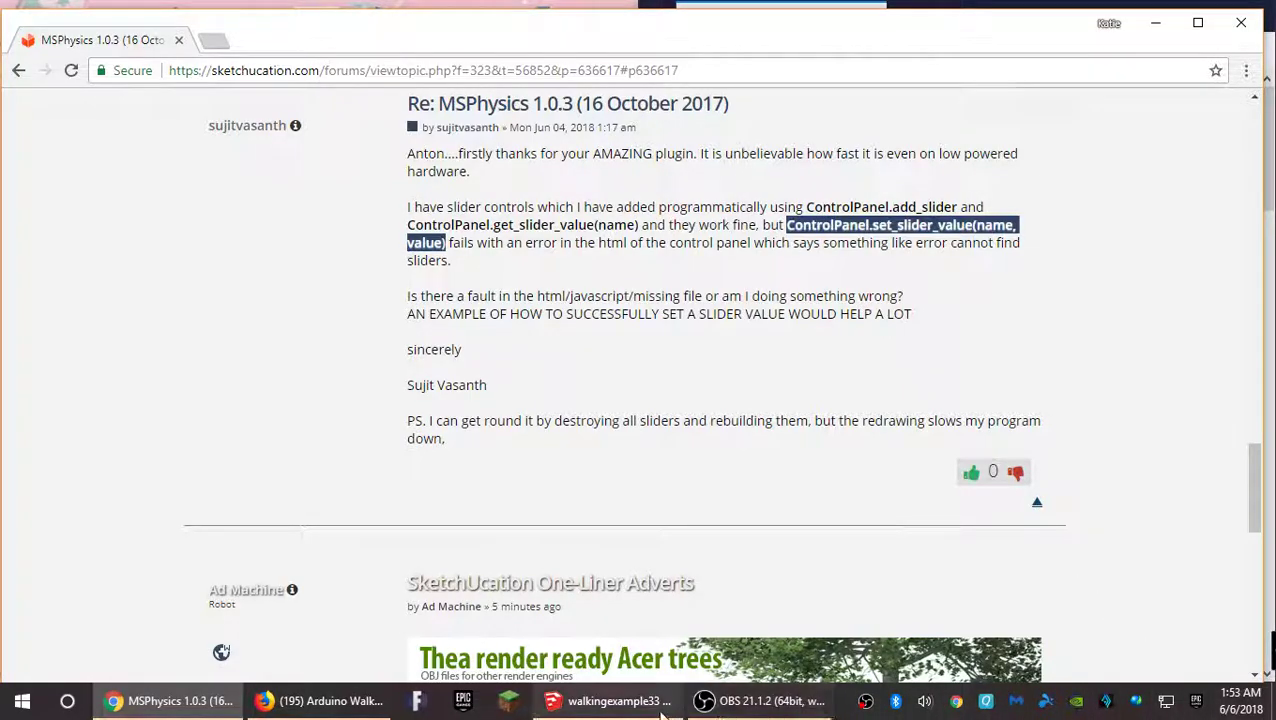
Return to SketchUp, move the MSPhysics dialogs off the robot and orbit around it.
left_click(615, 701)
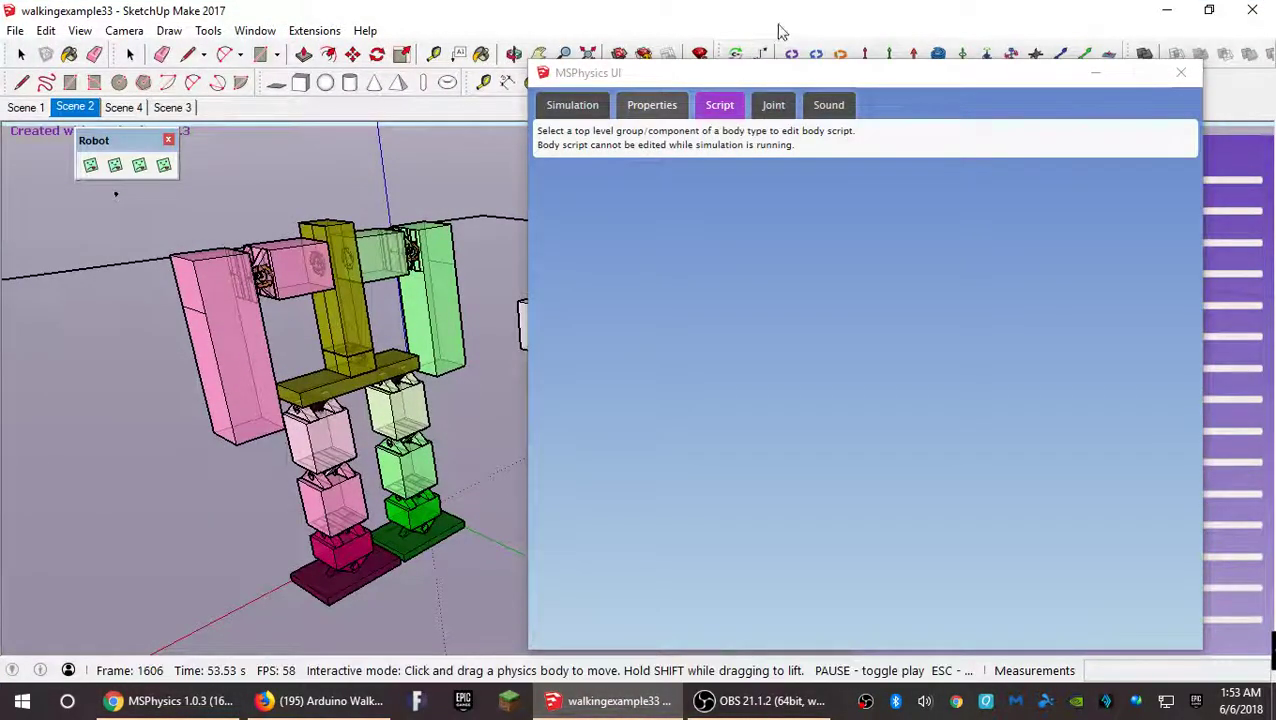
left_click_drag(813, 86, 1076, 511)
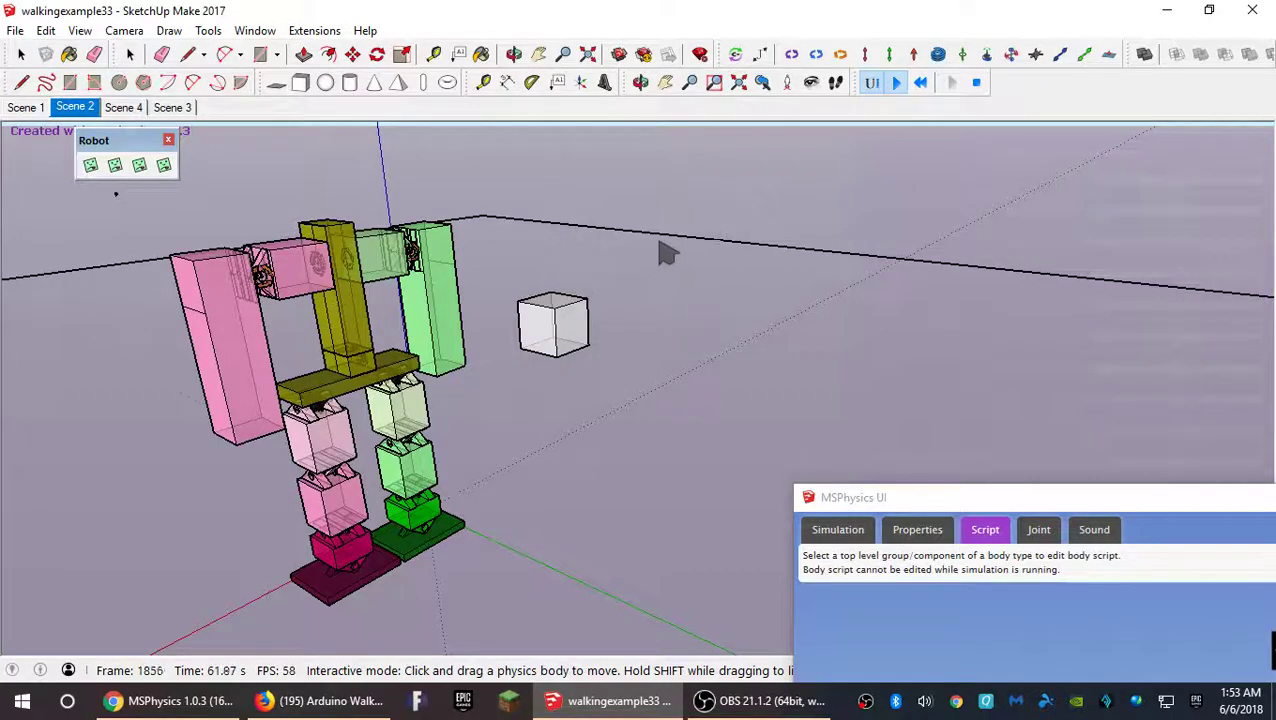
mouse_move(664, 251)
middle_mouse_down()
mouse_move(650, 235)
mouse_move(179, 313)
mouse_move(265, 234)
mouse_move(553, 197)
mouse_move(591, 254)
mouse_move(760, 216)
mouse_move(695, 219)
mouse_move(684, 239)
middle_mouse_up()
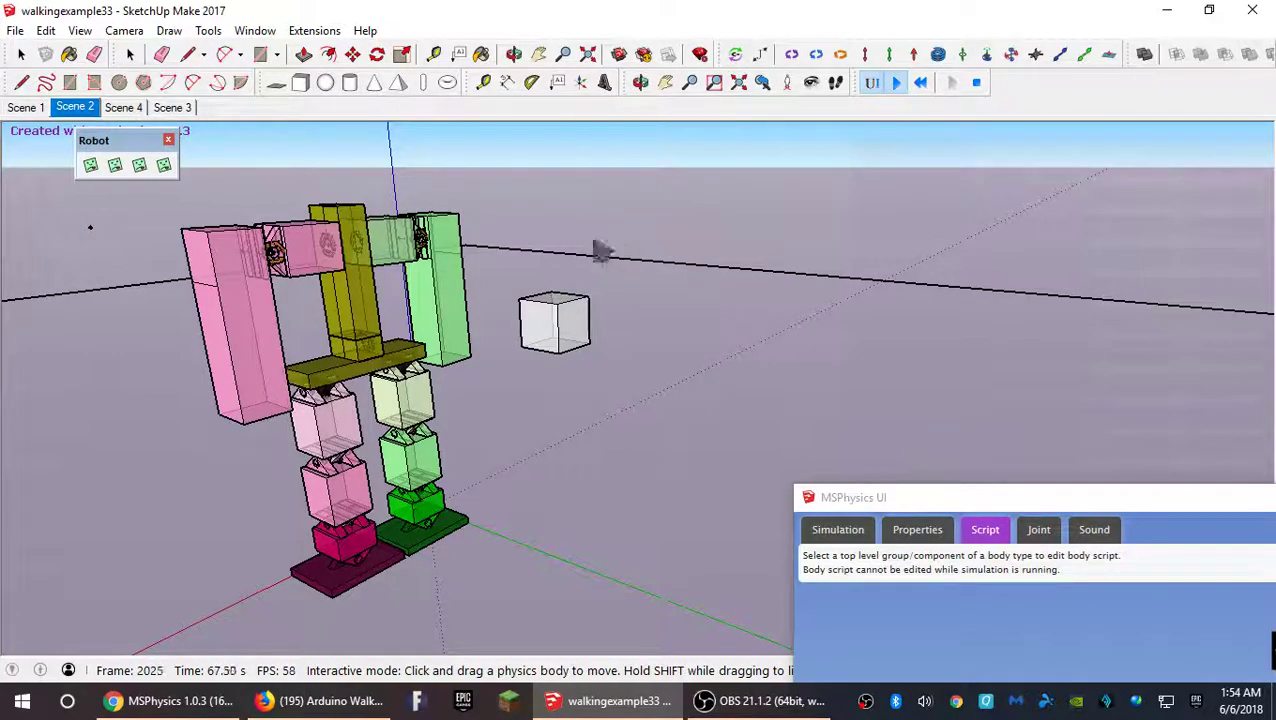
middle_click_drag(655, 340, 556, 377)
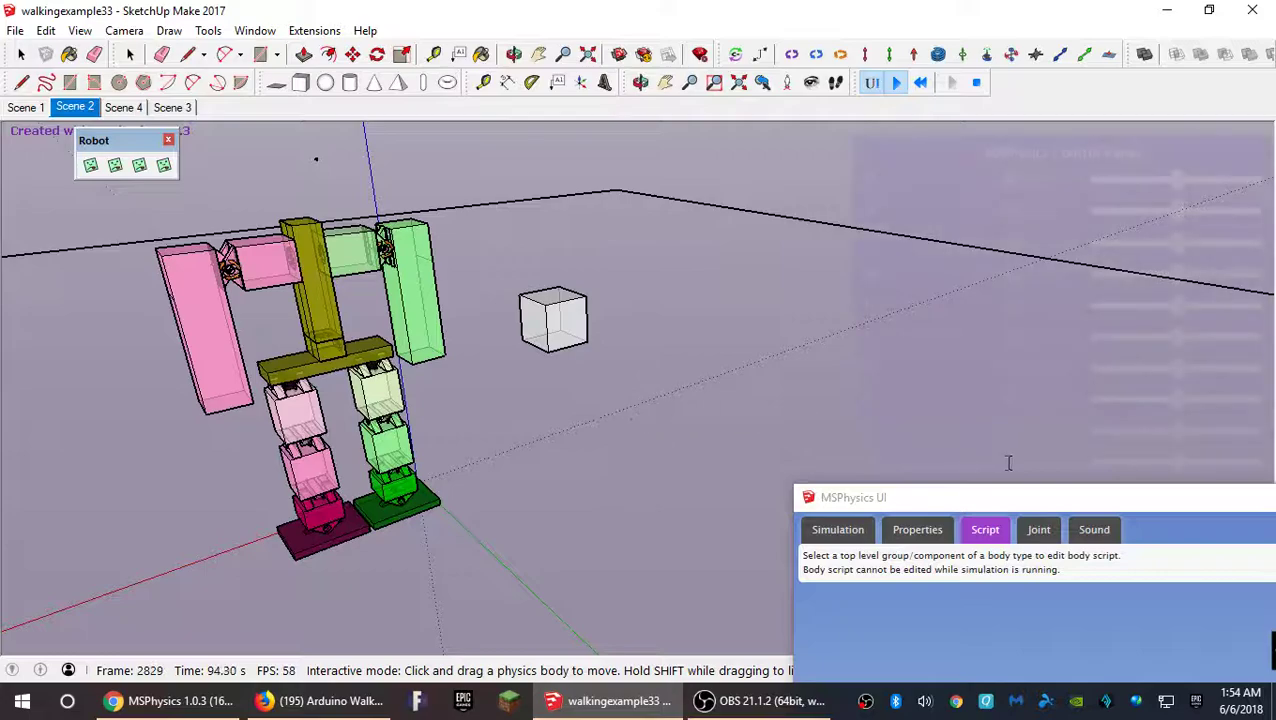
left_click_drag(1037, 498, 910, 447)
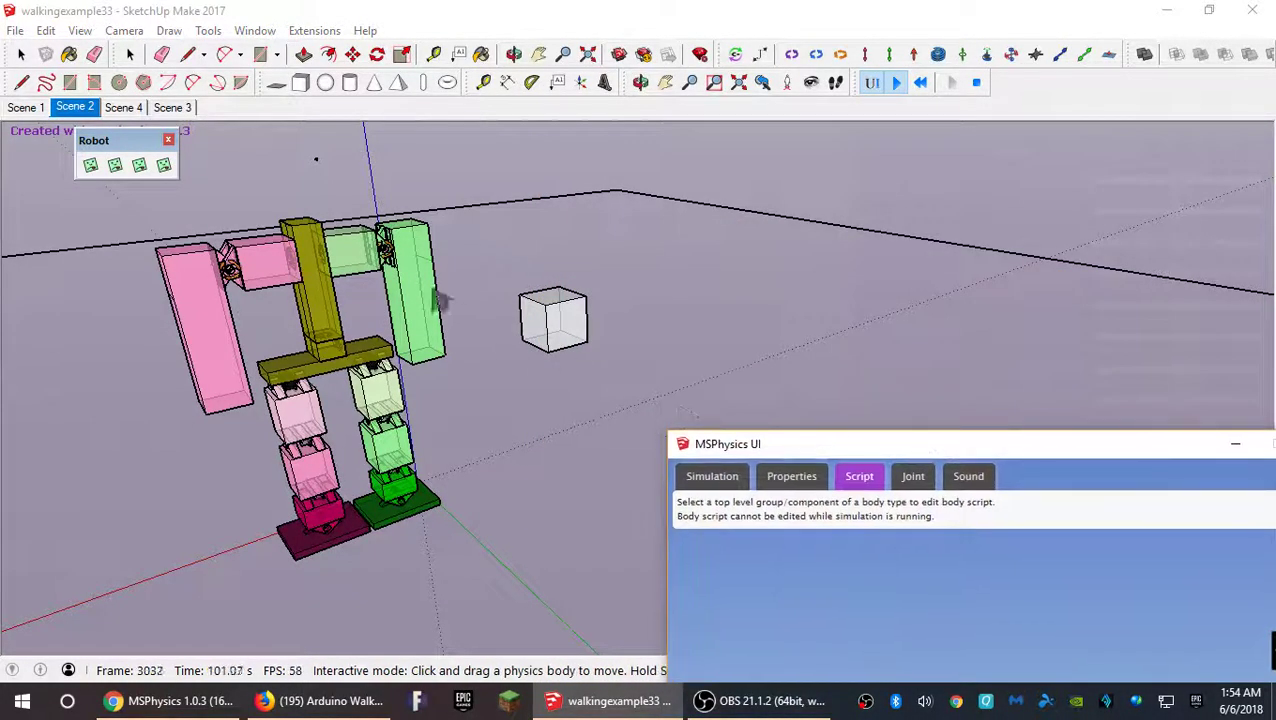
left_click(897, 84)
Run the simulation and step the robot into its next servo pose, showing the Control Panel.
left_click(897, 85)
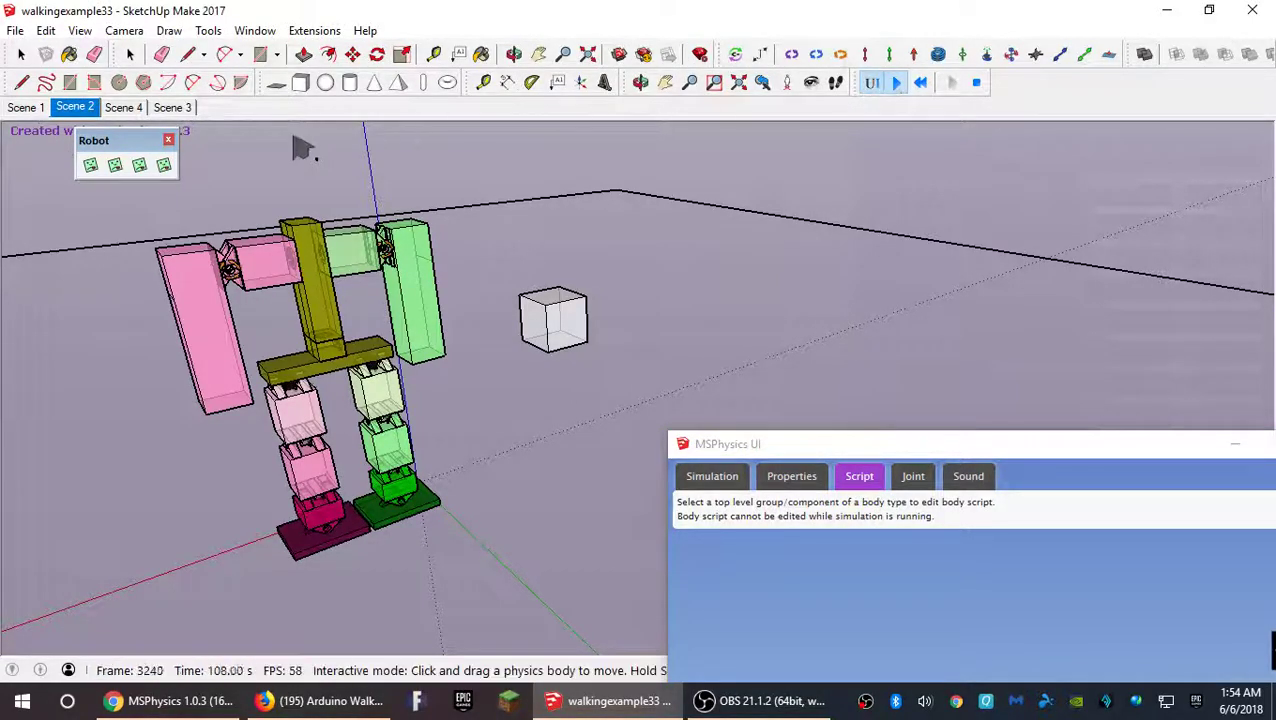
left_click(115, 166)
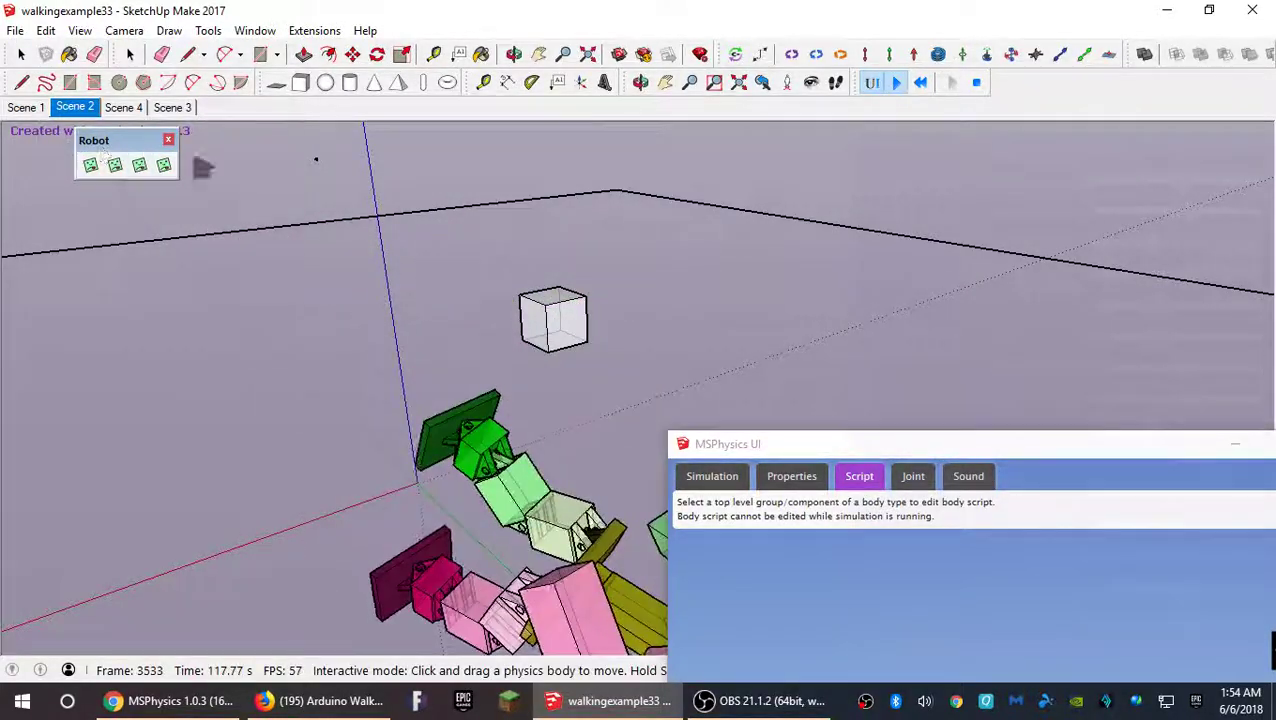
left_click(920, 84)
left_click(899, 84)
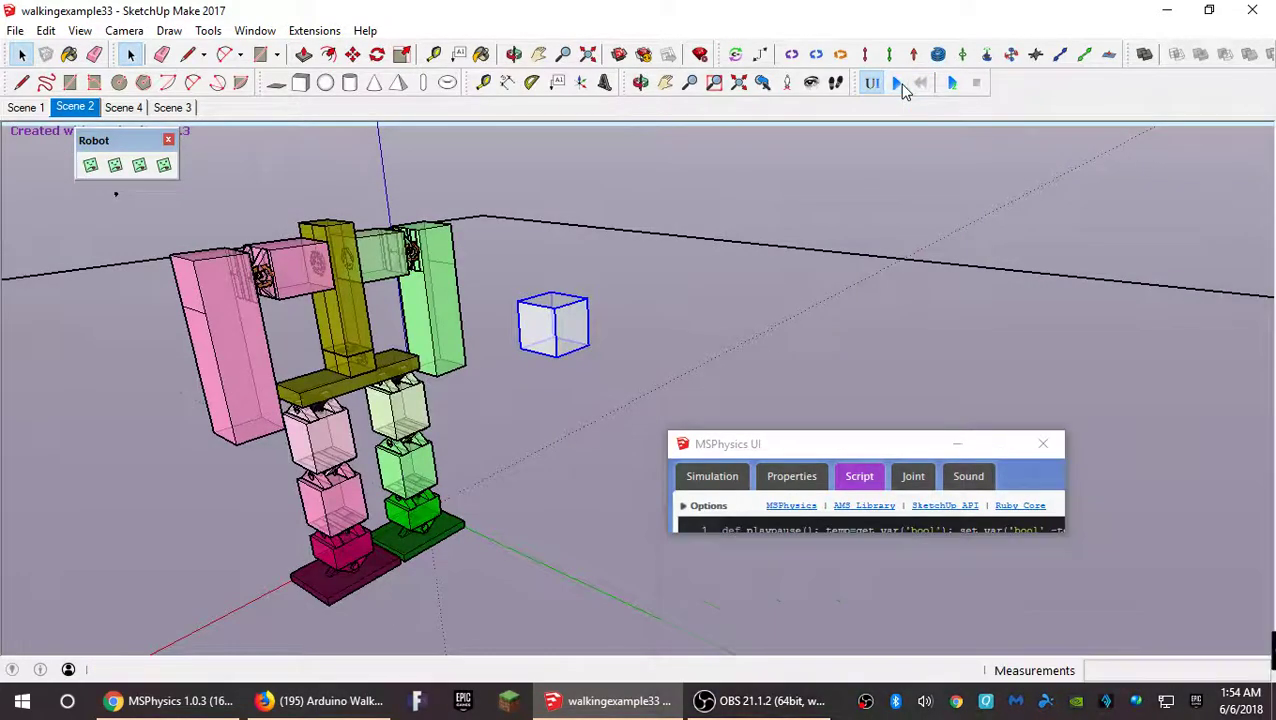
left_click(122, 172)
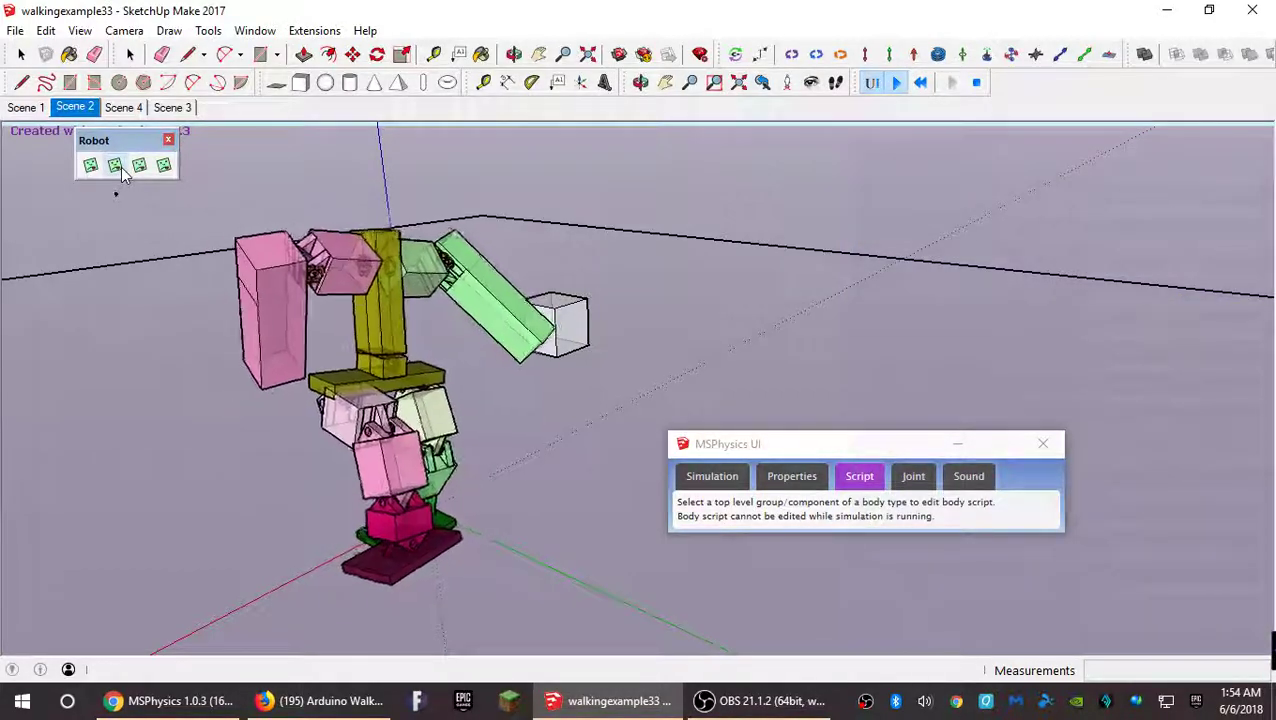
middle_click_drag(721, 265, 977, 226)
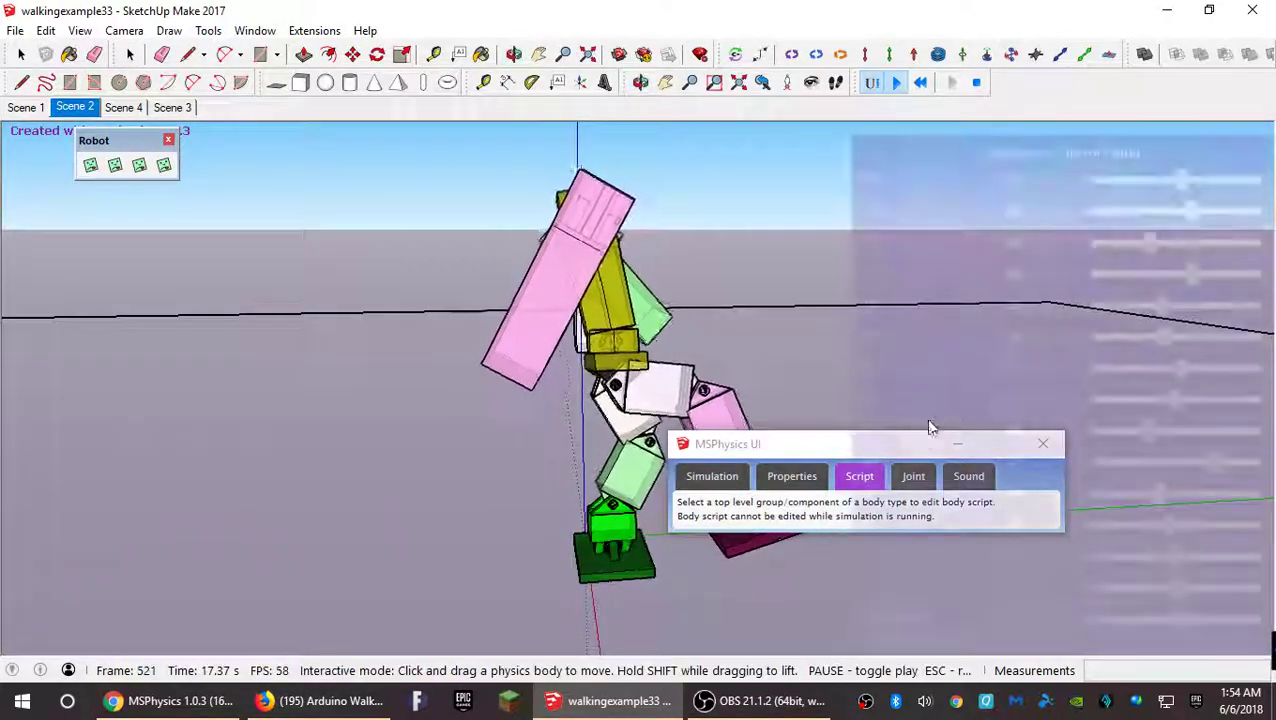
left_click_drag(790, 455, 122, 360)
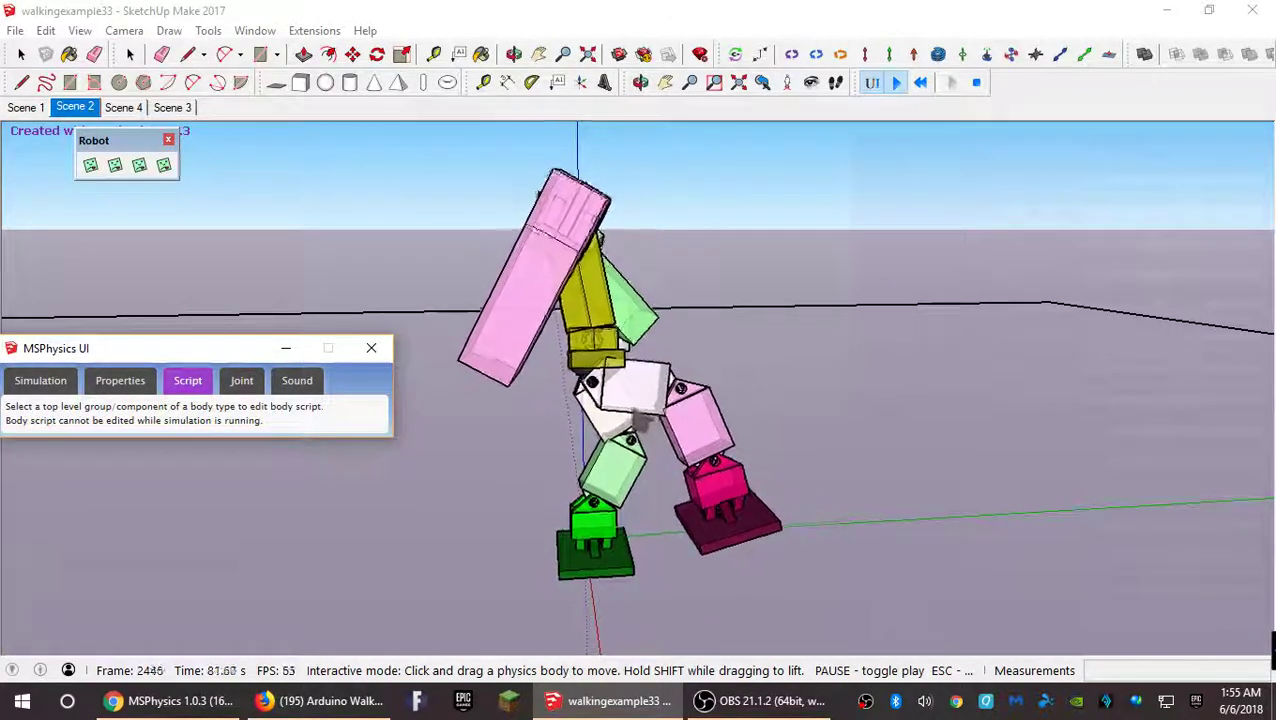
mouse_move(1250, 513)
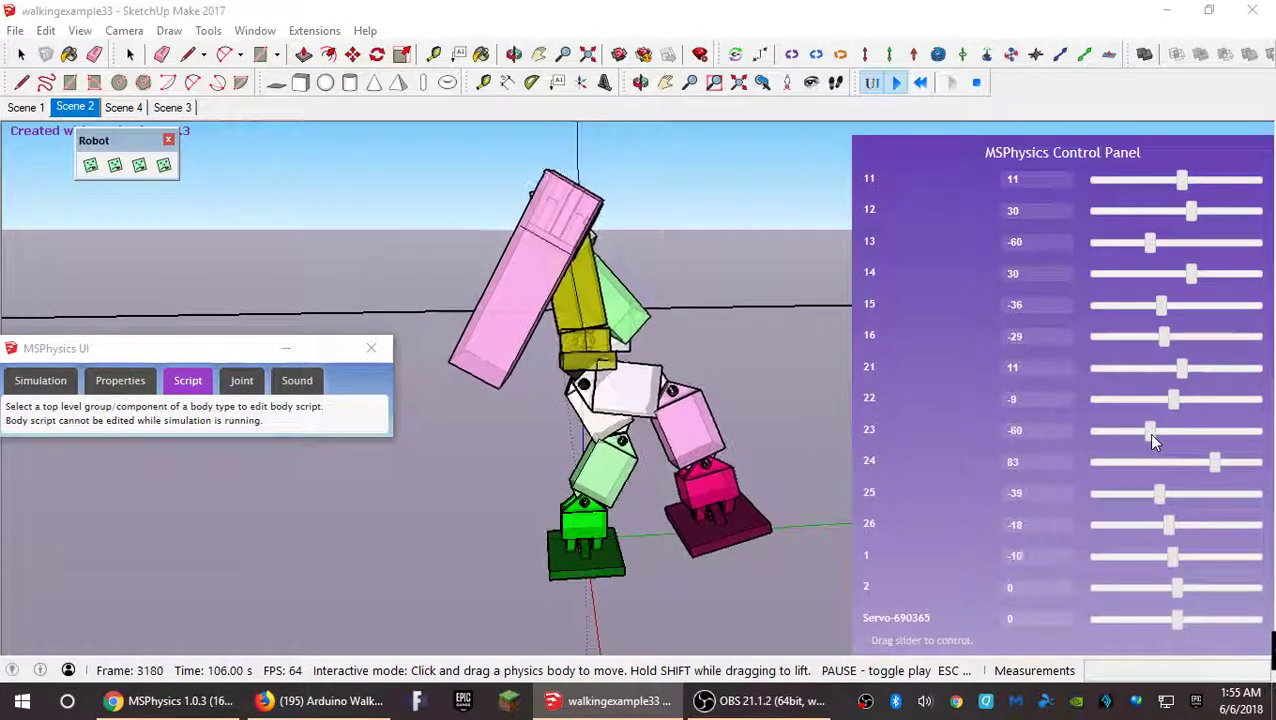
Drag servo 23's slider from -60 to -44, nudge servo 13, and reposition the MSPhysics window.
left_click_drag(1147, 433, 1155, 443)
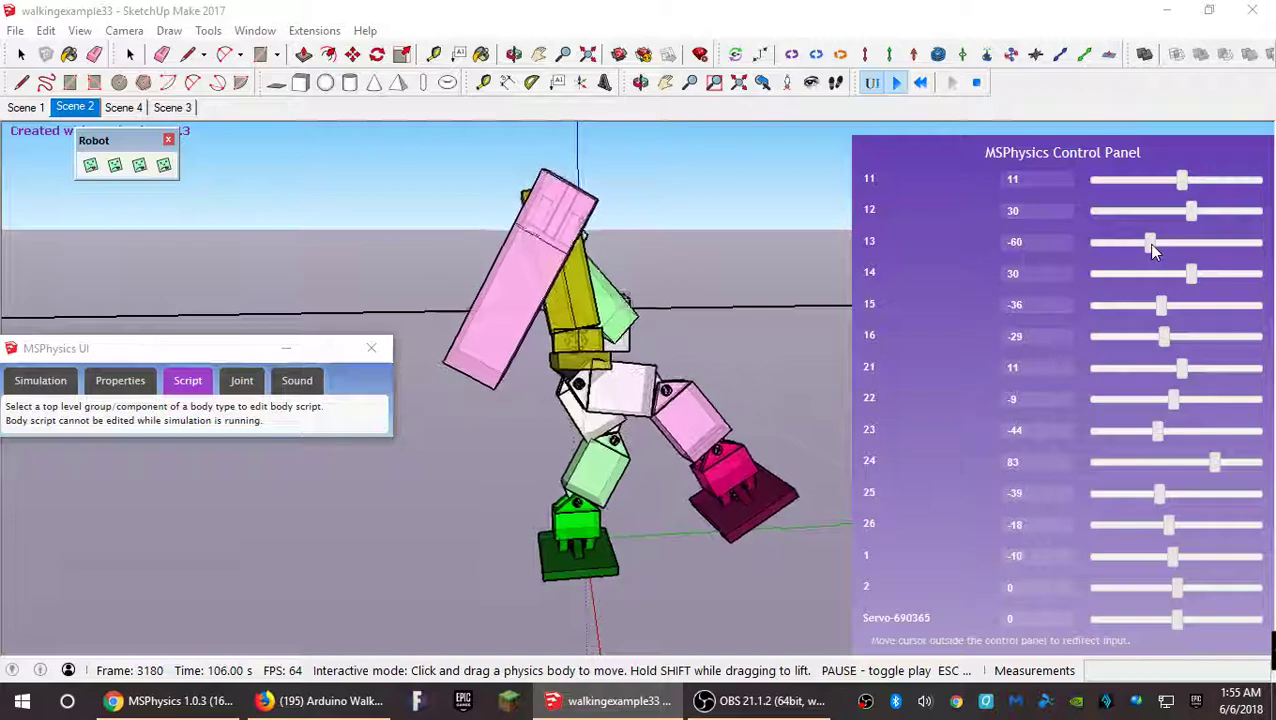
left_click_drag(1152, 250, 1152, 256)
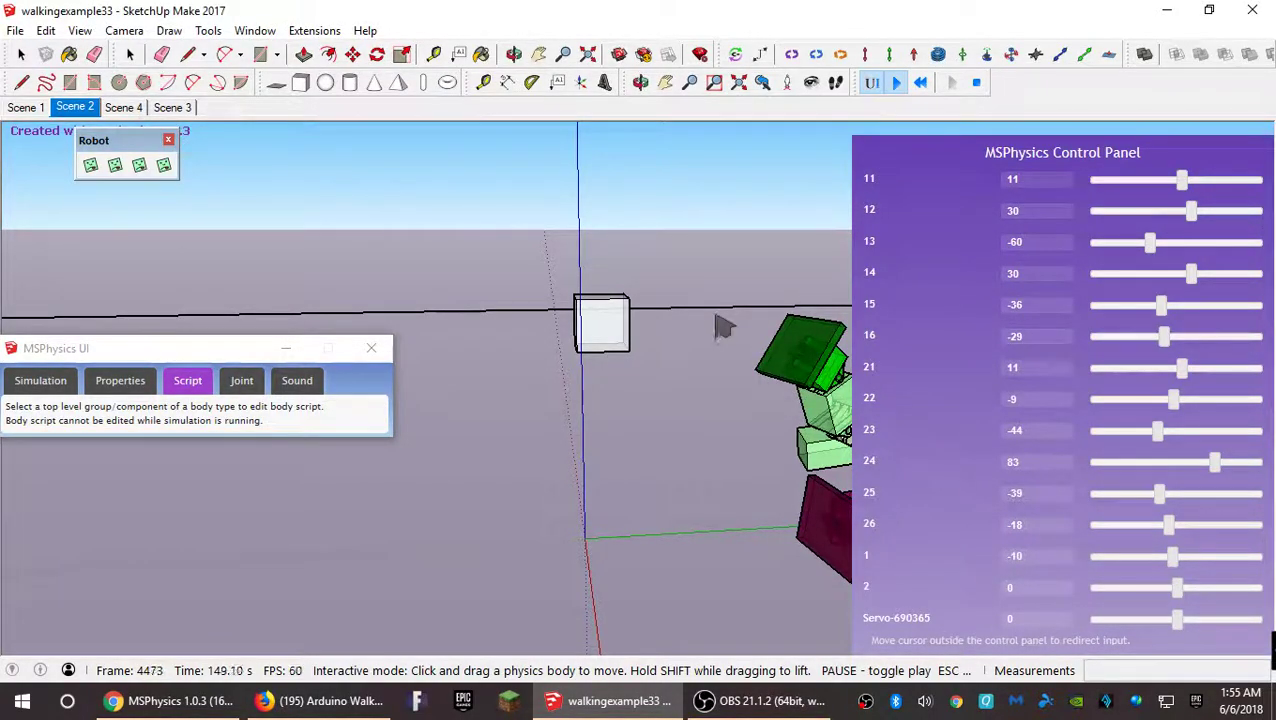
left_click_drag(159, 352, 267, 287)
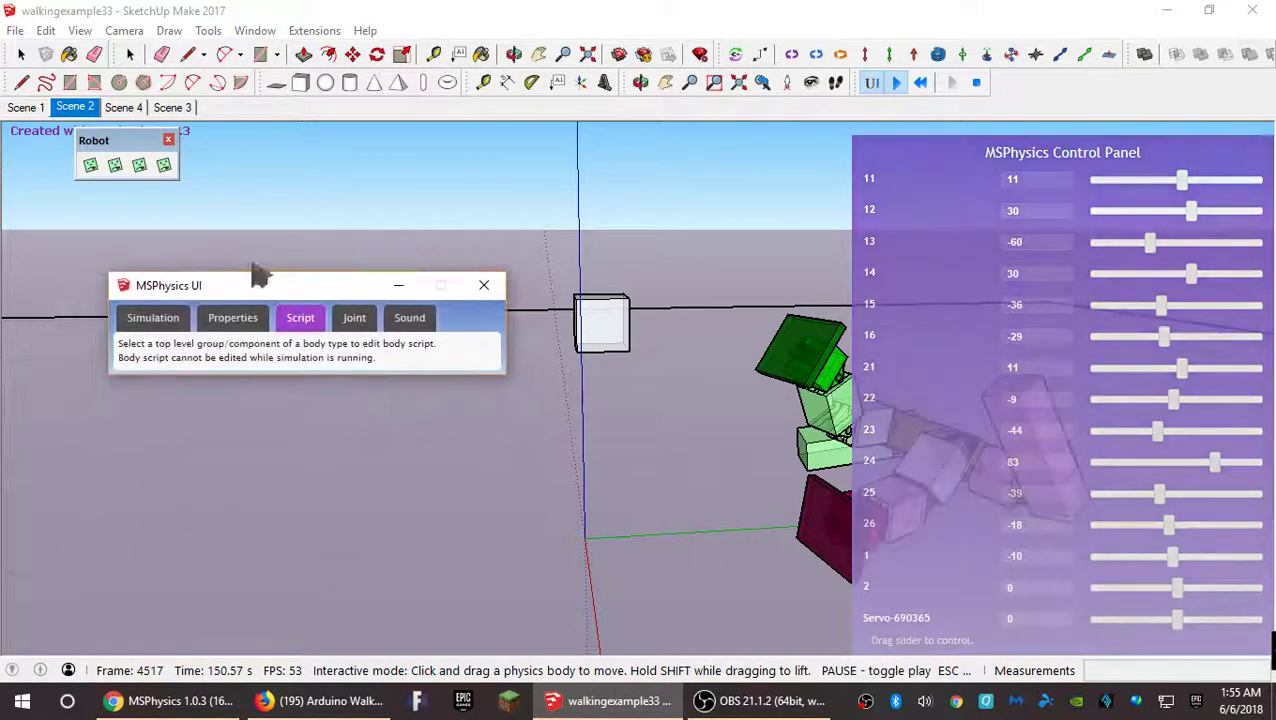
Capture the current servo pose with the copy-position button, copy its robot(...) string, and close the dialog.
left_click(163, 165)
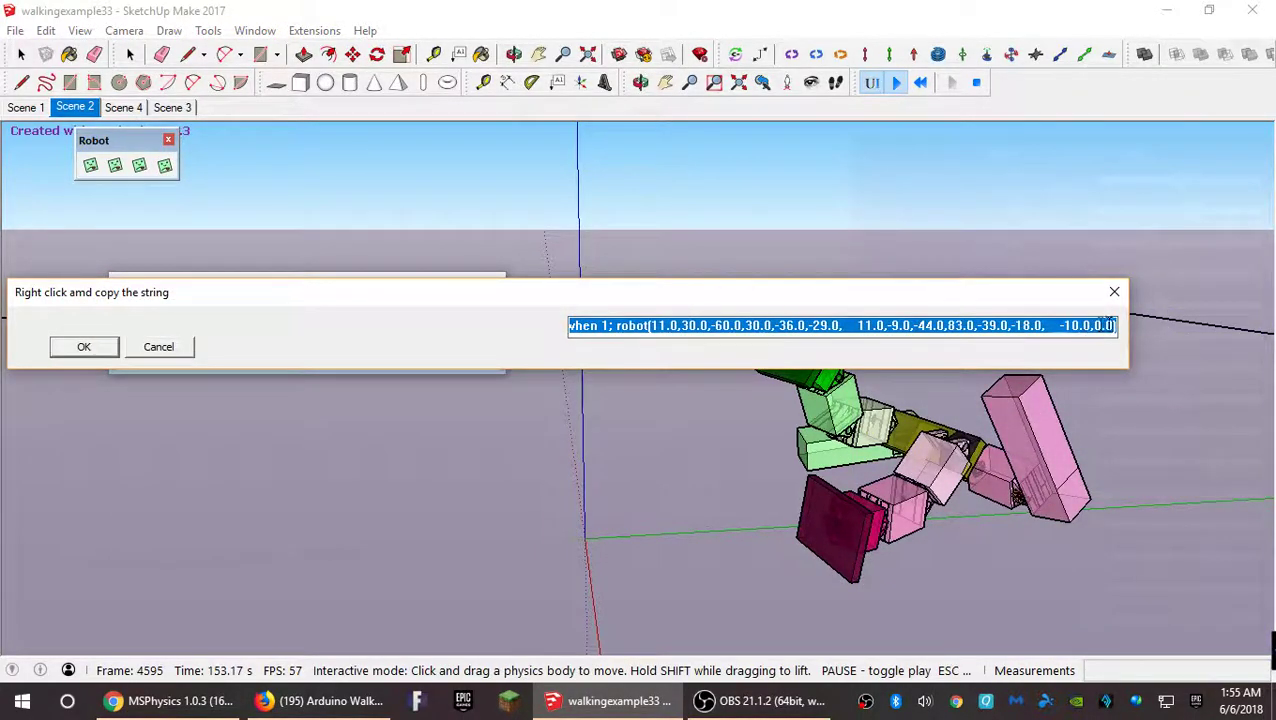
left_click_drag(1117, 330, 397, 368)
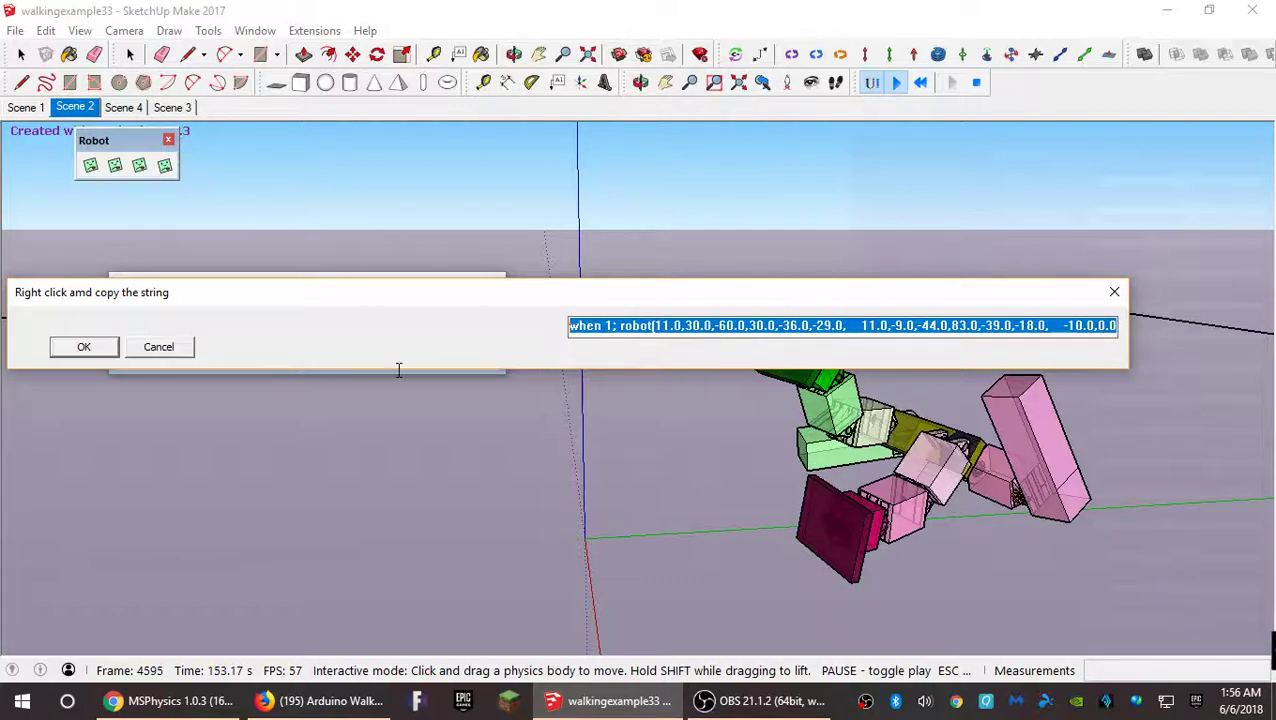
right_click(622, 322)
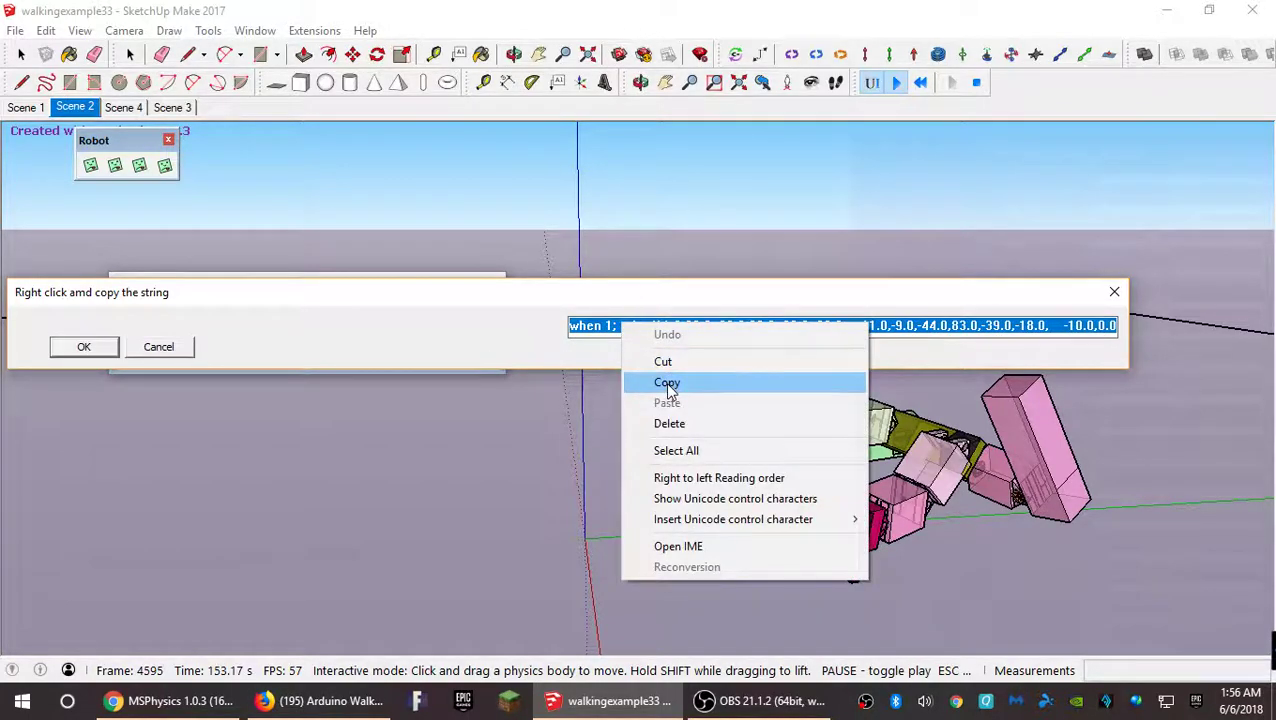
left_click(663, 382)
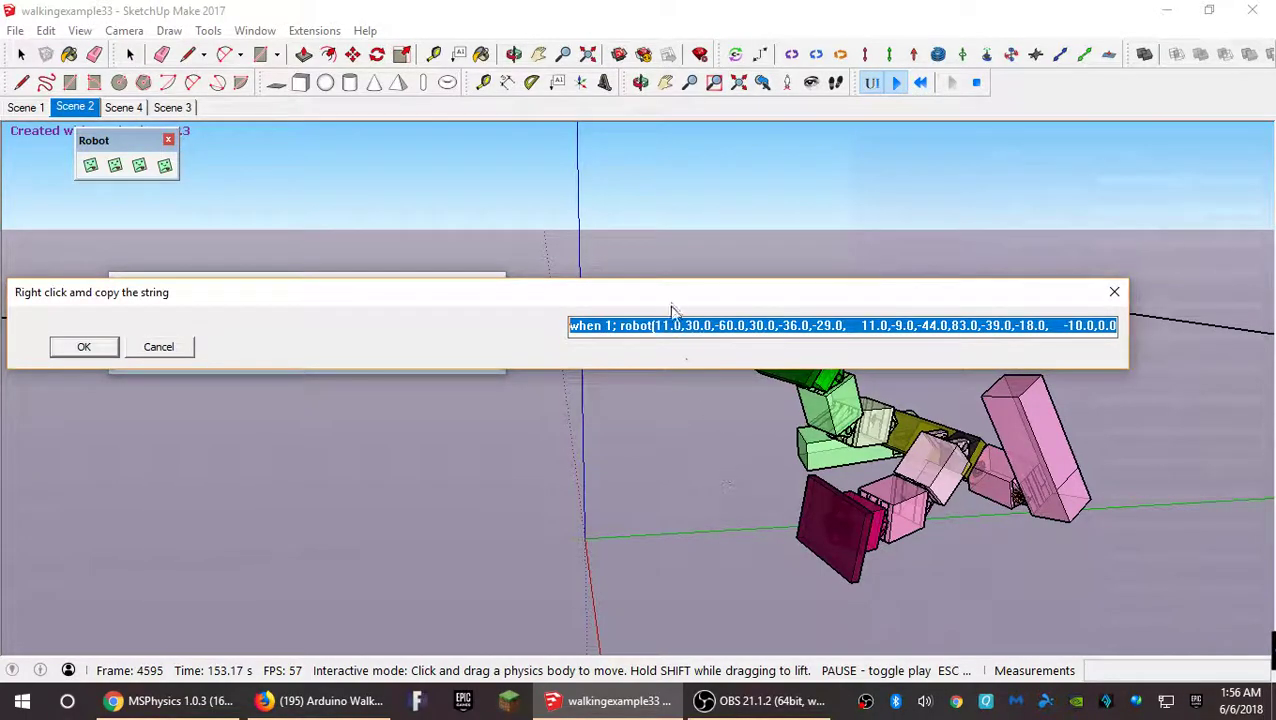
left_click_drag(669, 305, 728, 473)
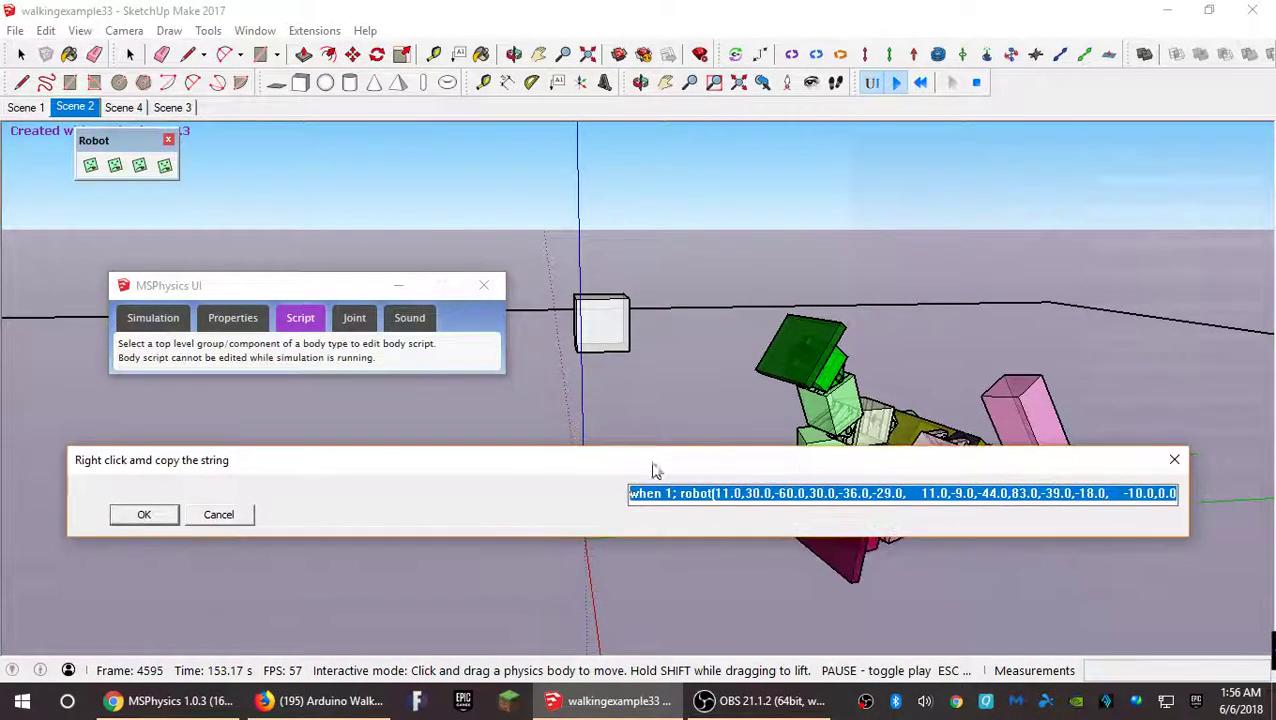
left_click(146, 517)
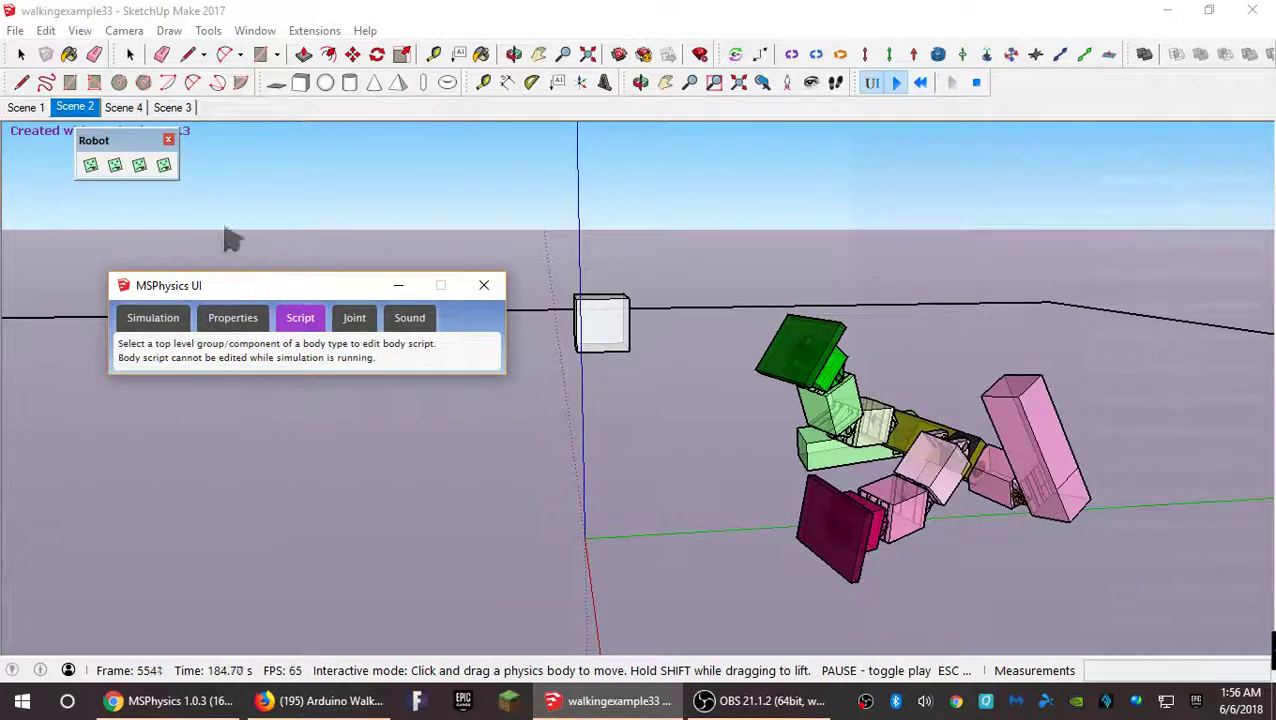
left_click(598, 324)
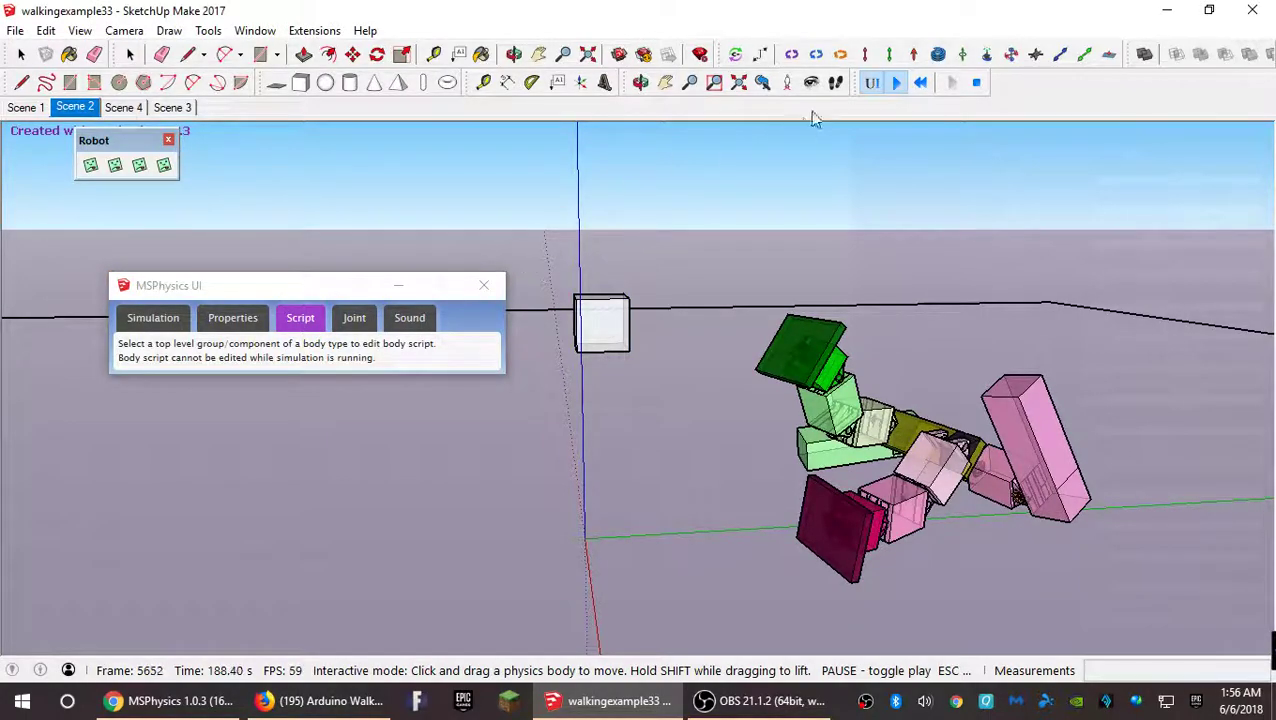
Reset the simulation and bring the script's step cases 0–7 into view, cursor at line 65.
left_click(920, 82)
left_click_drag(632, 292, 856, 550)
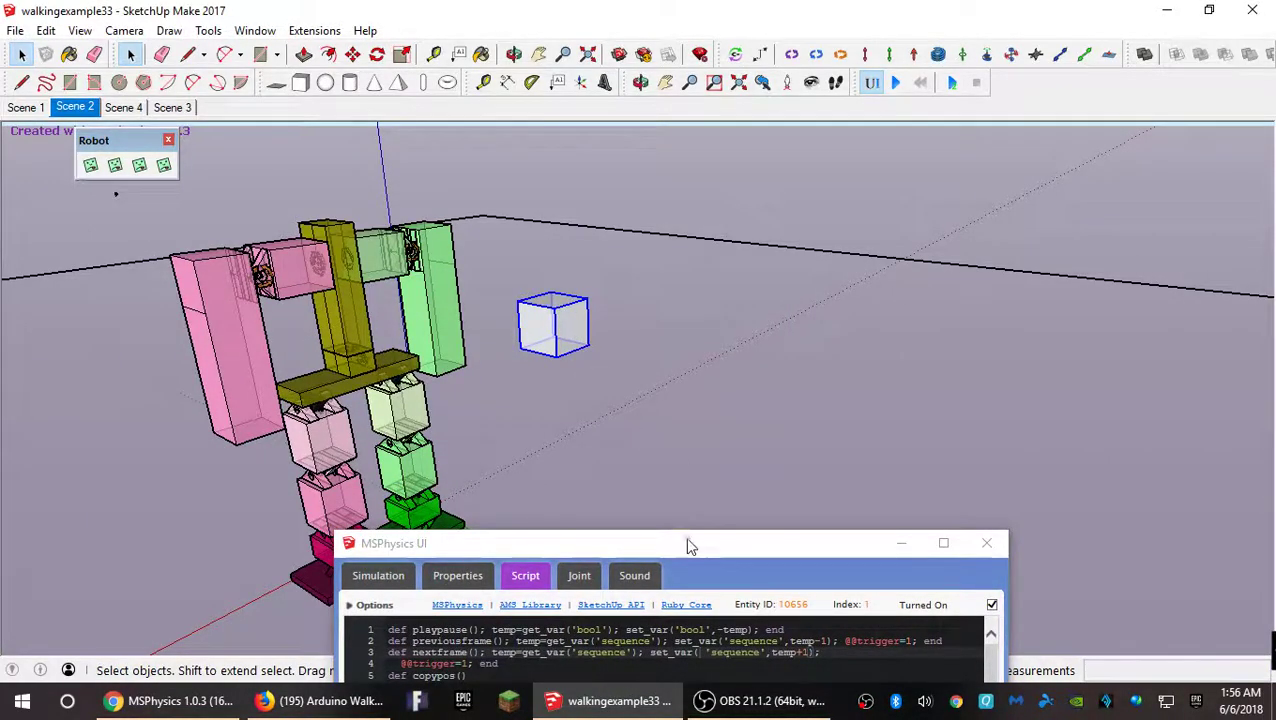
left_click_drag(688, 545, 797, 108)
left_click_drag(1102, 370, 1144, 660)
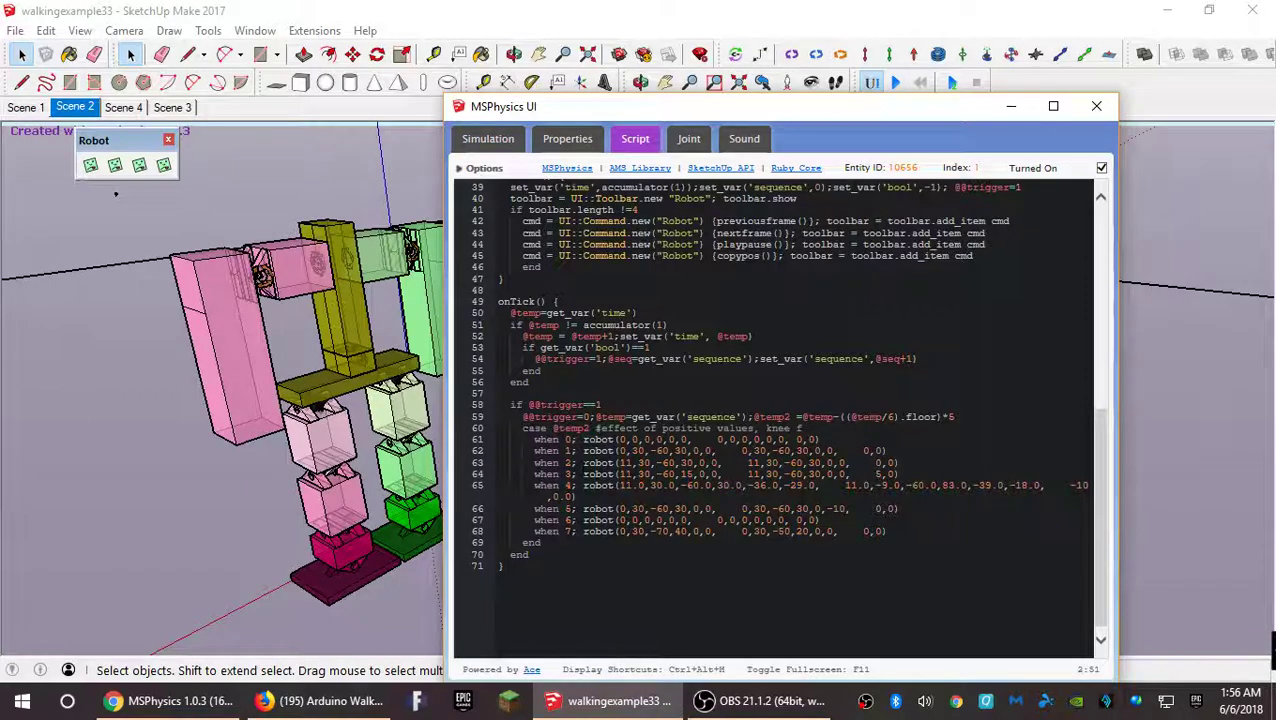
left_click(578, 496)
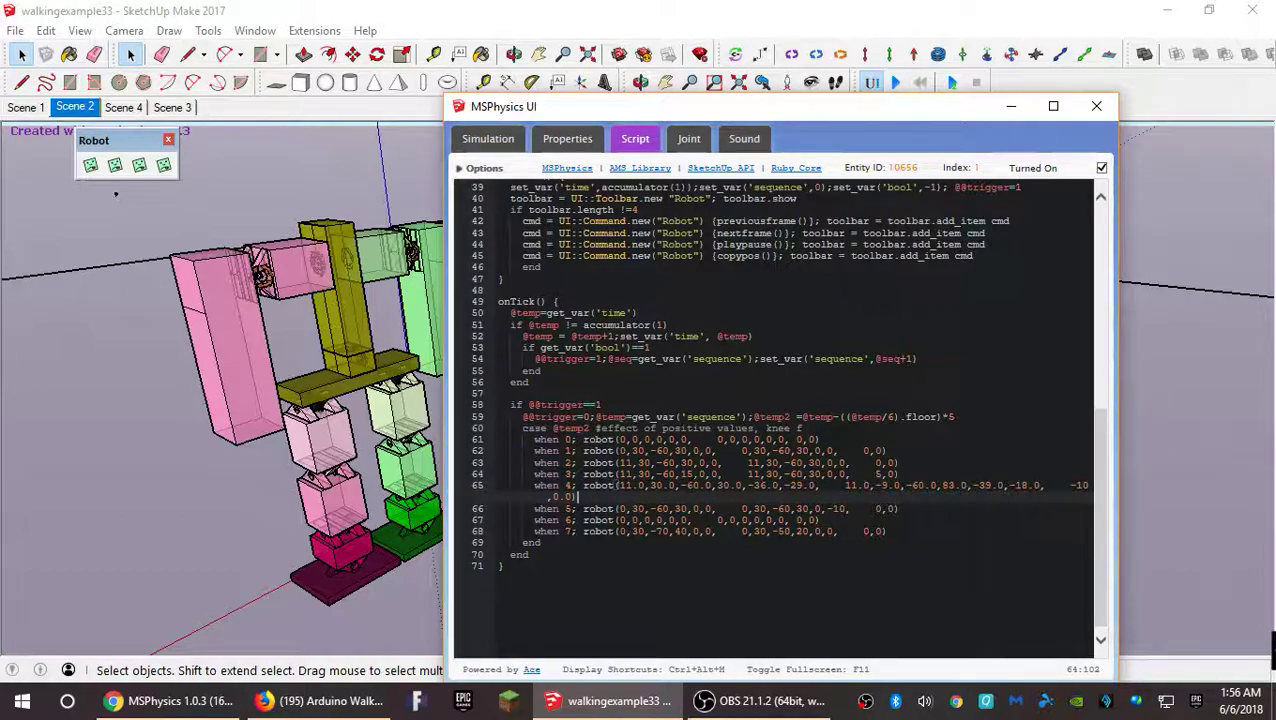
Try pasting the copied pose over a selection near the when 5 line, then undo it.
left_click(535, 508)
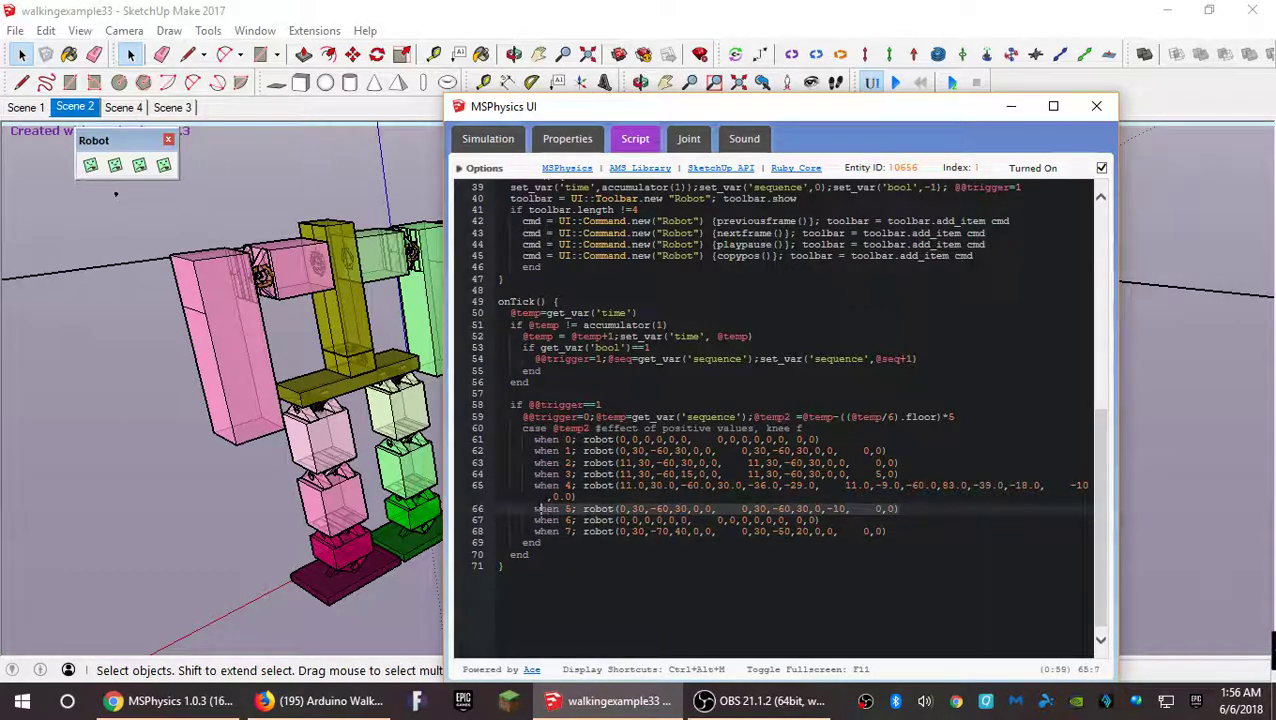
left_click_drag(535, 508, 548, 498)
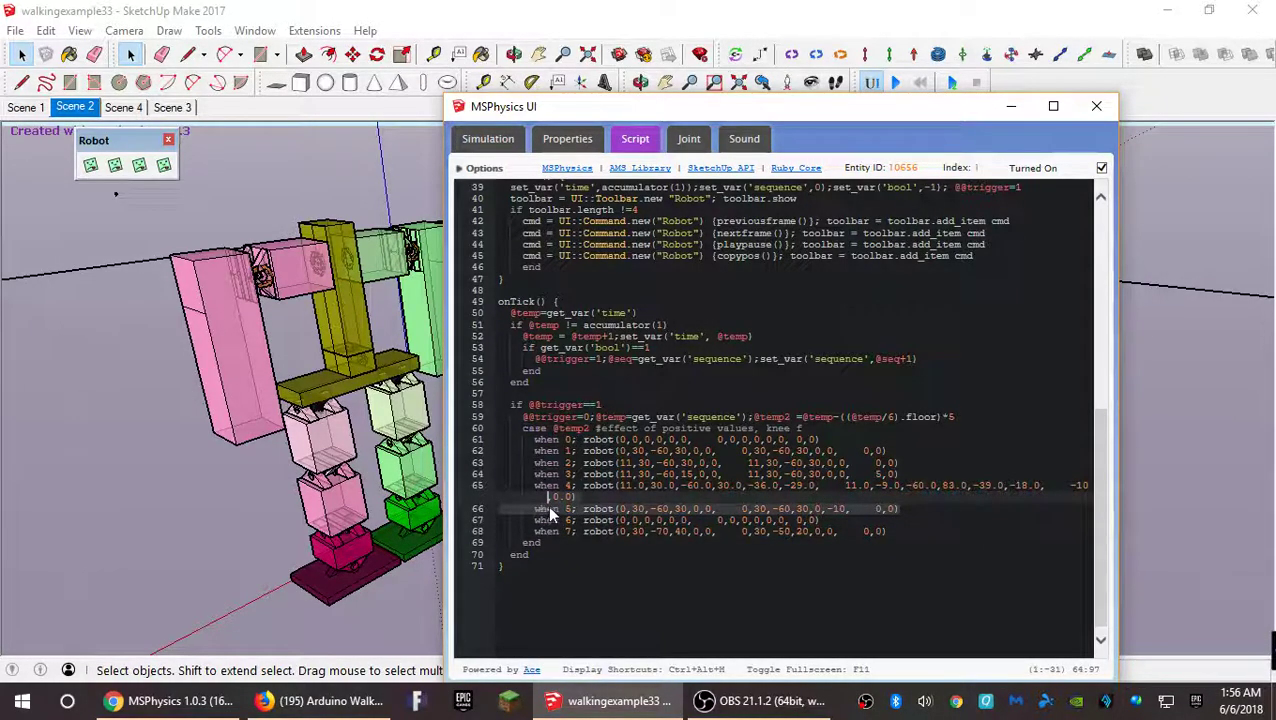
right_click(547, 504)
left_click(506, 589)
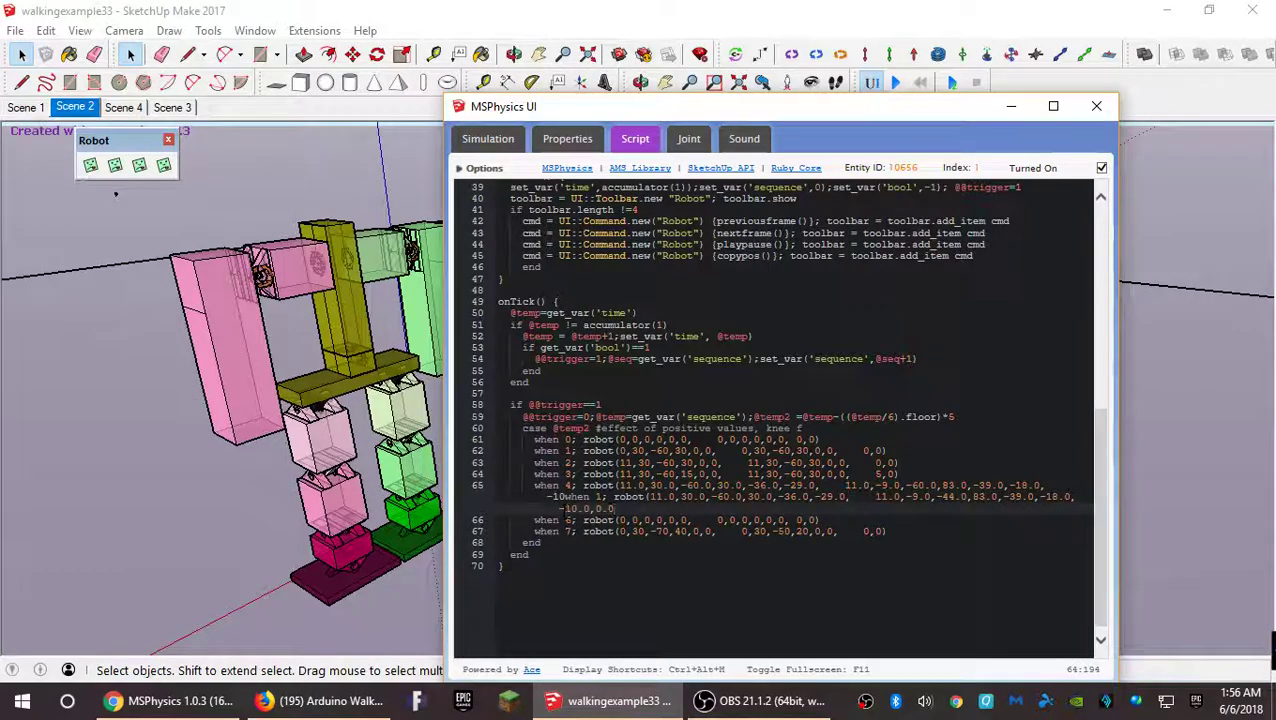
left_click_drag(576, 503, 582, 503)
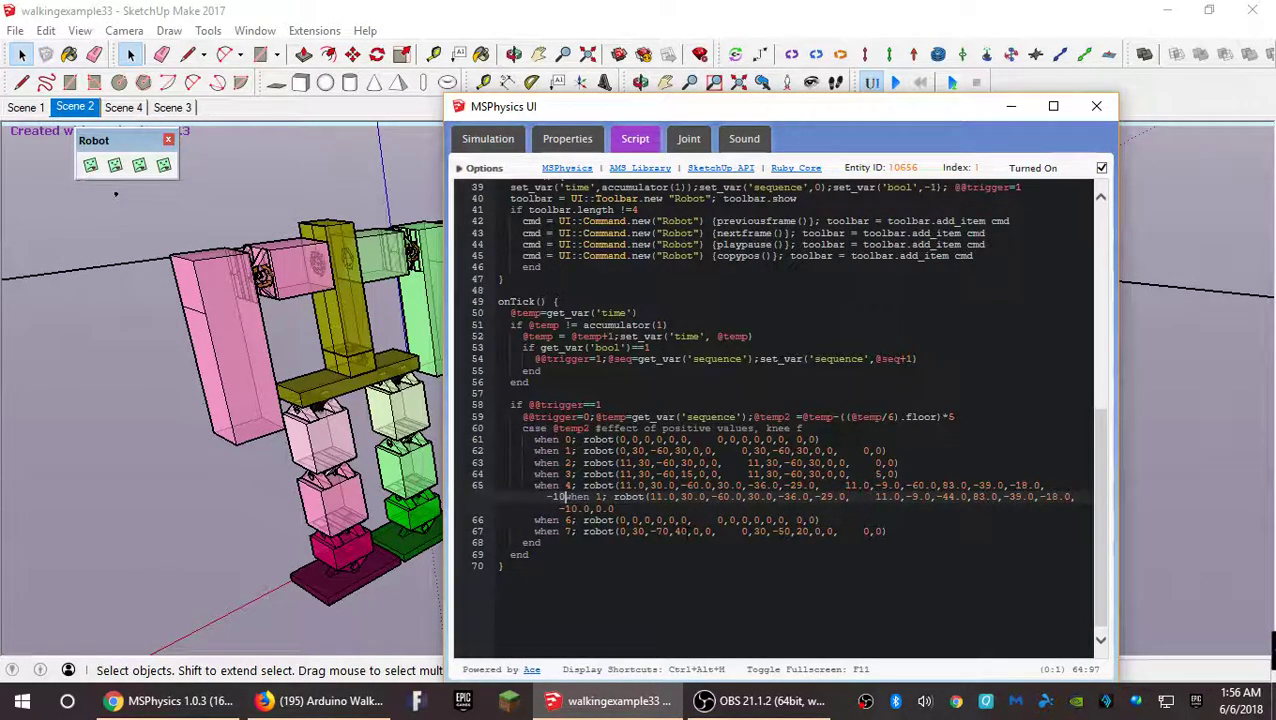
key("Return")
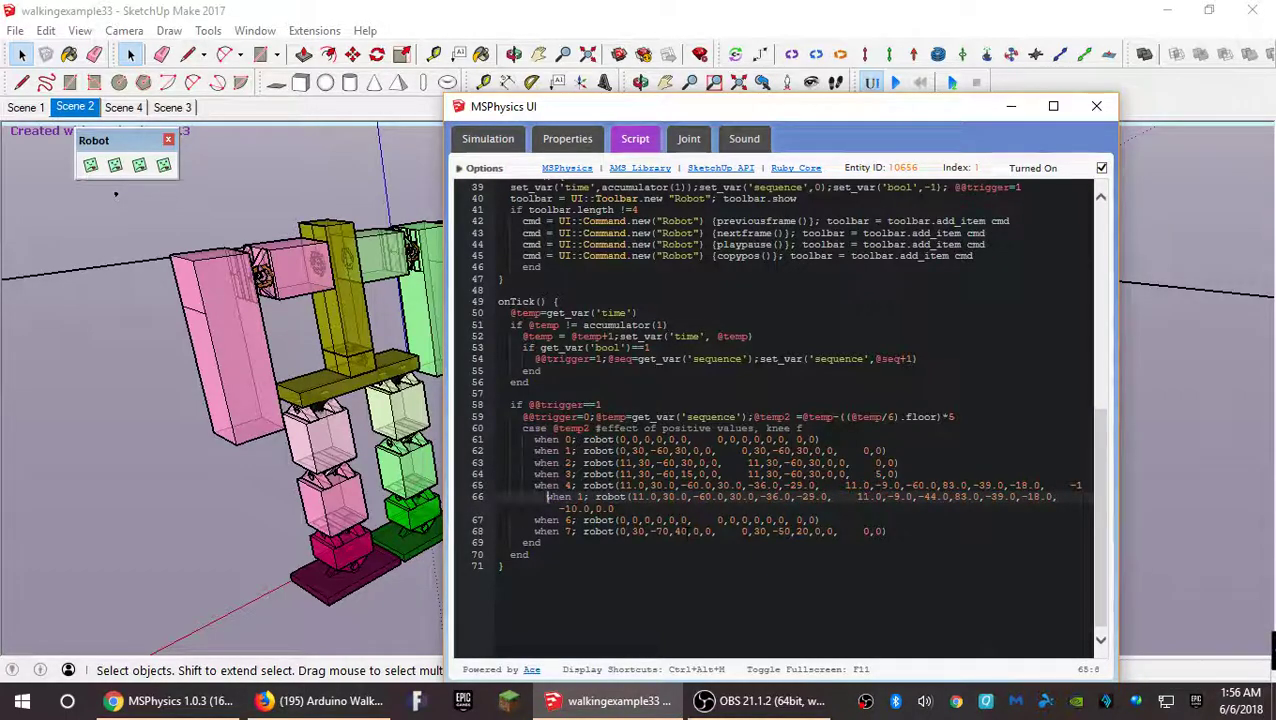
left_click(1077, 486)
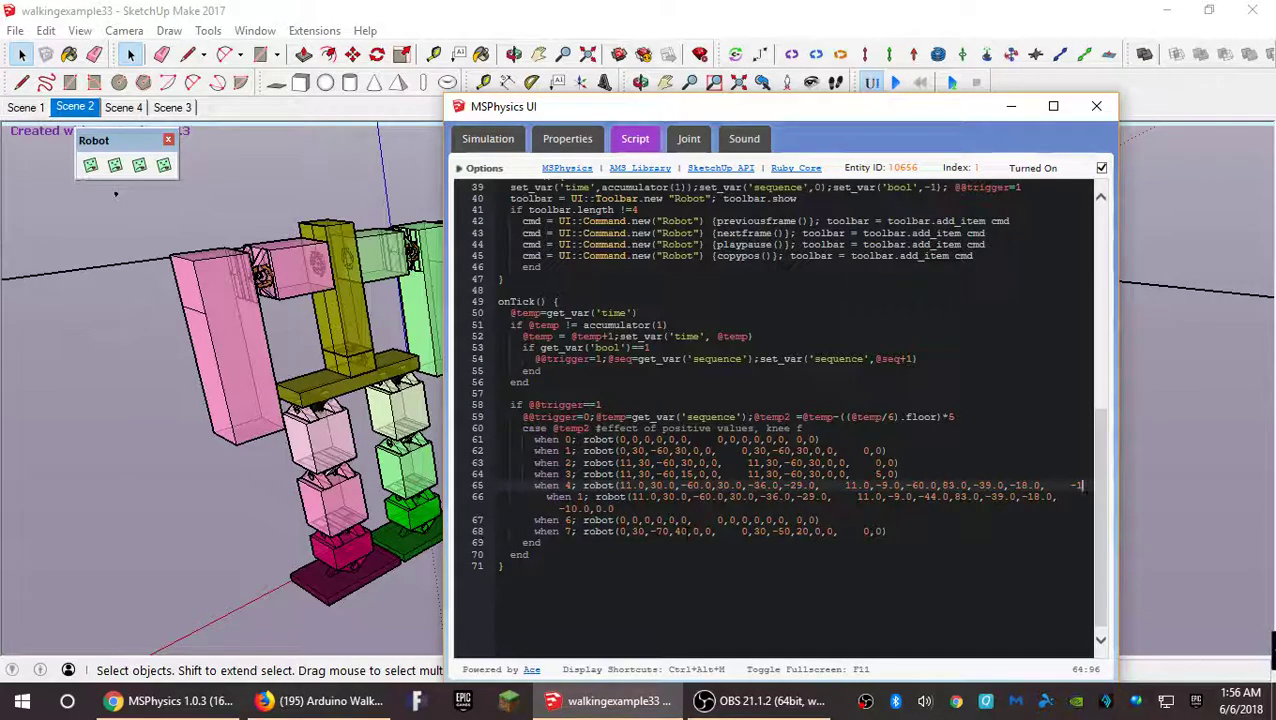
key("ctrl+z")
key("ctrl+z")
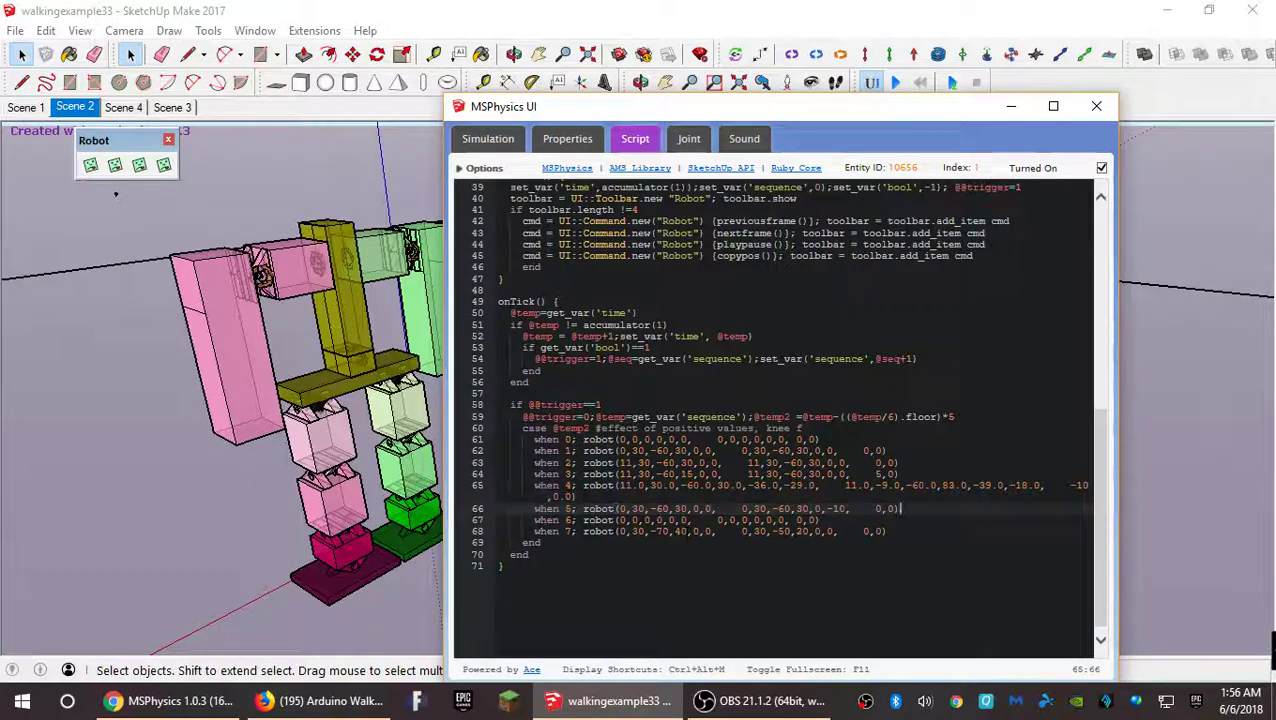
Paste the copied pose onto a new line 66 after the when 4 step and fix its indentation.
left_click(578, 496)
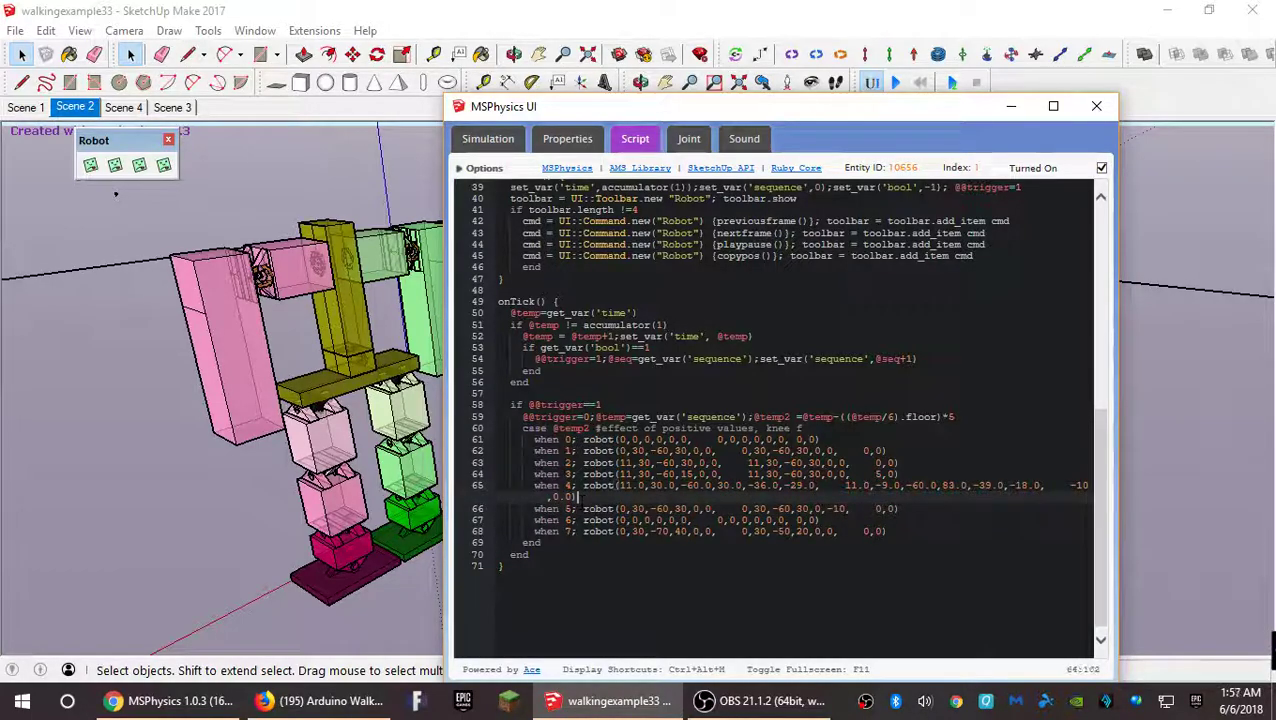
key("Return")
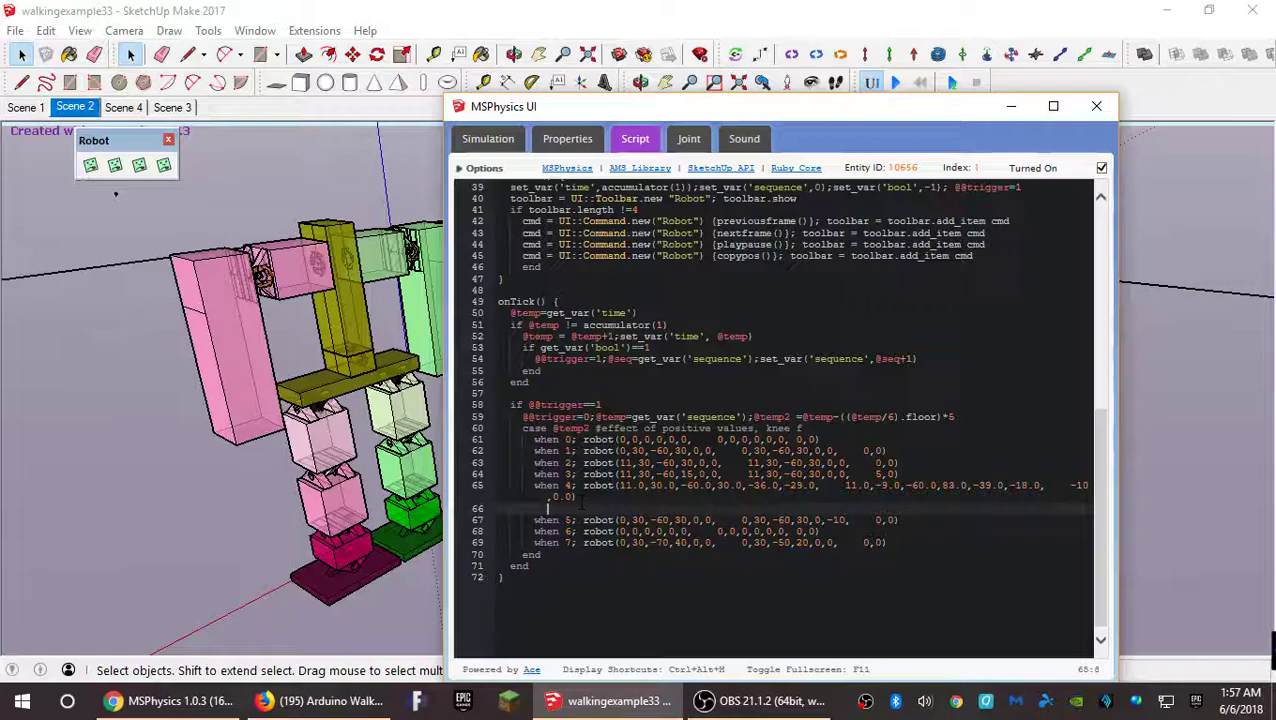
type("when 1; robot(11.0,30.0,-60.0,30.0,-36.0,-29.0,     11.0,-9.0,-44.0,83.0,-39.0,-18.0,     -10.0,0.0,0")
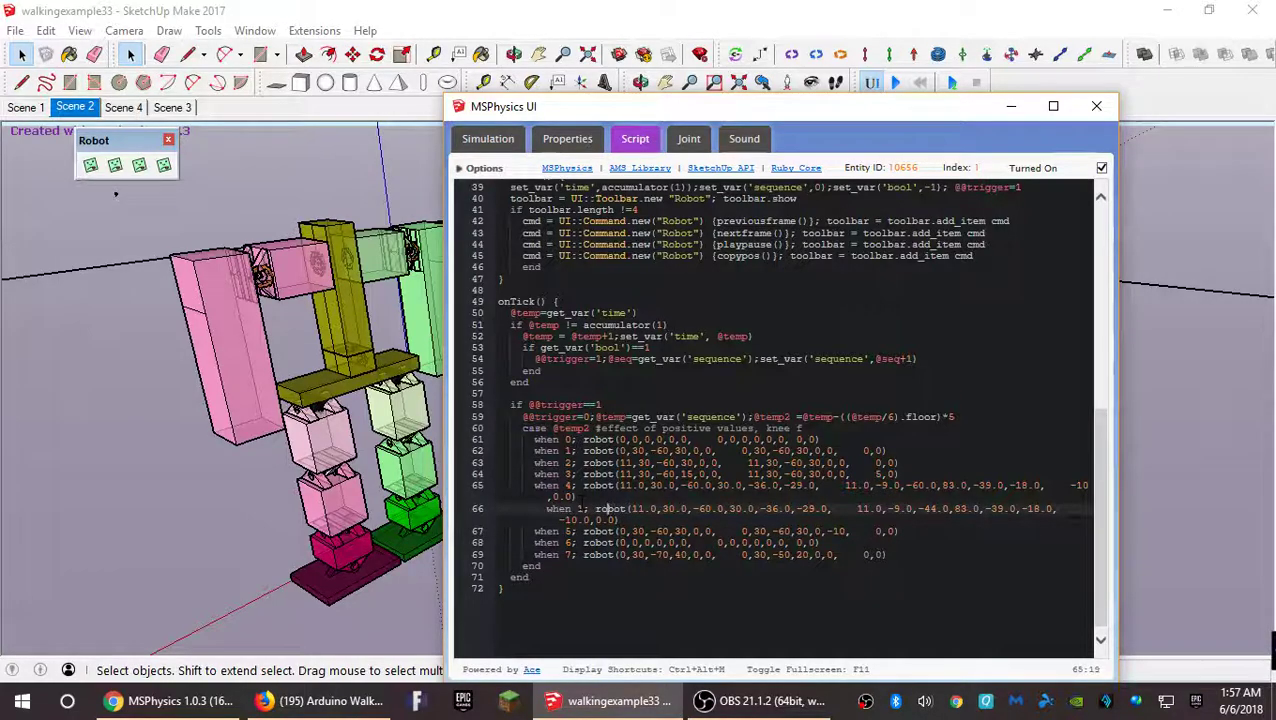
left_click(564, 509)
key("BackSpace")
key("BackSpace")
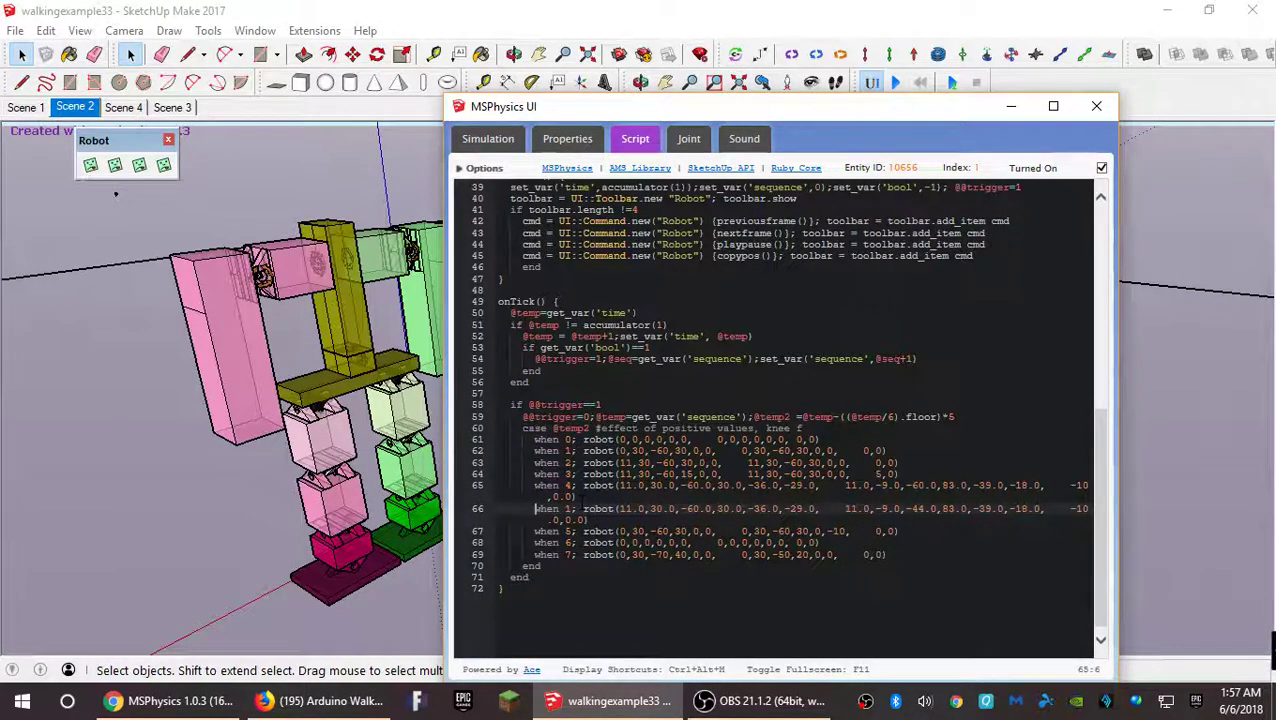
Renumber the pasted pose as when 5 and the later steps 6, 7 and 8.
key("Delete")
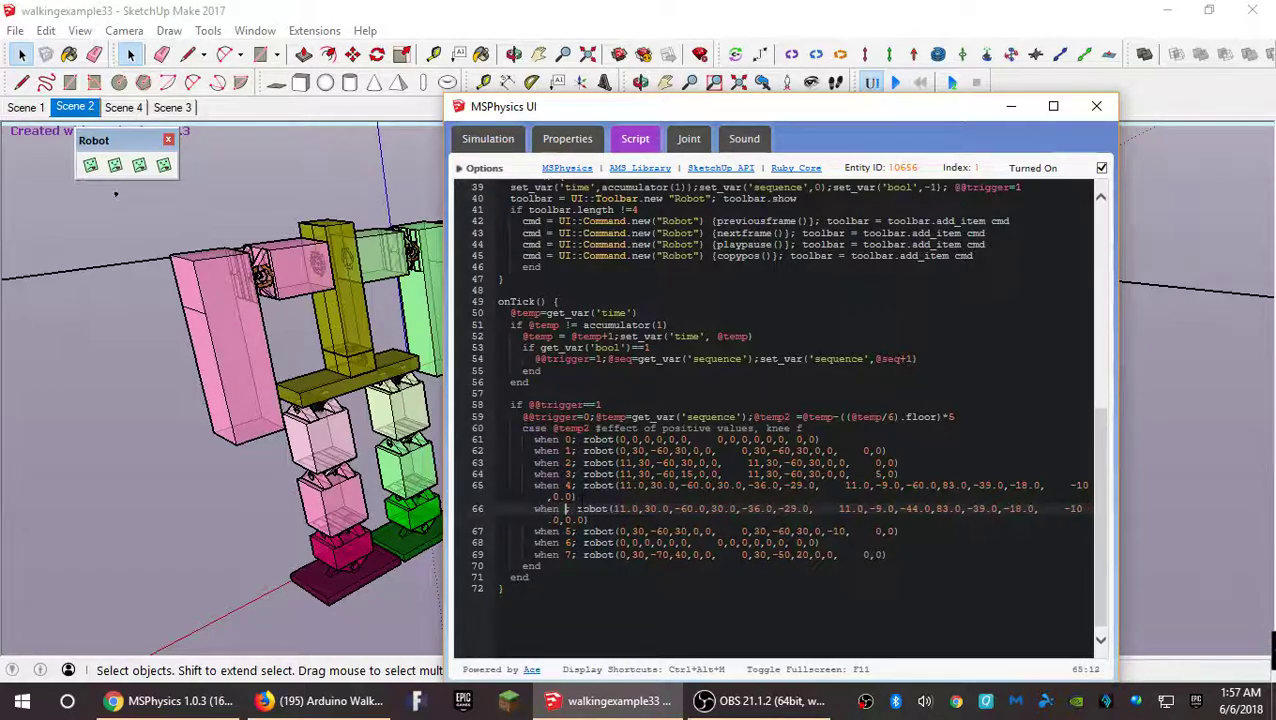
type("5")
key("Down")
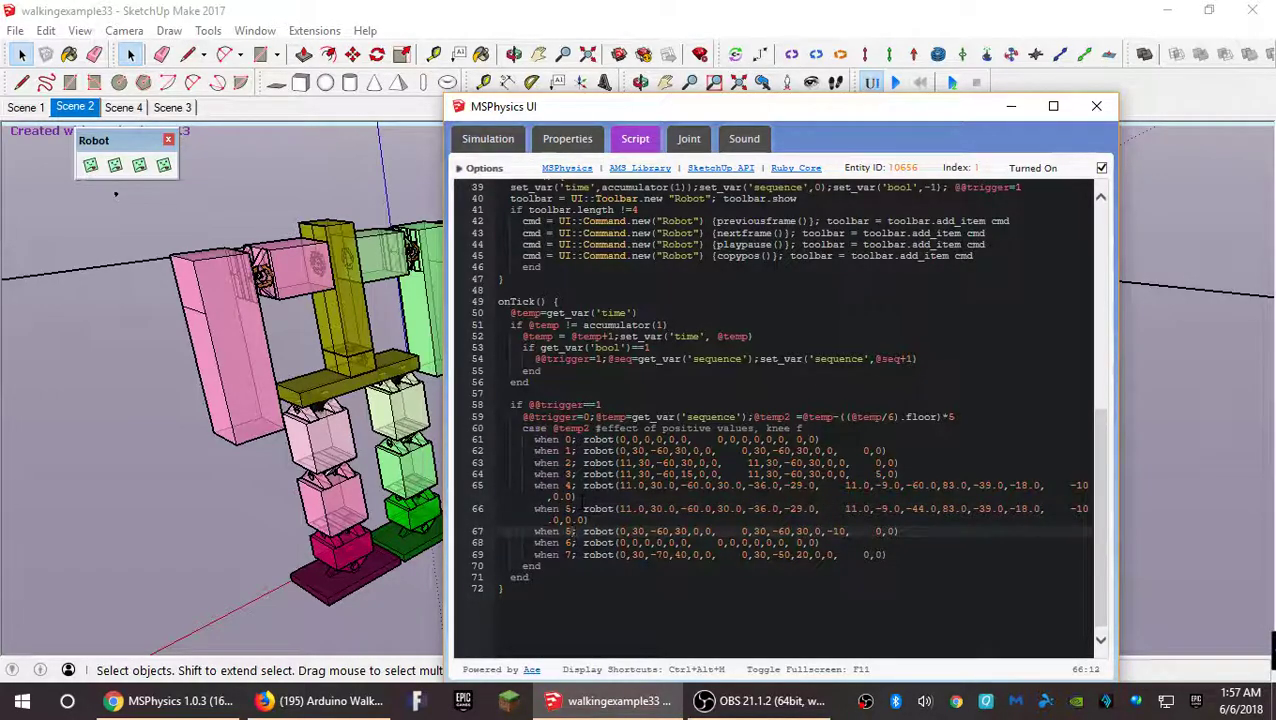
key("Down")
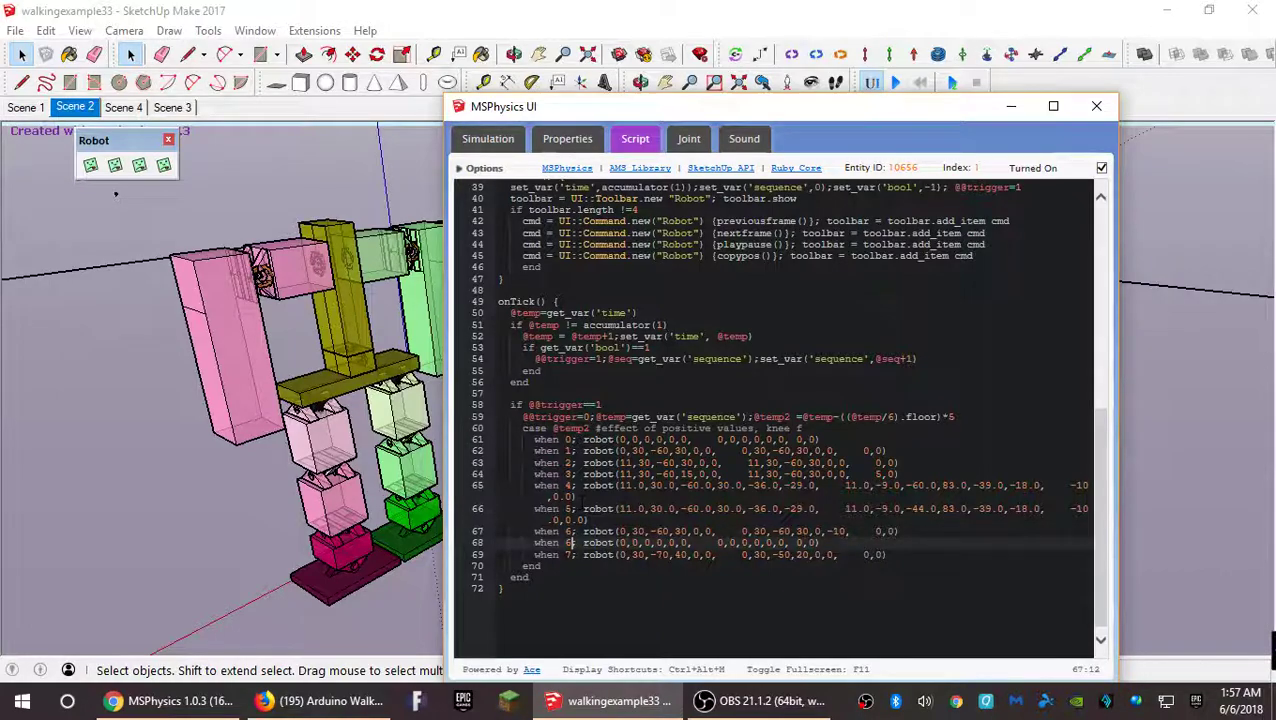
key("BackSpace")
type("7")
key("Down")
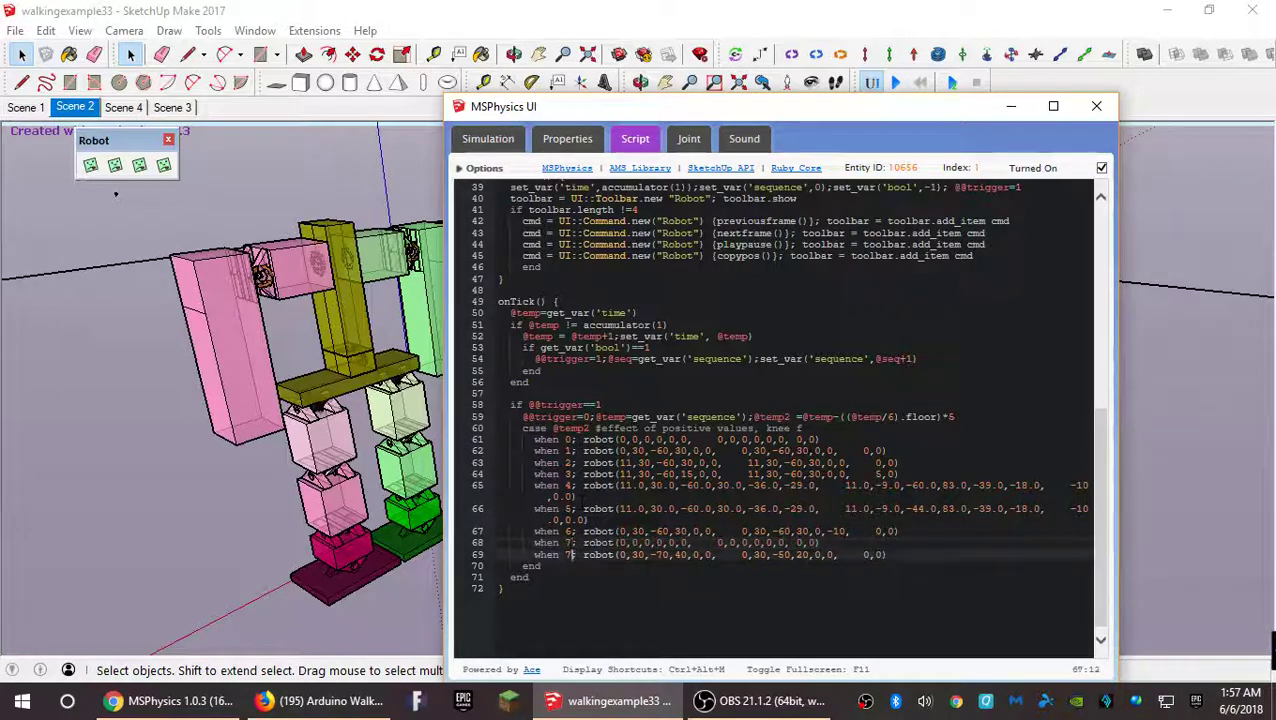
key("BackSpace")
type("8")
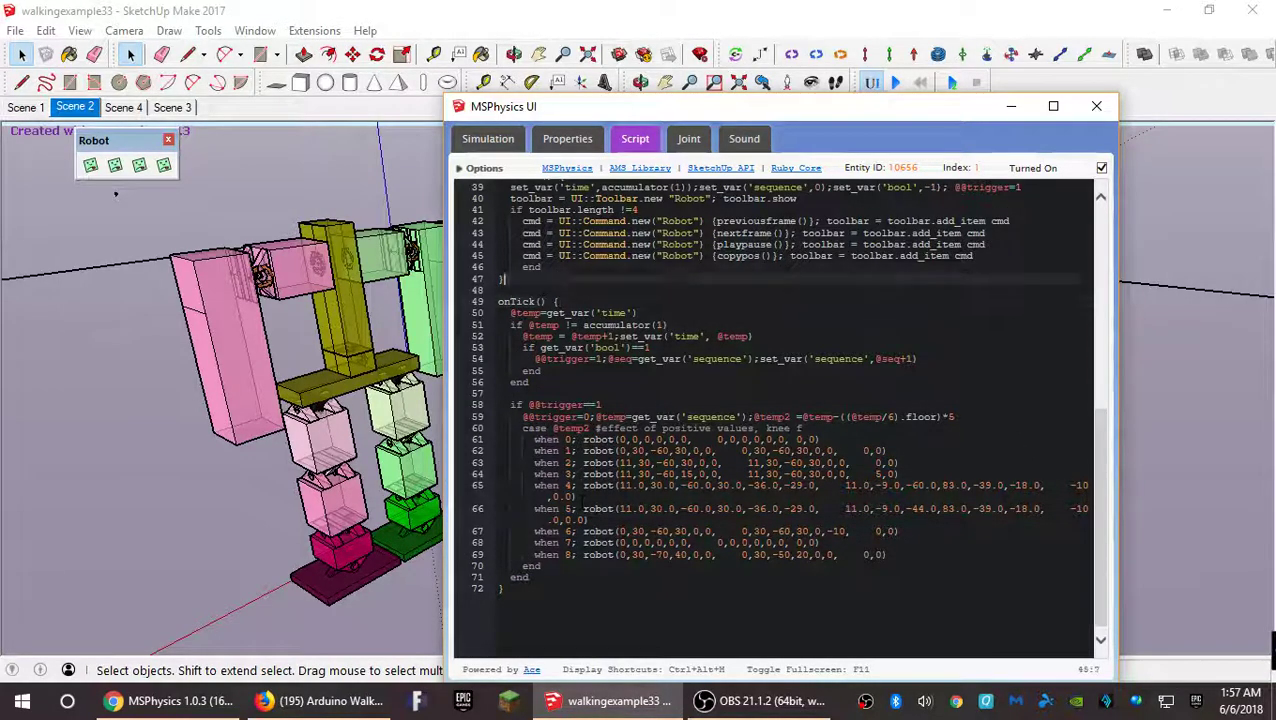
left_click(573, 404)
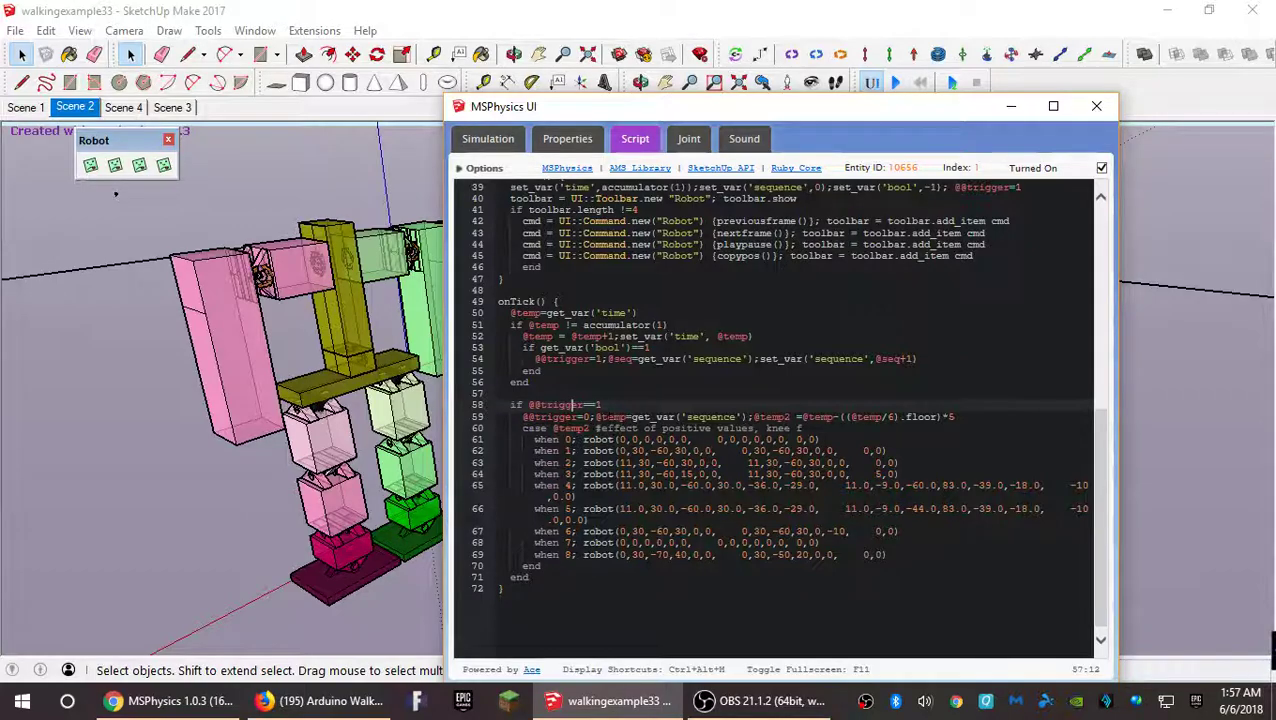
left_click(887, 417)
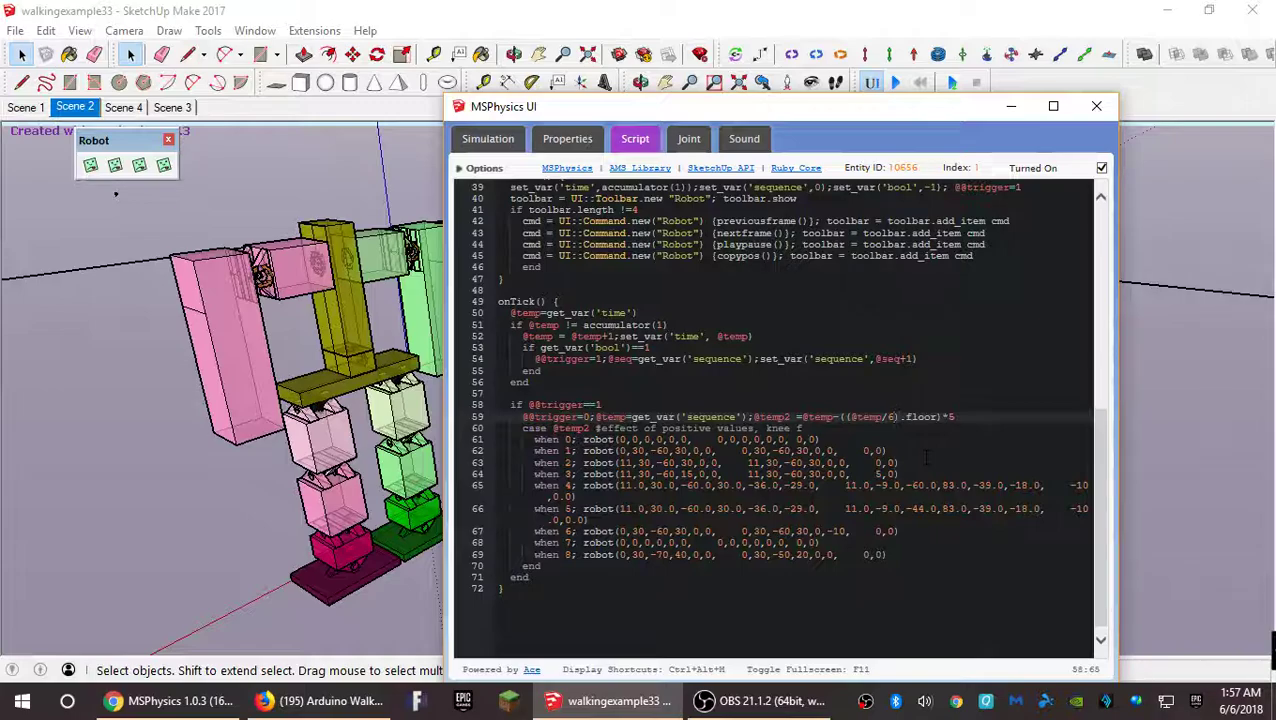
Replace the trailing multiplier 5 at the end of the line 59 step formula.
key("Right")
type(")")
key("End")
key("BackSpace")
type("7")
key("BackSpace")
type("9")
key("Left")
key("BackSpace")
type("9")
key("Left")
key("Left")
key("Left")
key("Left")
key("Left")
key("Left")
key("Left")
key("Left")
key("BackSpace")
type("9")
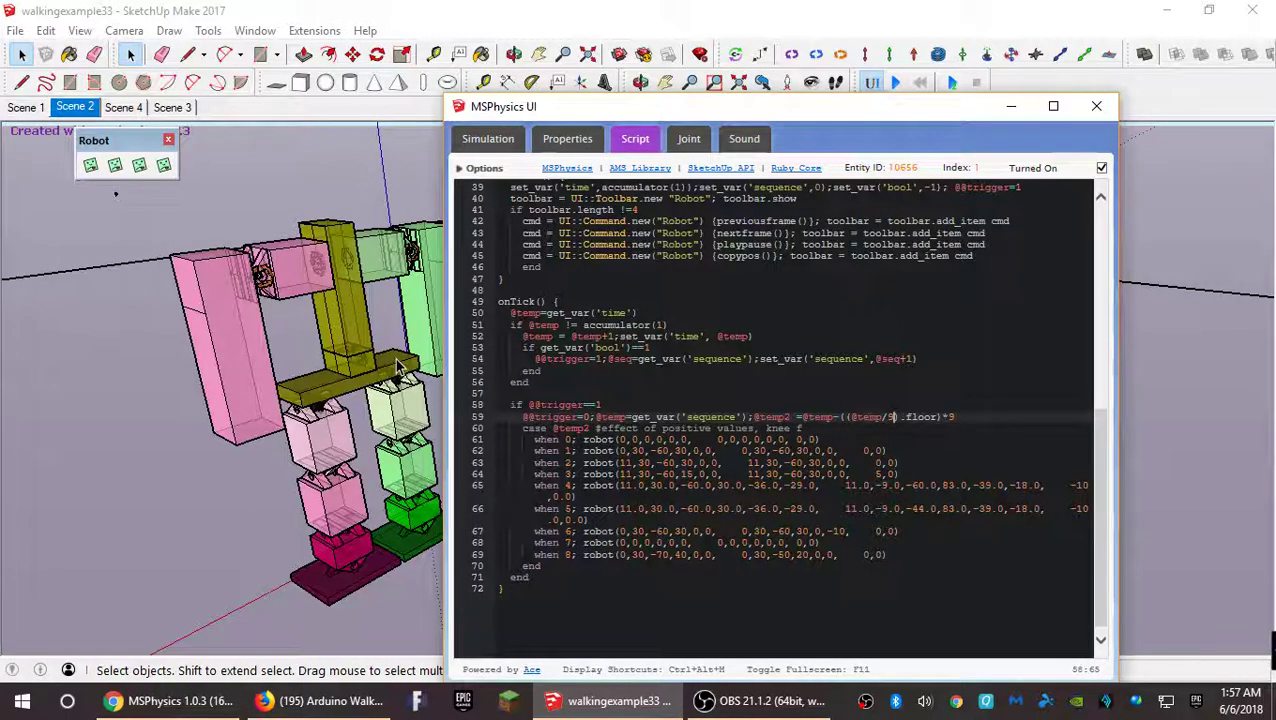
type("8")
key("BackSpace")
key("Right")
key("Right")
key("Right")
key("BackSpace")
type("8")
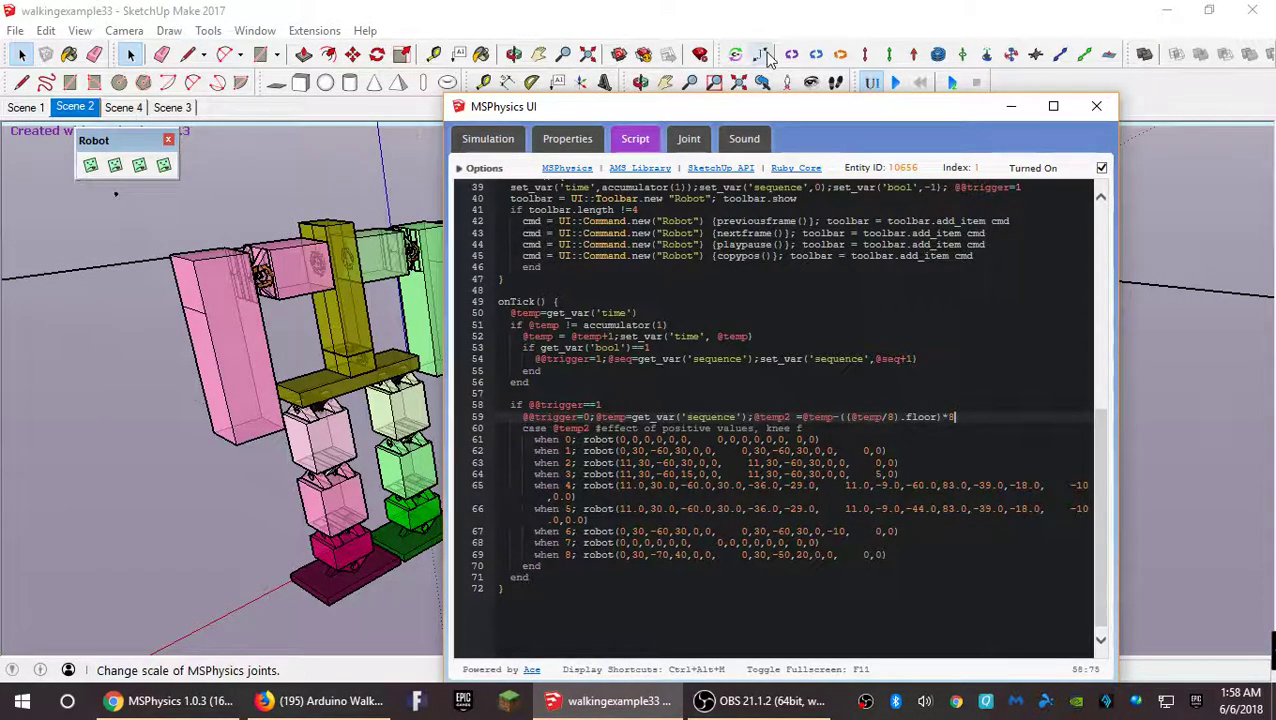
Move the script window aside, then start, reset and restart the MSPhysics simulation, orbiting the view.
left_click_drag(797, 110, 912, 189)
left_click(895, 82)
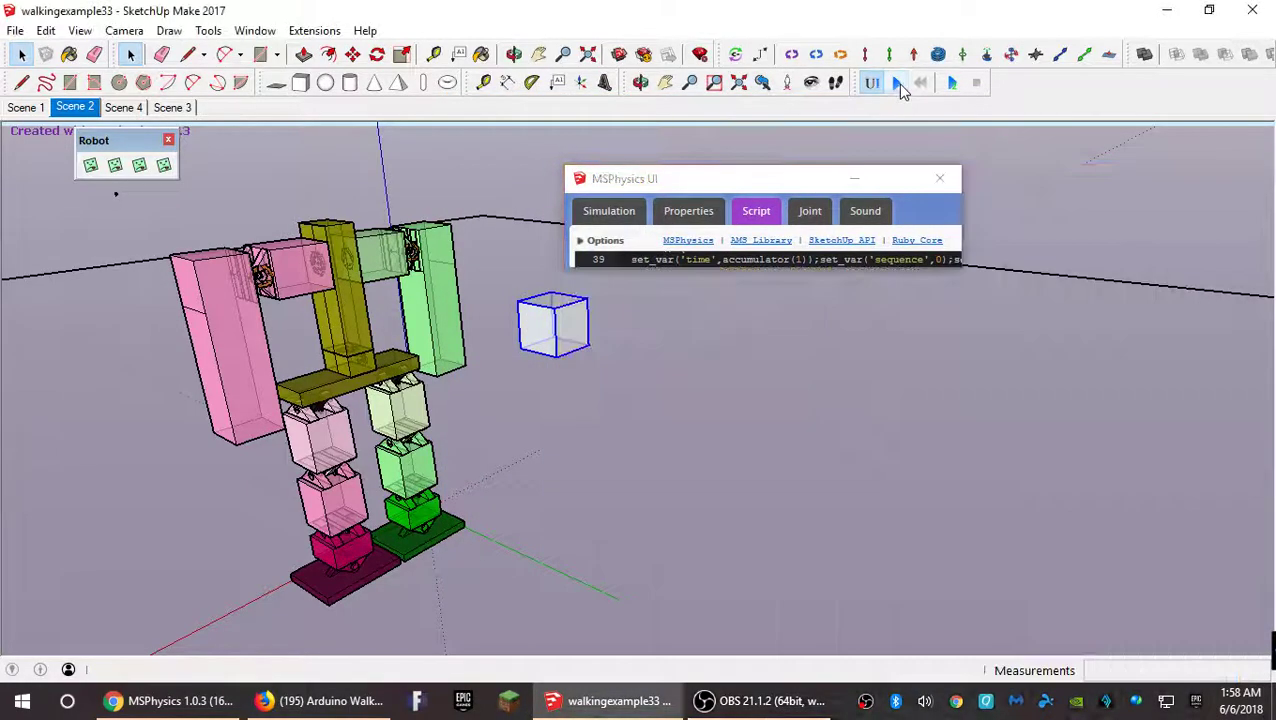
key("Escape")
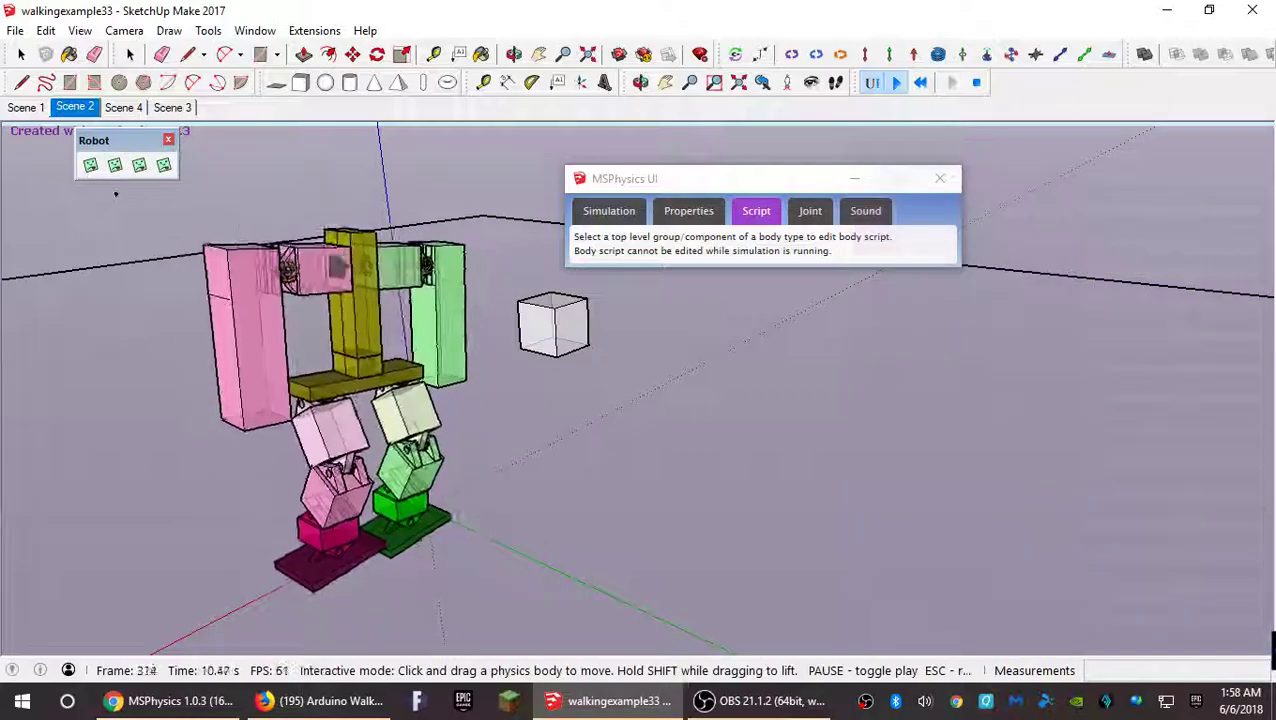
left_click(140, 166)
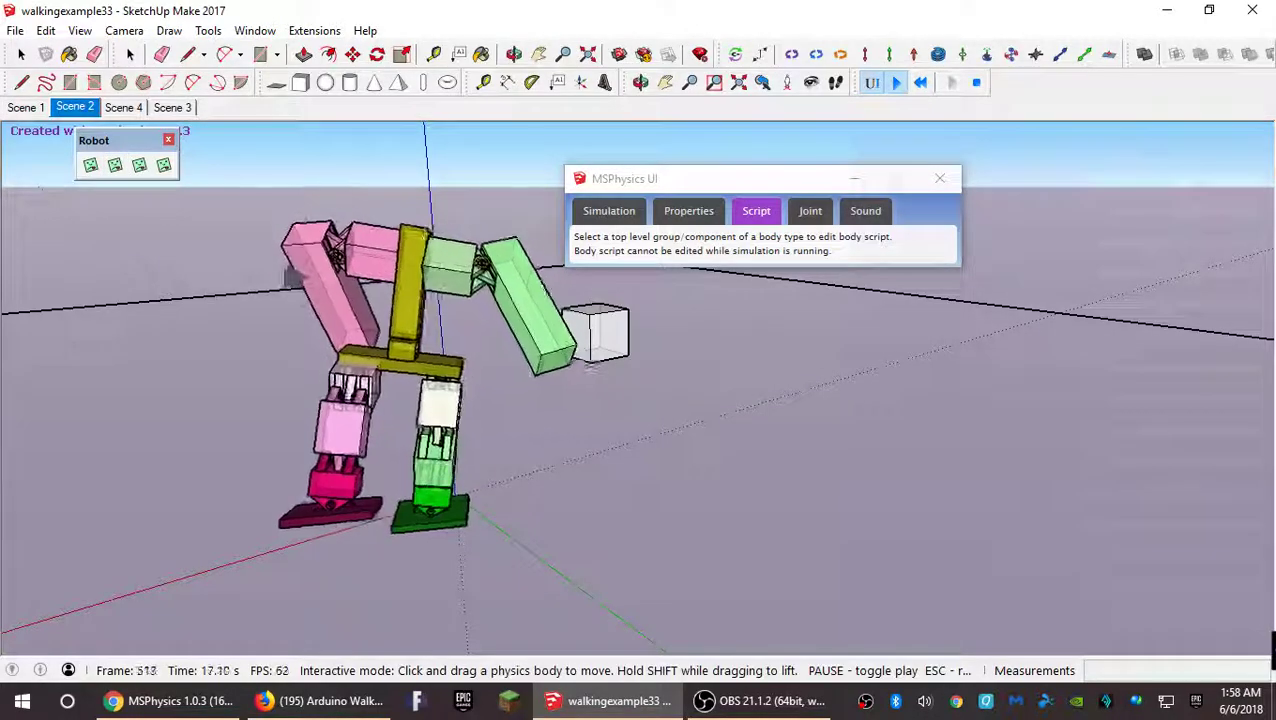
middle_click_drag(172, 203, 700, 305)
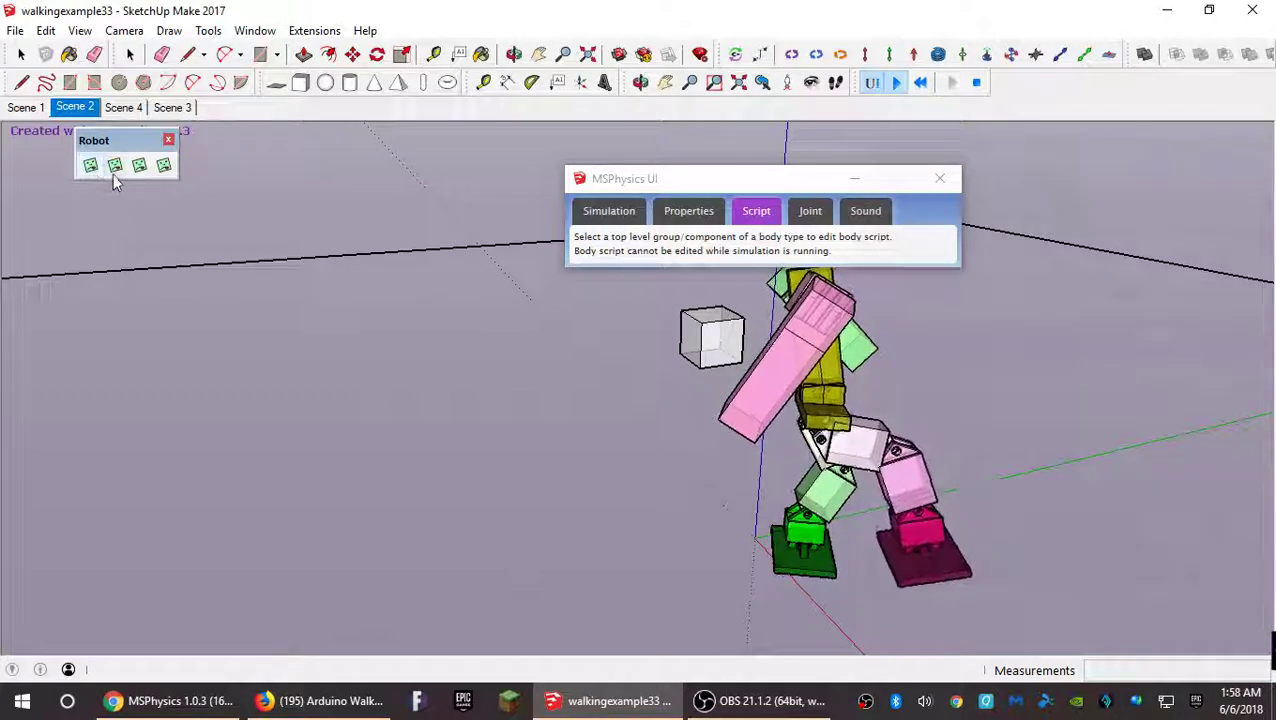
Step the robot forward one pose, back six poses and forward one again.
left_click(115, 173)
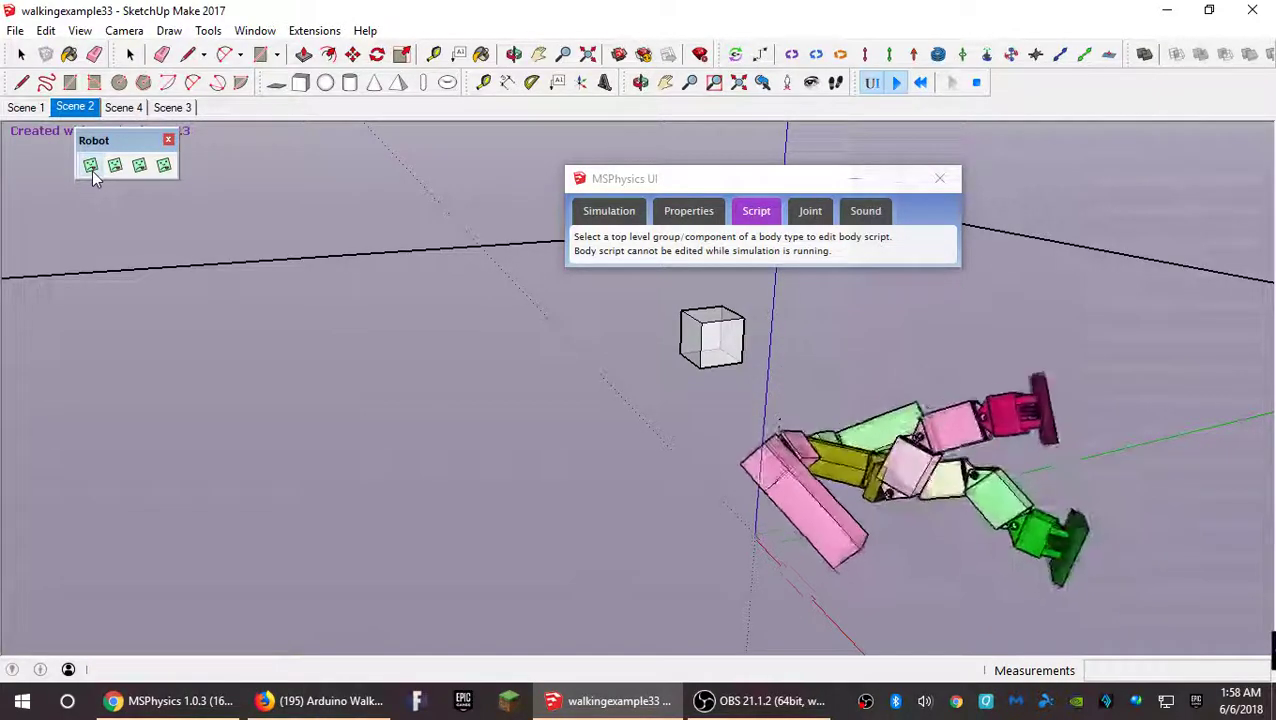
left_click(91, 167)
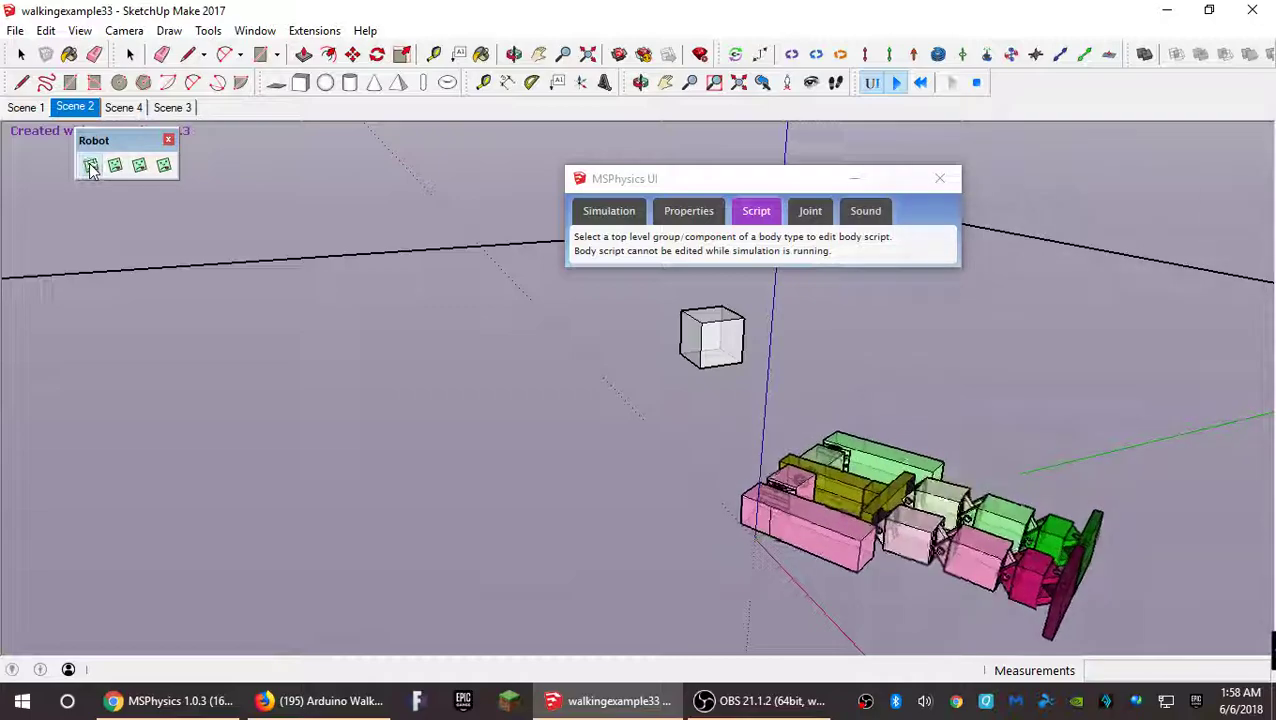
left_click(91, 167)
left_click(91, 167)
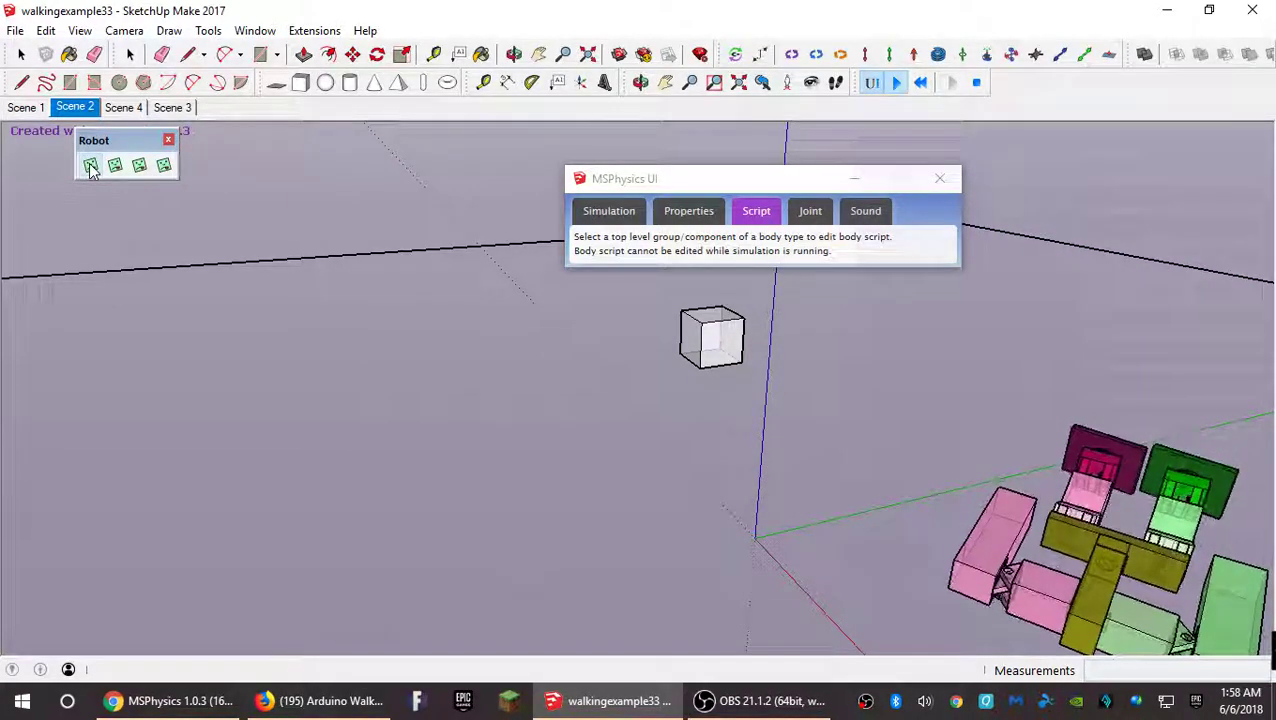
left_click(91, 167)
left_click(91, 167)
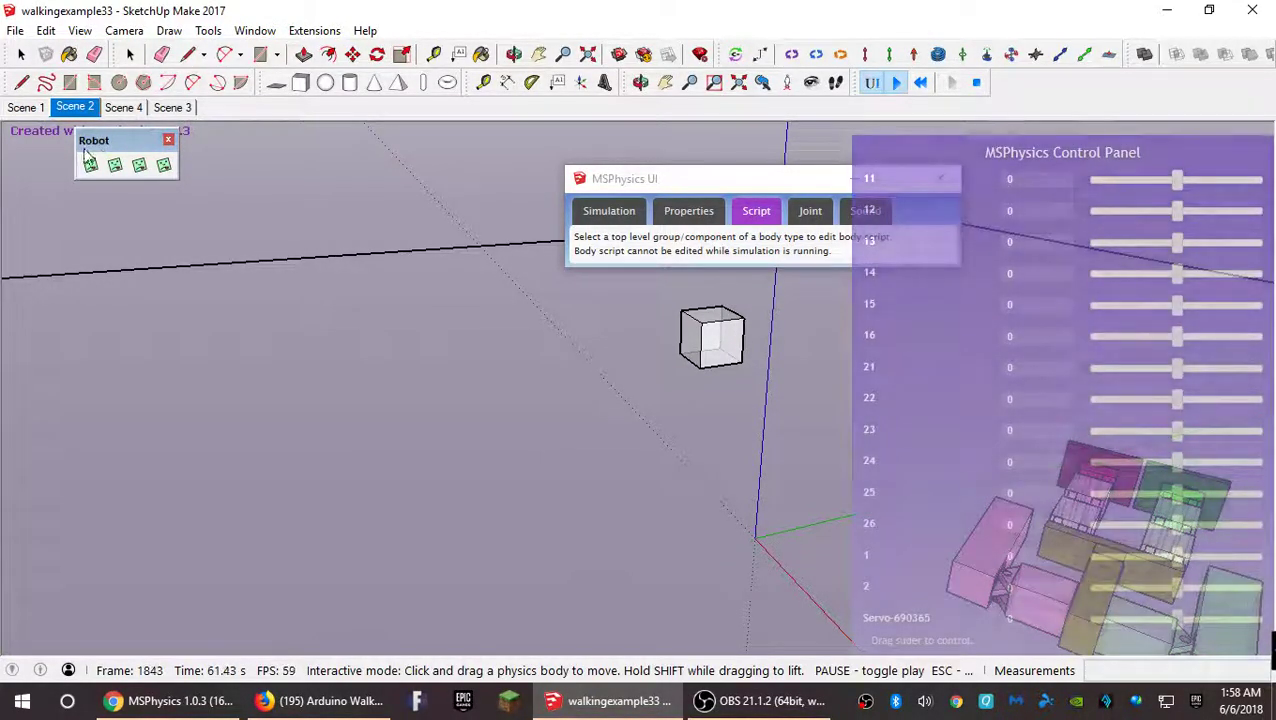
left_click(91, 167)
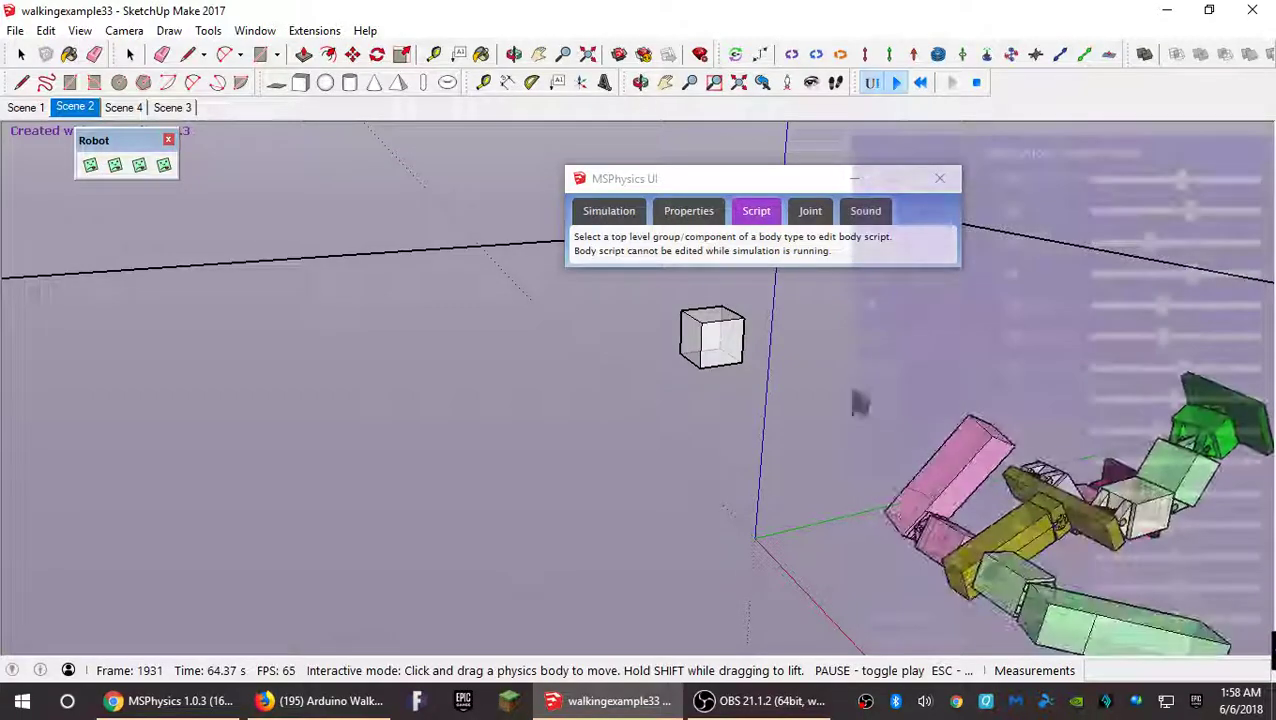
left_click(115, 167)
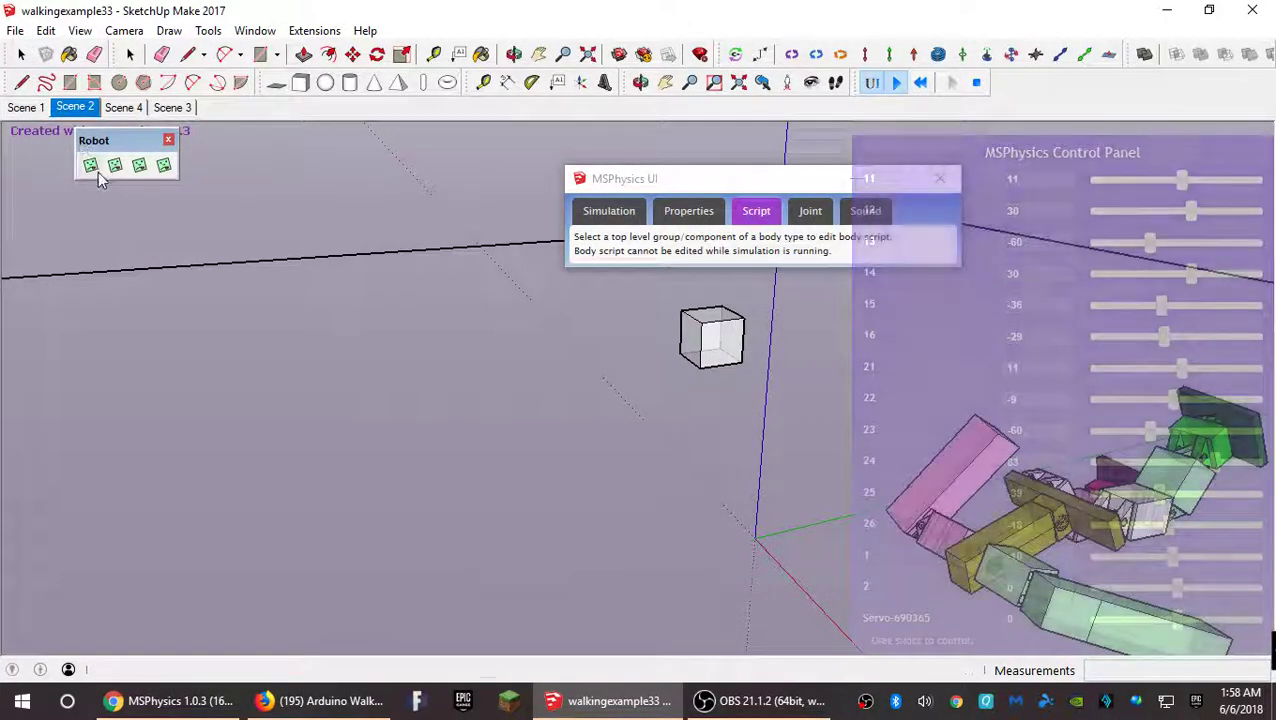
left_click_drag(817, 180, 549, 176)
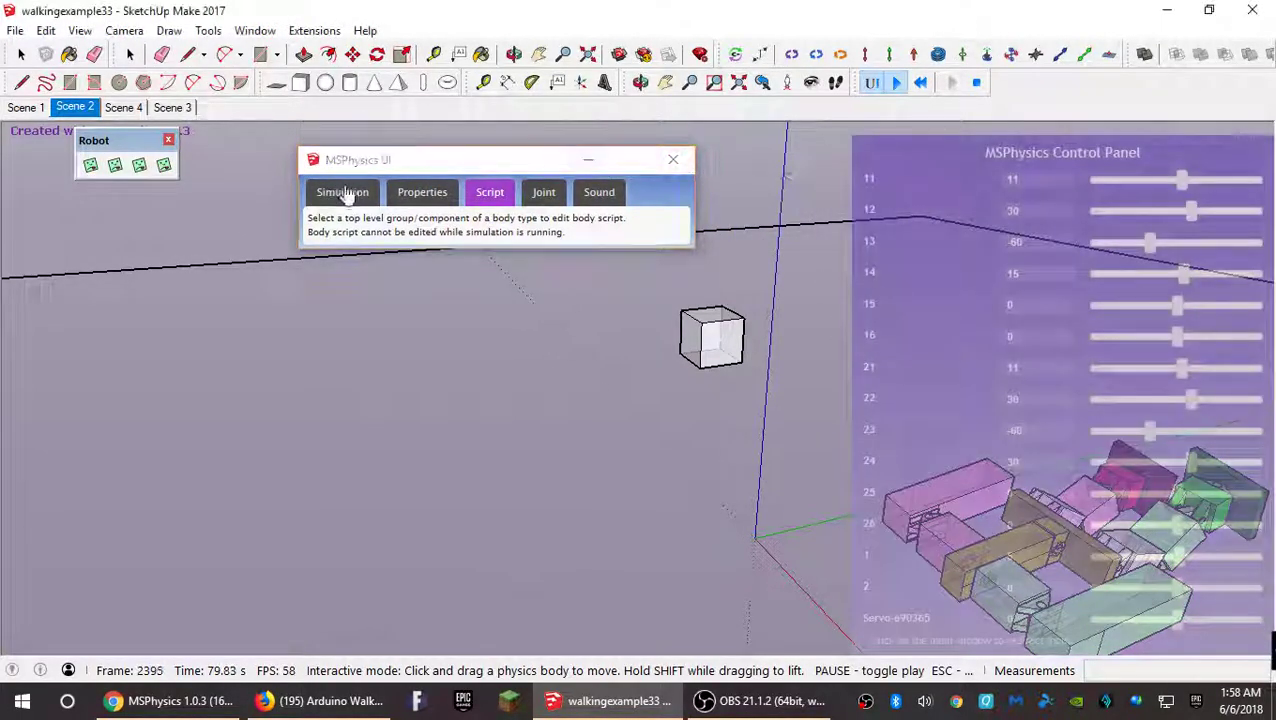